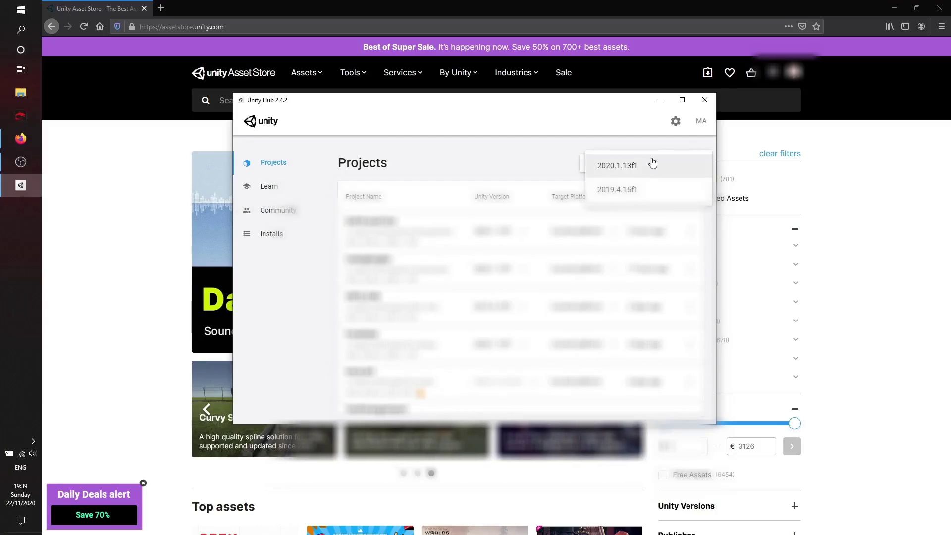
# - Create the 3D project TestFmvMaker with Unity 2020.1.13f1
pyautogui.click(631, 167)
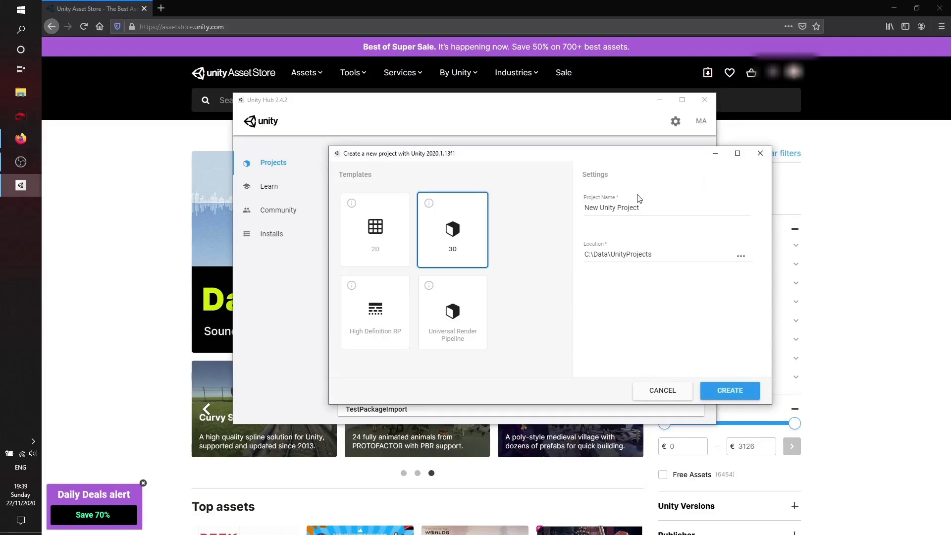
pyautogui.write('TestFmvMaker')
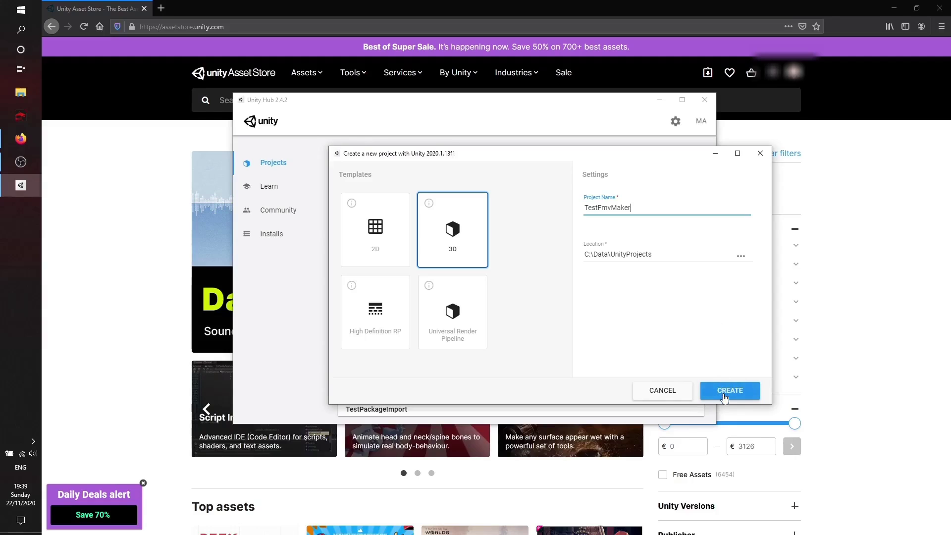
pyautogui.click(724, 396)
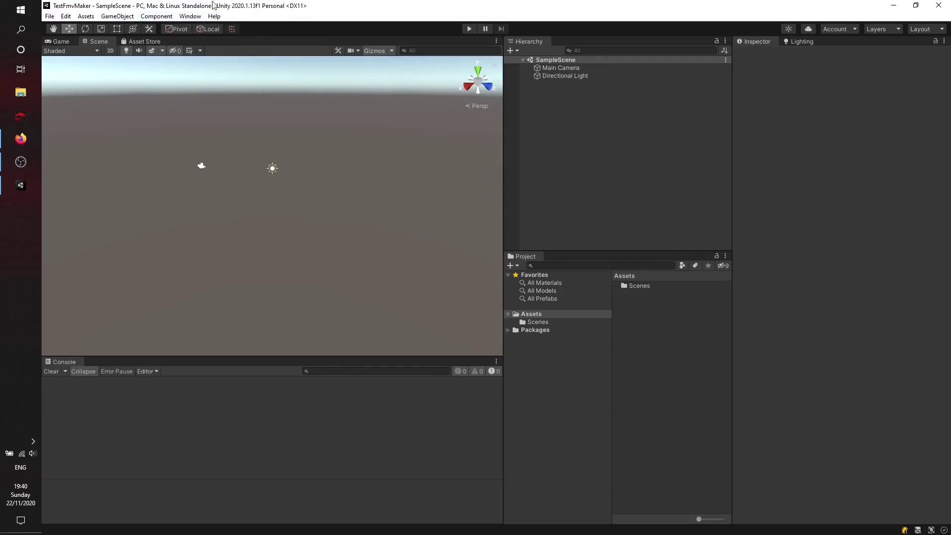
# - Search the Asset Store for fmvmaker
pyautogui.click(20, 138)
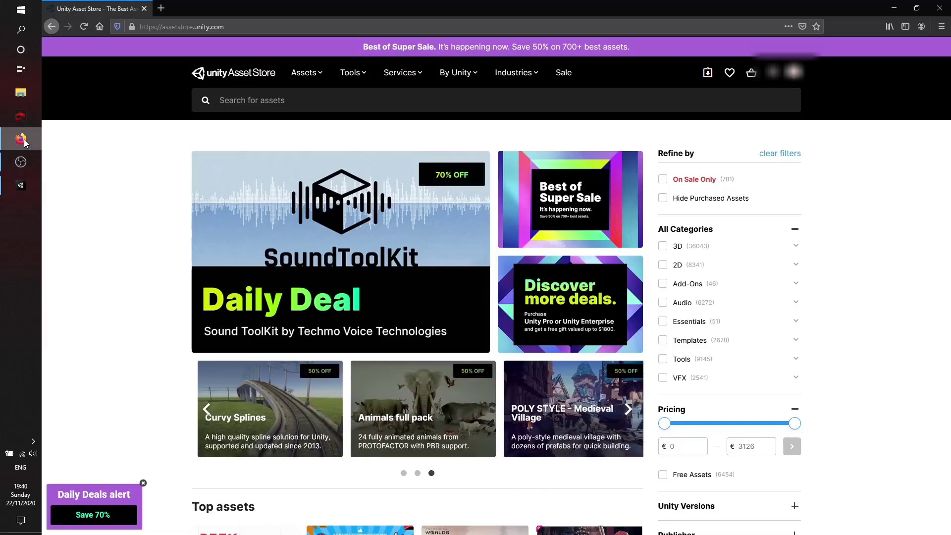
pyautogui.click(260, 99)
pyautogui.write('f')
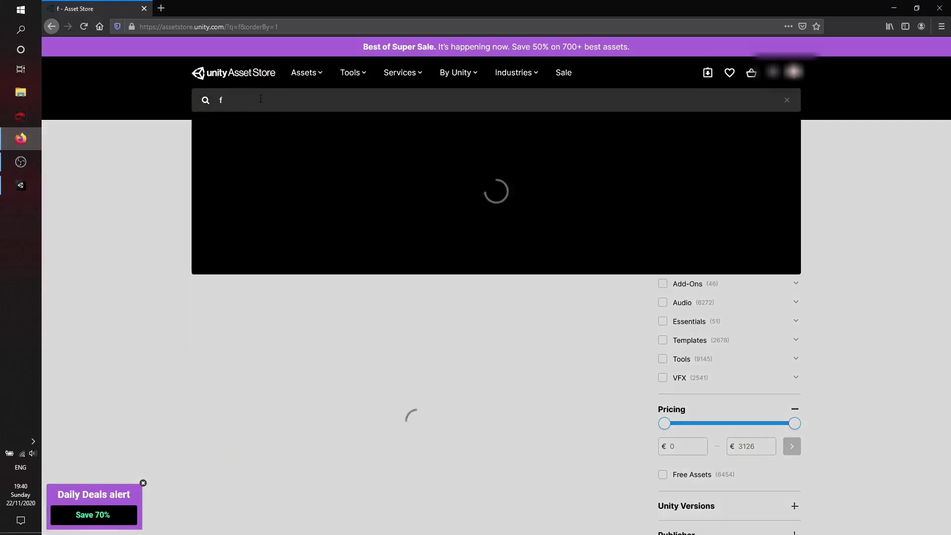
pyautogui.write('mvmaker')
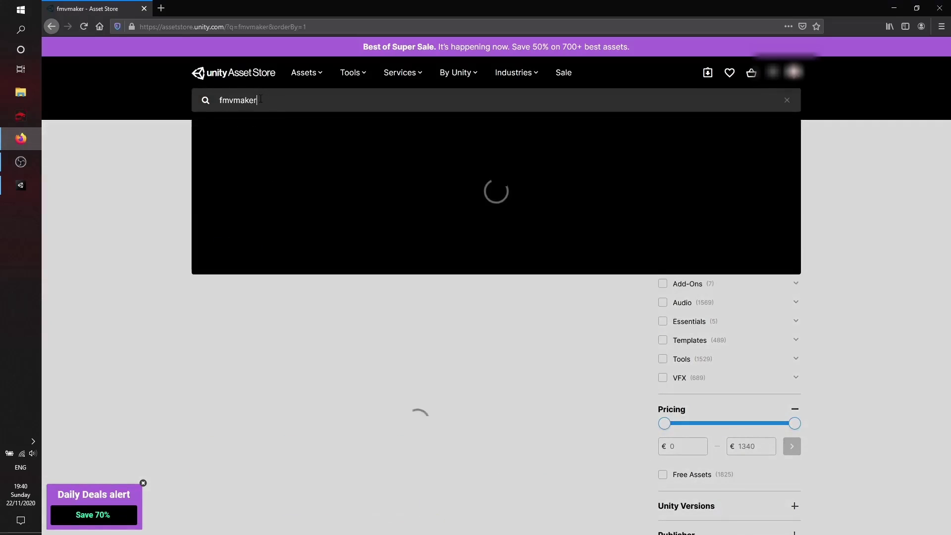
pyautogui.click(249, 133)
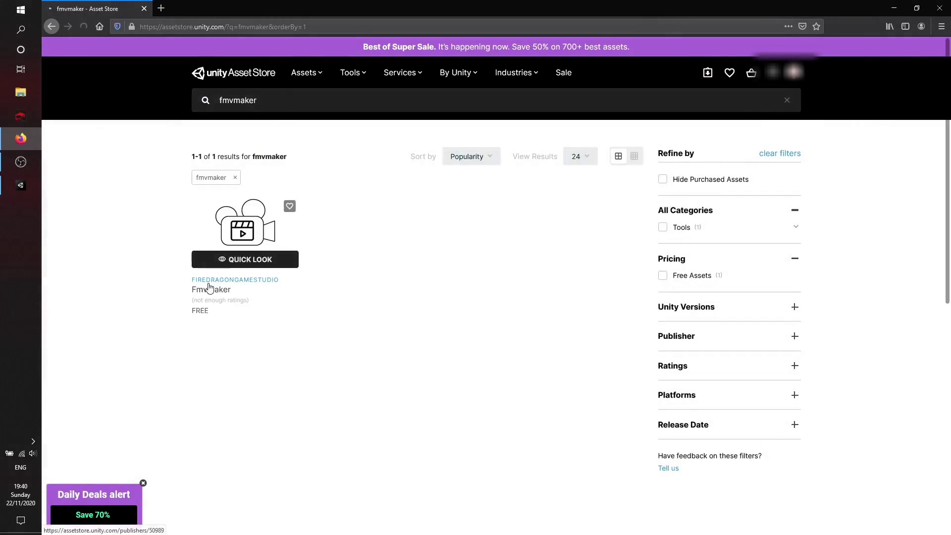
# - Open the FmvMaker product page and send the asset to the Unity Editor
pyautogui.click(209, 281)
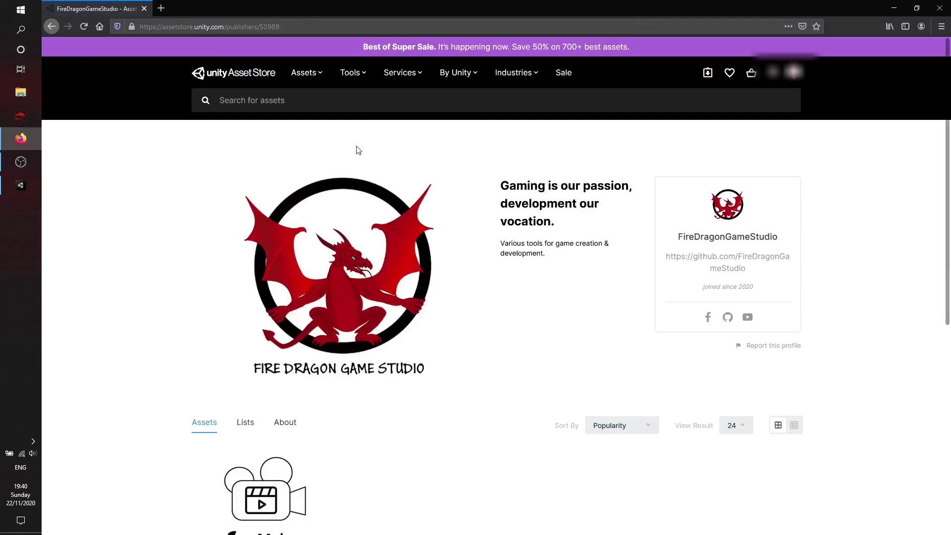
pyautogui.scroll(-2, 411, 242)
pyautogui.hotkey('alt', 'Left')
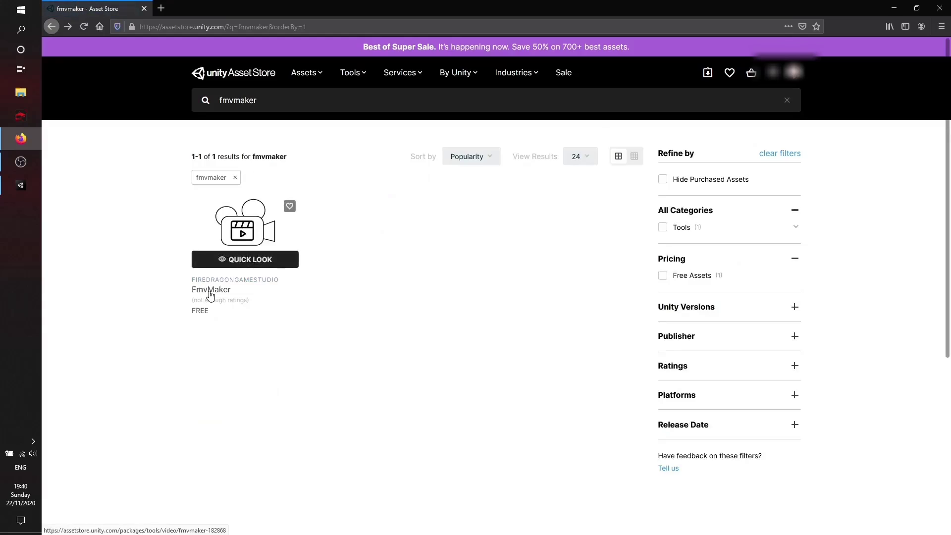
pyautogui.click(210, 292)
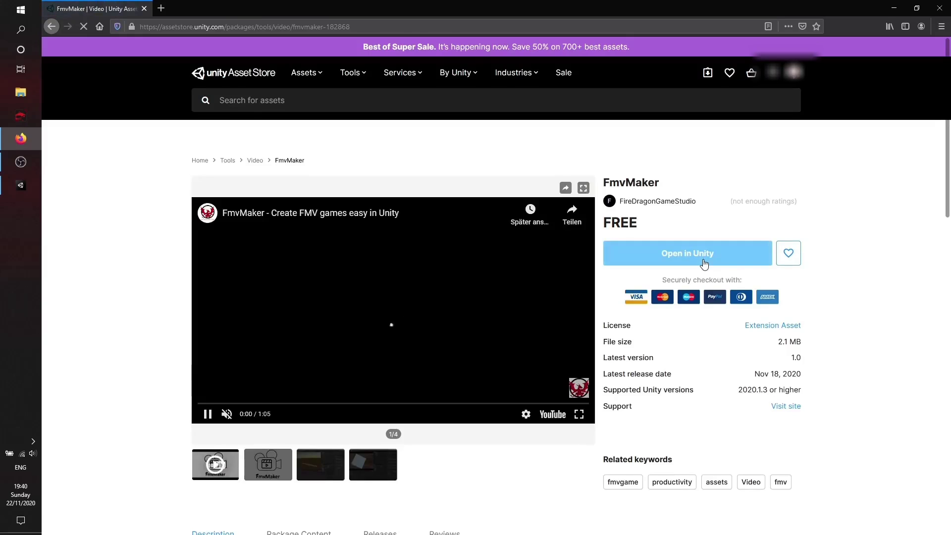
pyautogui.click(277, 386)
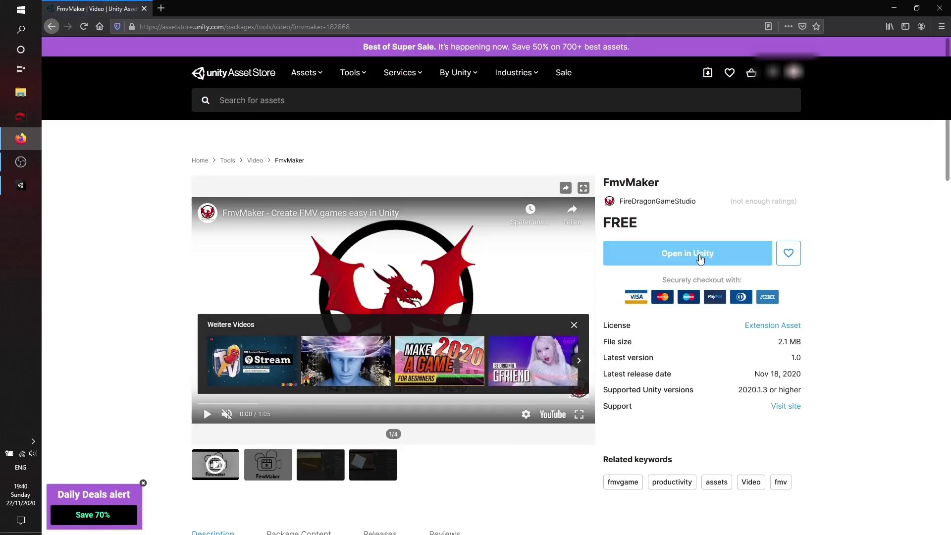
pyautogui.click(700, 252)
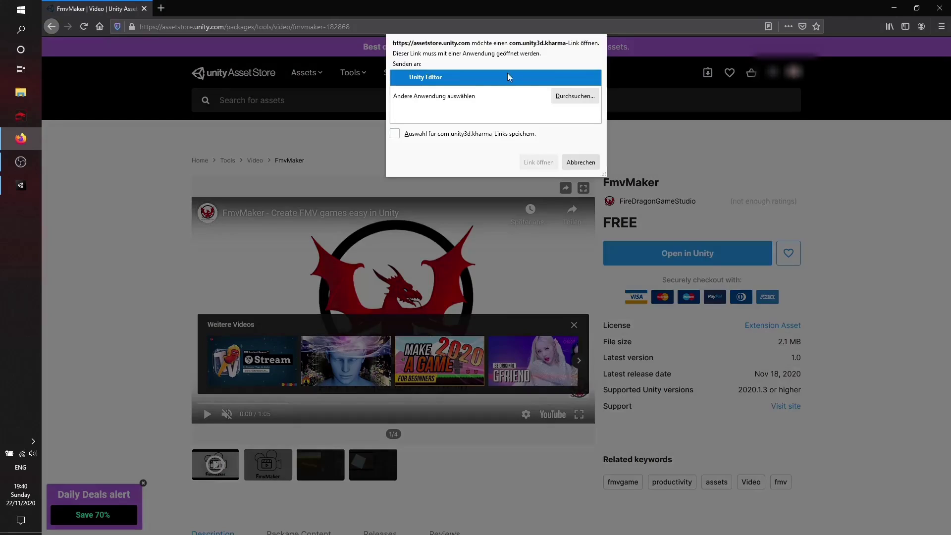
# - Download FmvMaker 1.0 in Package Manager and review its Import Unity Package file list
pyautogui.click(538, 162)
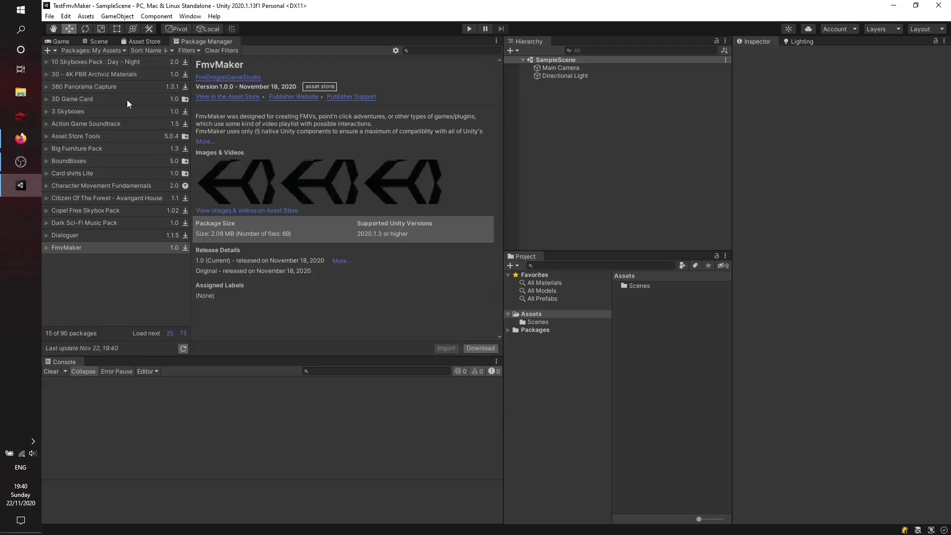
pyautogui.click(480, 349)
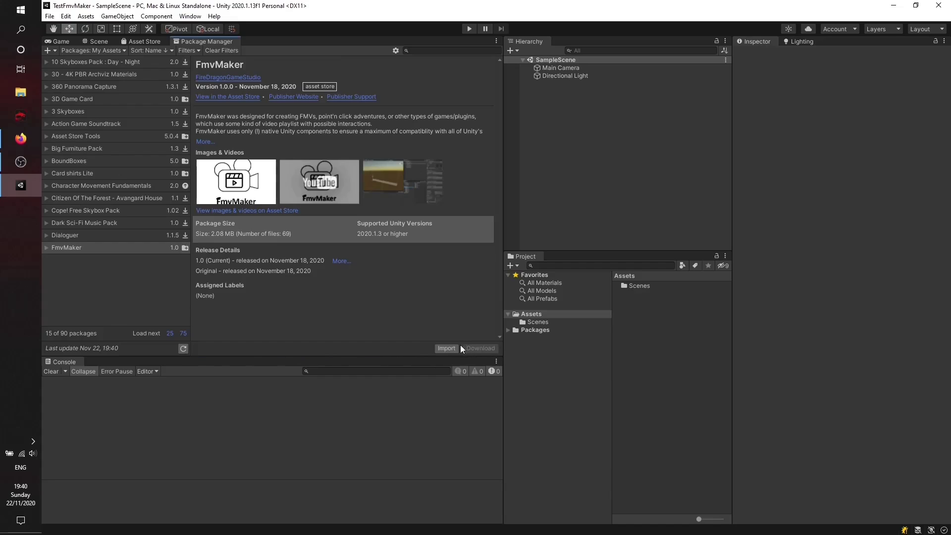
pyautogui.click(445, 348)
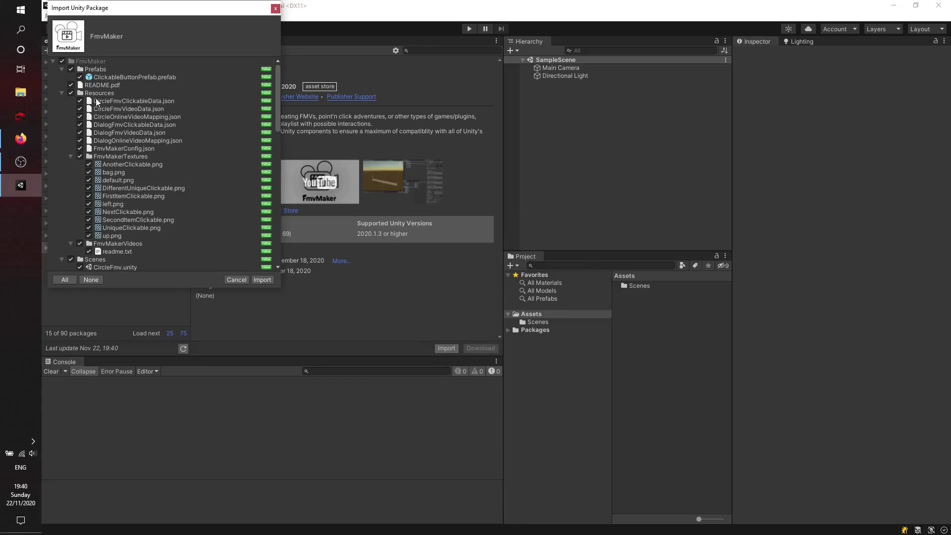
pyautogui.scroll(-15, 175, 212)
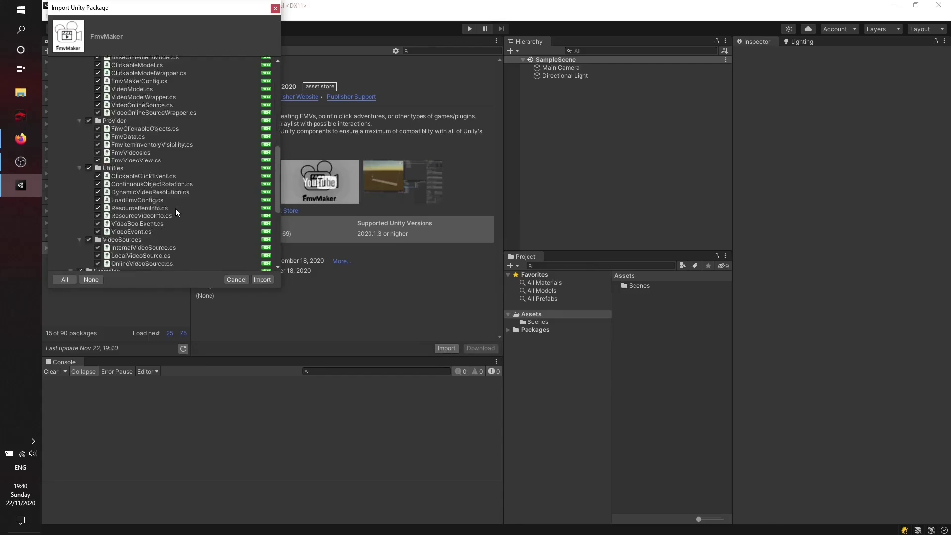
# - Import all FmvMaker files, then open CircleFmv from FmvMaker's Scenes folder and play it
pyautogui.click(262, 280)
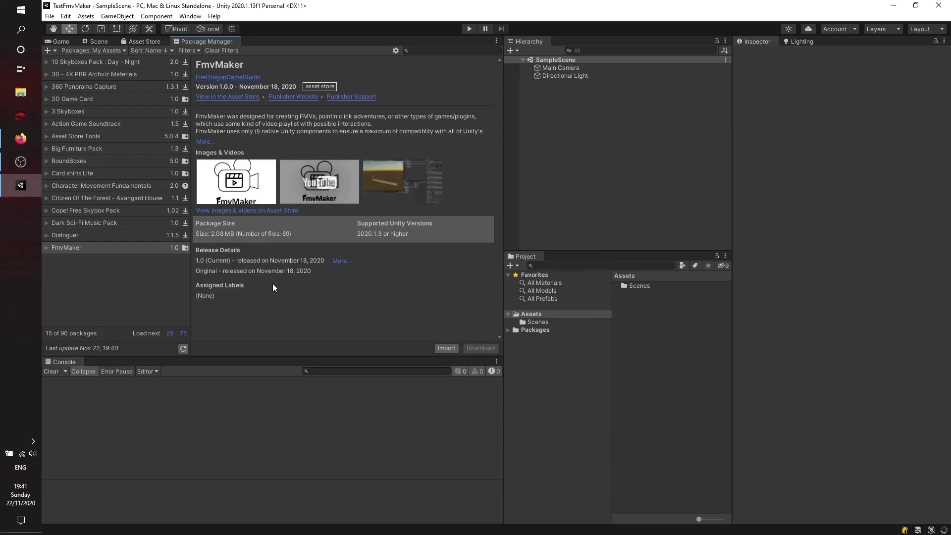
pyautogui.click(97, 41)
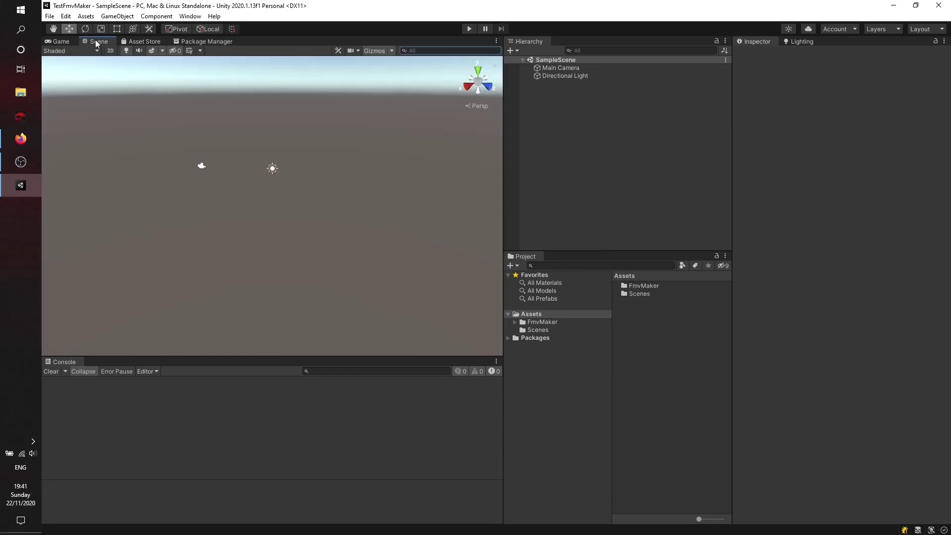
pyautogui.click(549, 323)
pyautogui.click(515, 322)
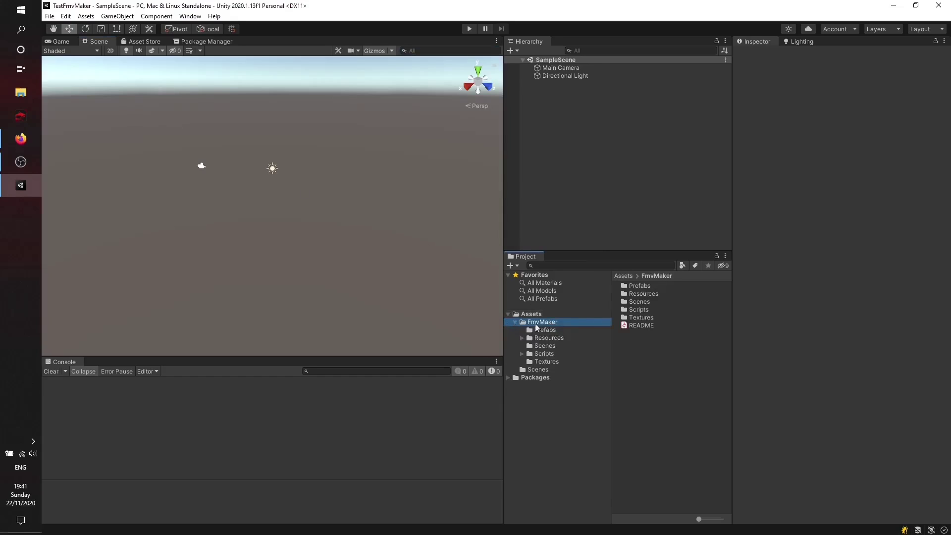
pyautogui.click(549, 345)
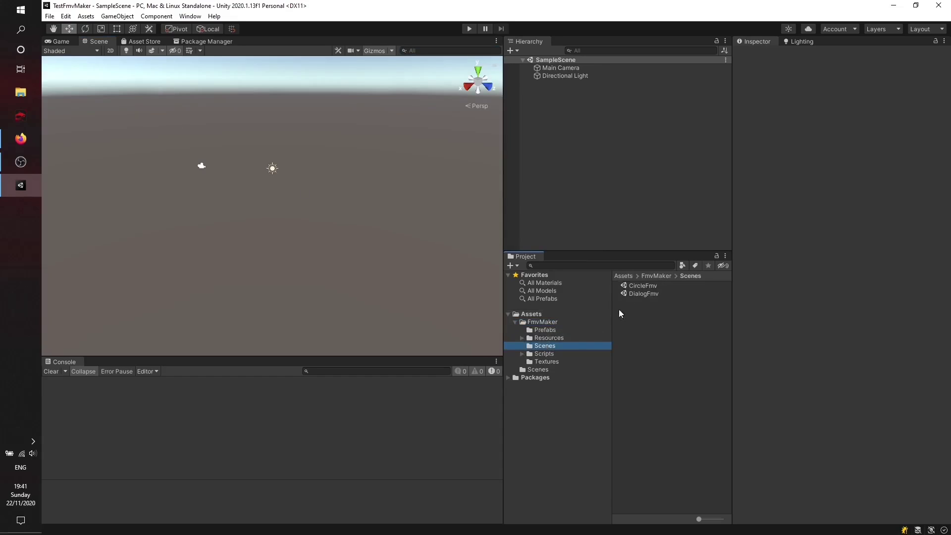
pyautogui.doubleClick(641, 285)
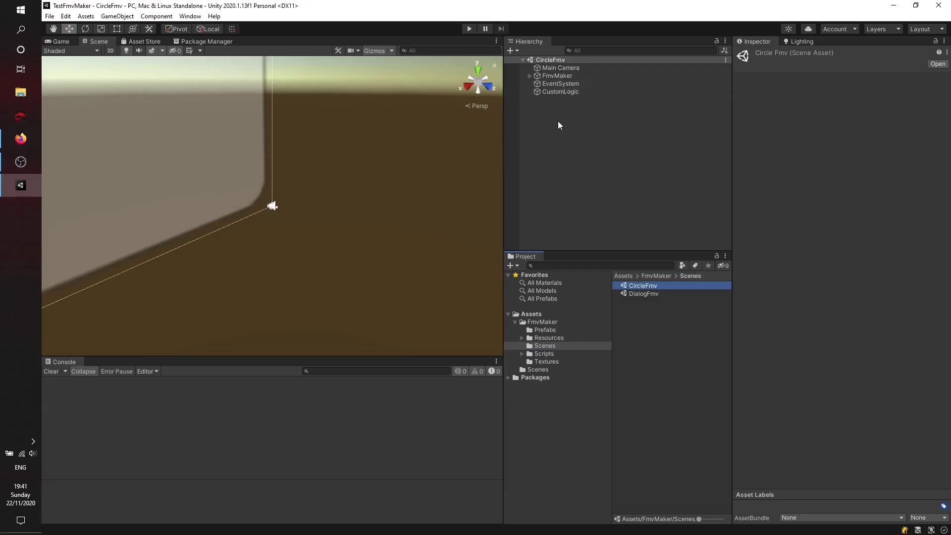
pyautogui.click(467, 29)
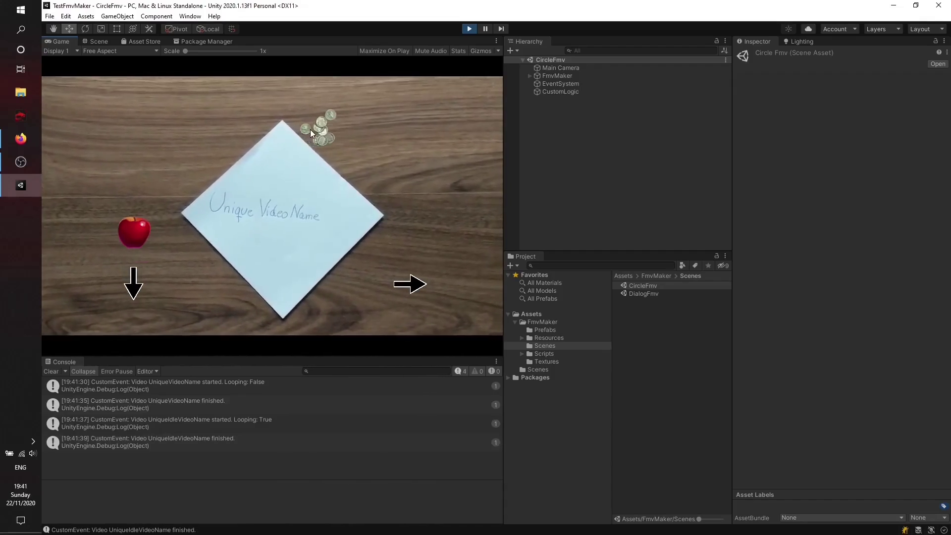
# - In the Game view, follow the right arrow, down-left arrow, note arrow and apple through the demo videos
pyautogui.click(412, 284)
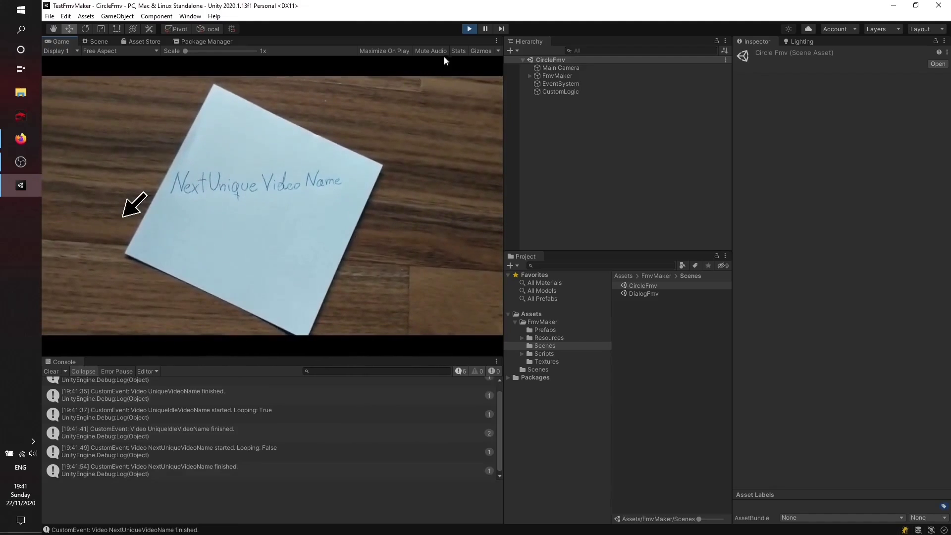
pyautogui.click(133, 210)
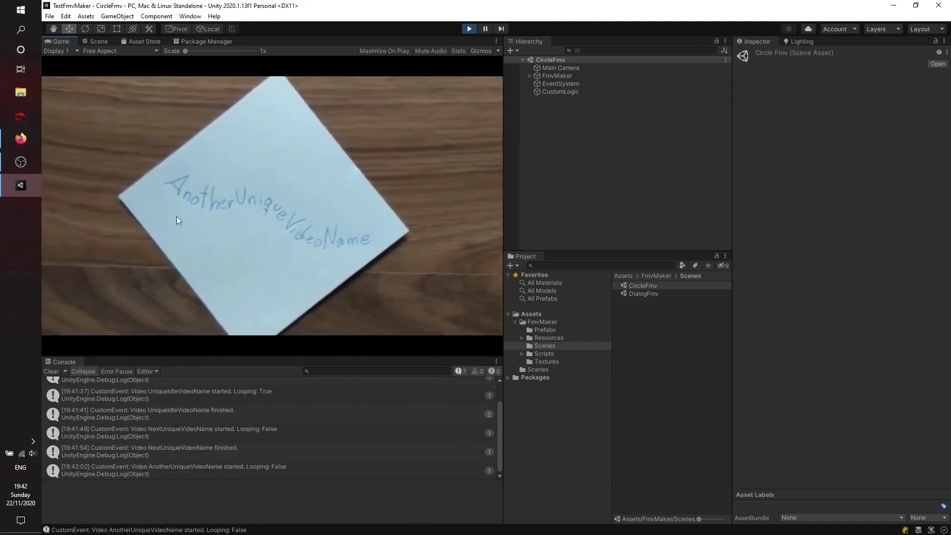
pyautogui.click(276, 204)
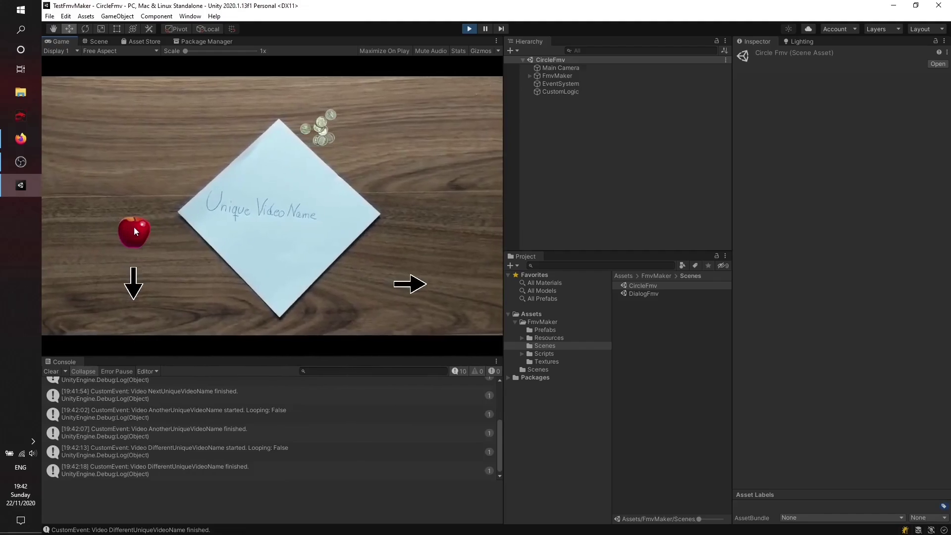
pyautogui.click(134, 228)
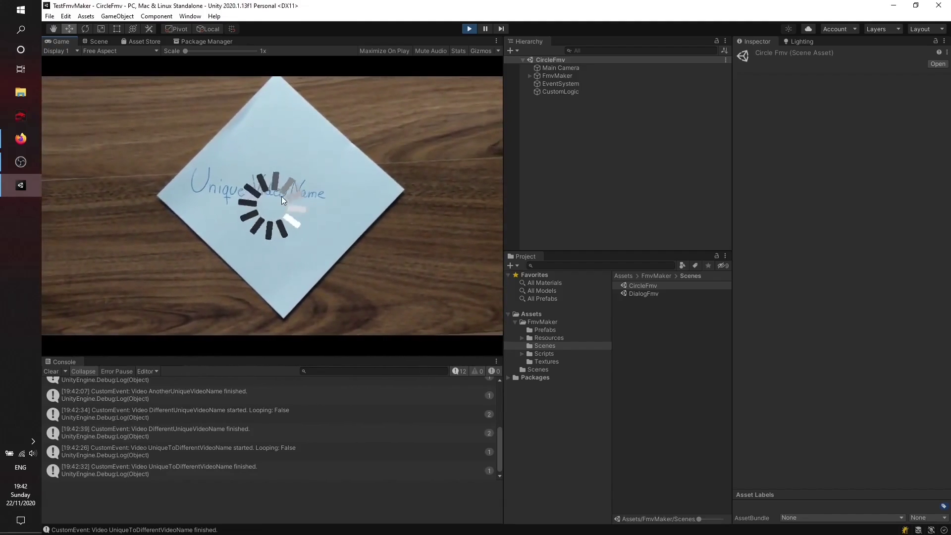
# - Stop play mode, duplicate CircleFmv as CustomFmv, and open the new scene
pyautogui.click(468, 30)
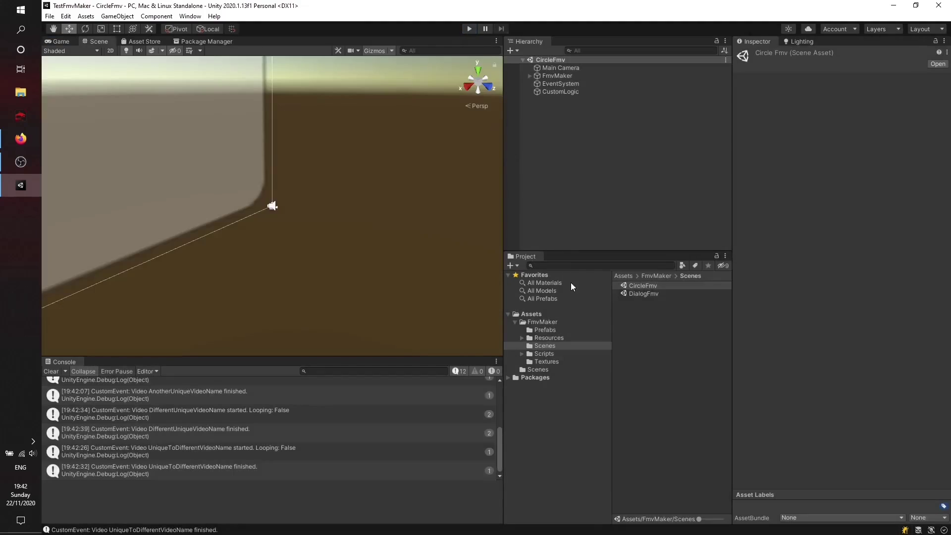
pyautogui.click(649, 286)
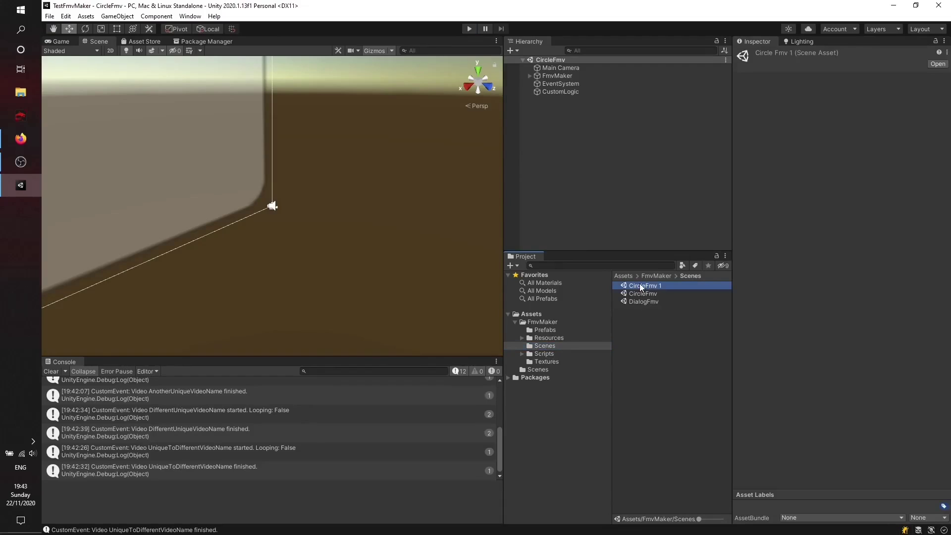
pyautogui.press('F2')
pyautogui.press('End')
pyautogui.press('BackSpace')
pyautogui.press('BackSpace')
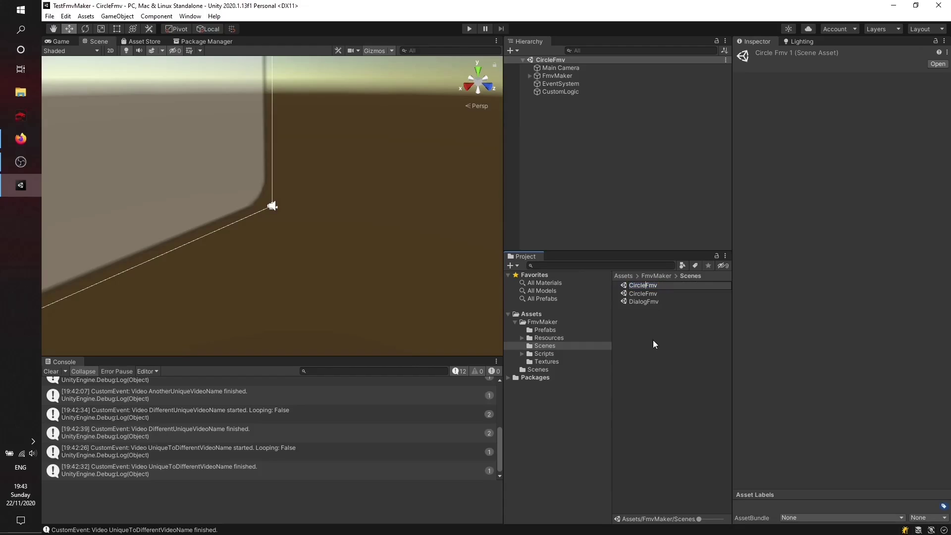
pyautogui.press('BackSpace')
pyautogui.press('BackSpace')
pyautogui.press('BackSpace')
pyautogui.press('BackSpace')
pyautogui.press('BackSpace')
pyautogui.write('ustom')
pyautogui.press('Return')
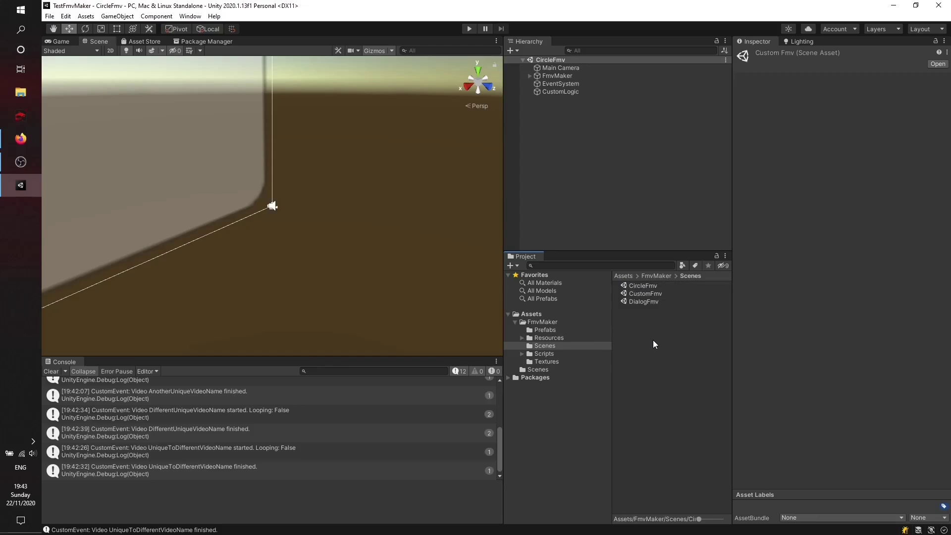
pyautogui.doubleClick(645, 293)
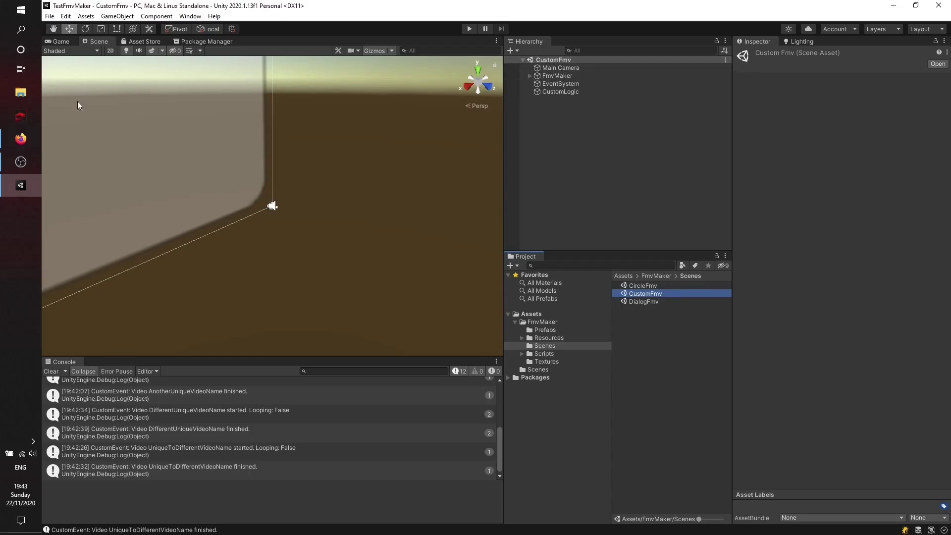
# - Search fmvmaker in a new Firefox tab and open the FireDragonGameStudio/FmvMaker GitHub repository
pyautogui.click(20, 142)
pyautogui.click(161, 8)
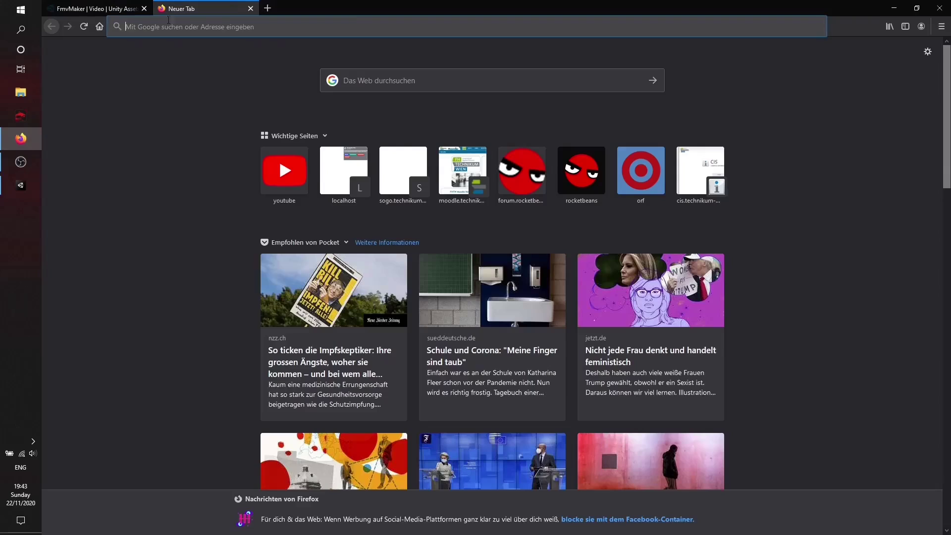
pyautogui.write('fmvmaker')
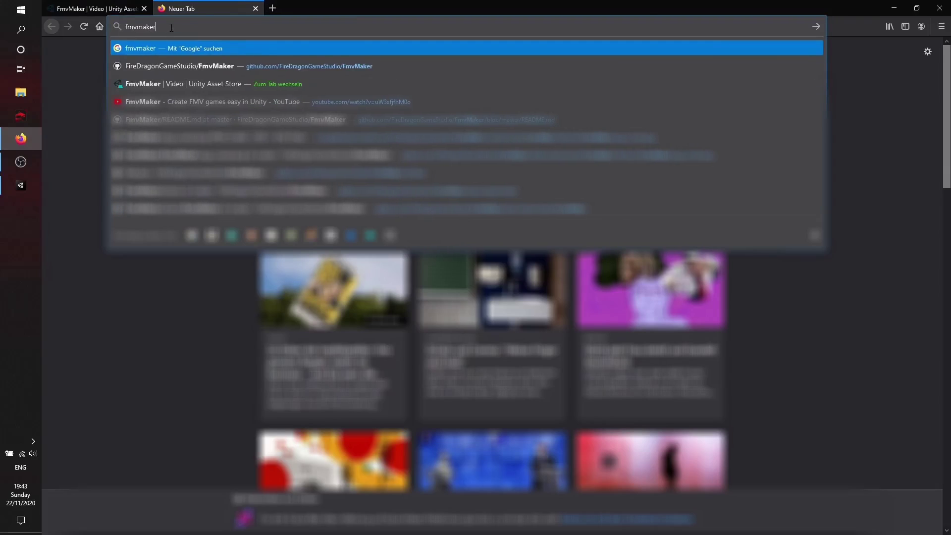
pyautogui.click(271, 68)
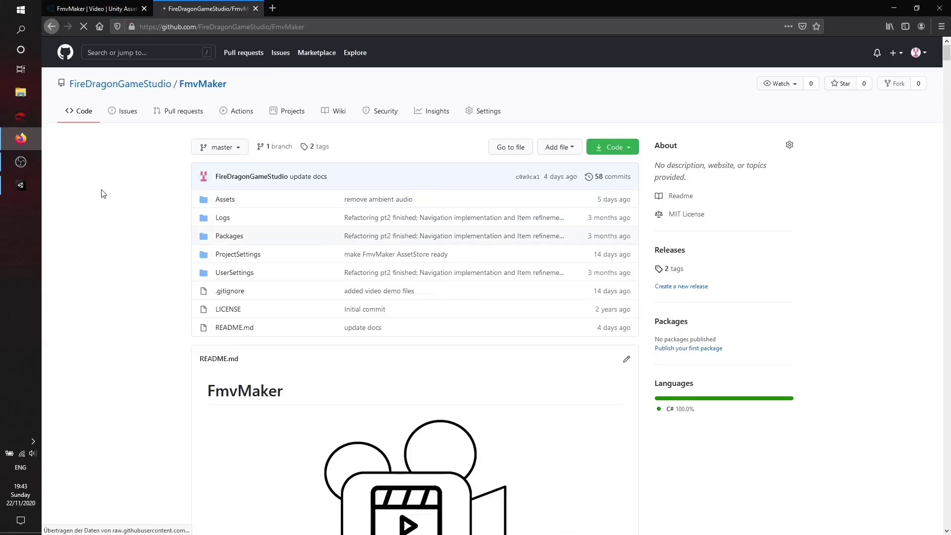
pyautogui.scroll(-5, 592, 208)
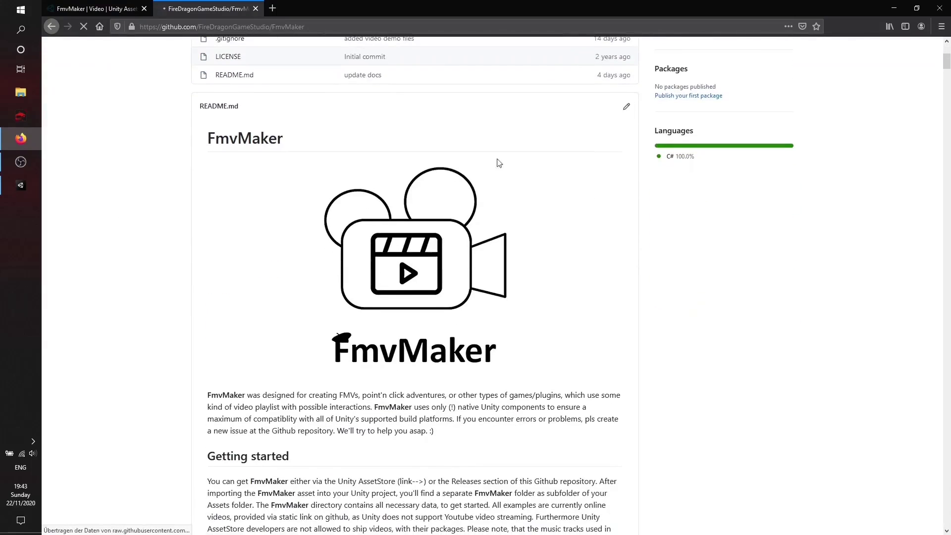
pyautogui.scroll(-4, 317, 205)
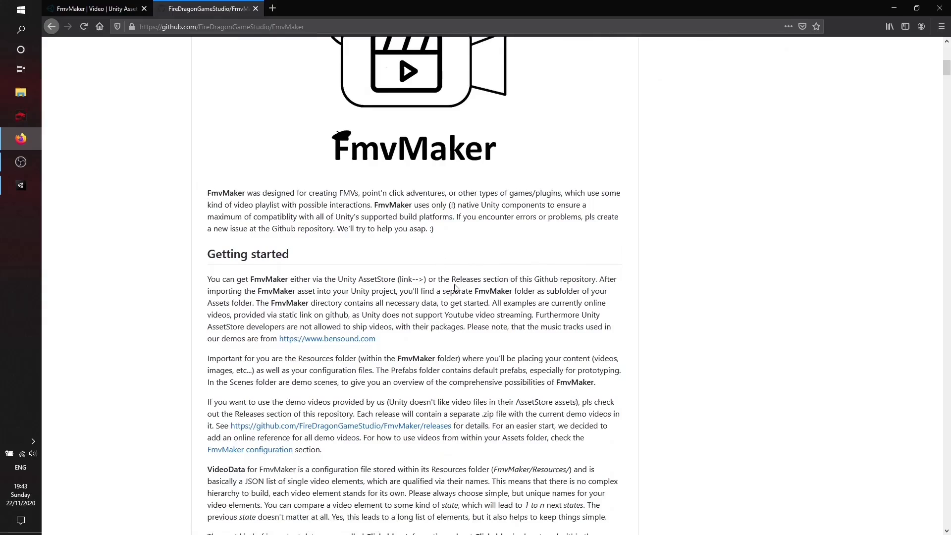
pyautogui.scroll(10, 589, 253)
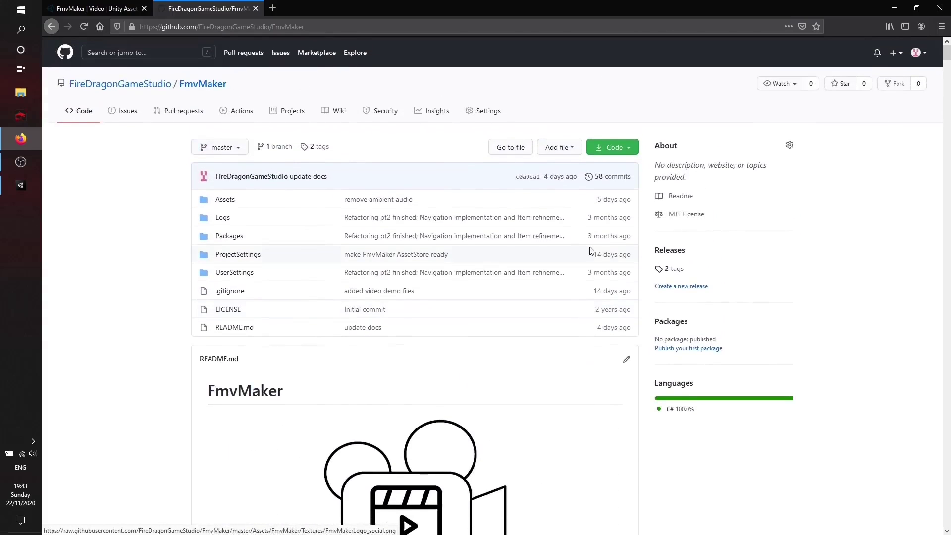
# - Download FmvMaker_DemoVideos.zip from the v0.98-alpha release assets
pyautogui.click(669, 251)
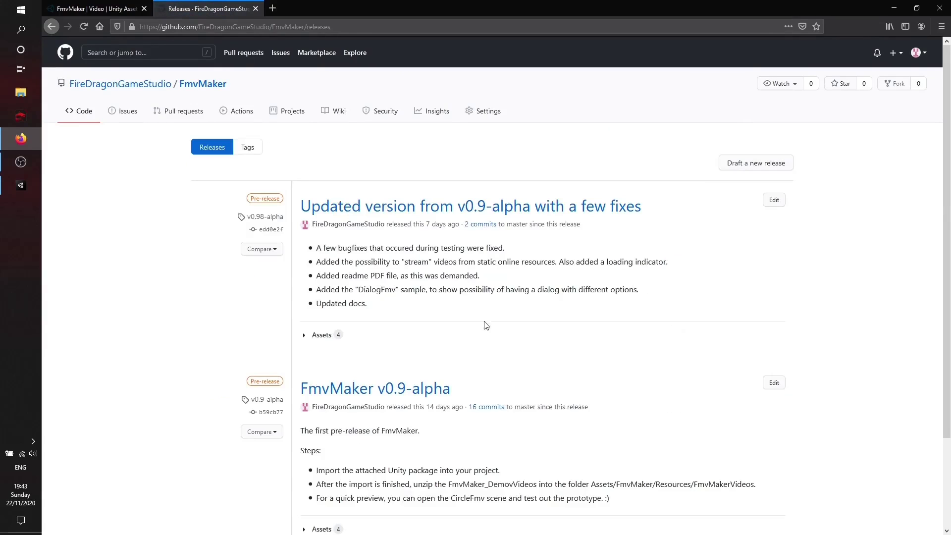
pyautogui.click(304, 336)
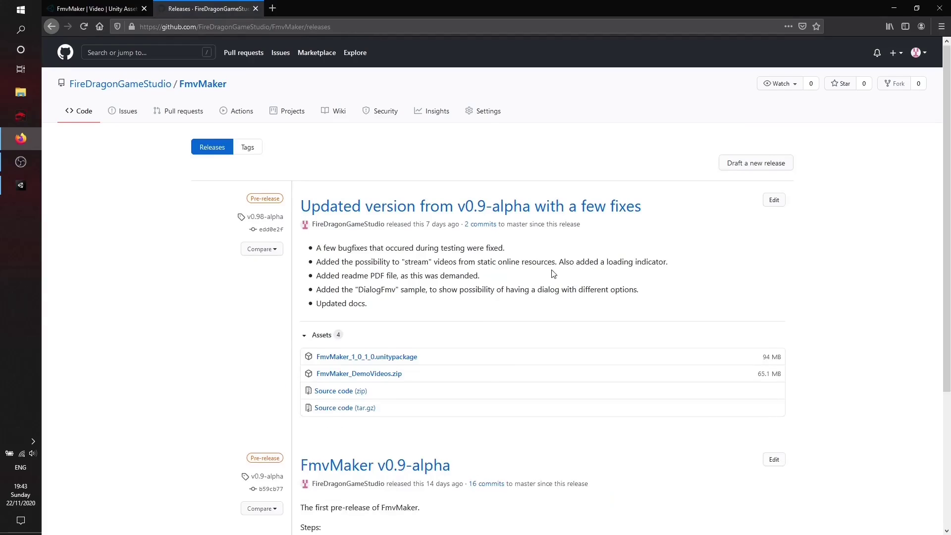
pyautogui.scroll(-2, 554, 275)
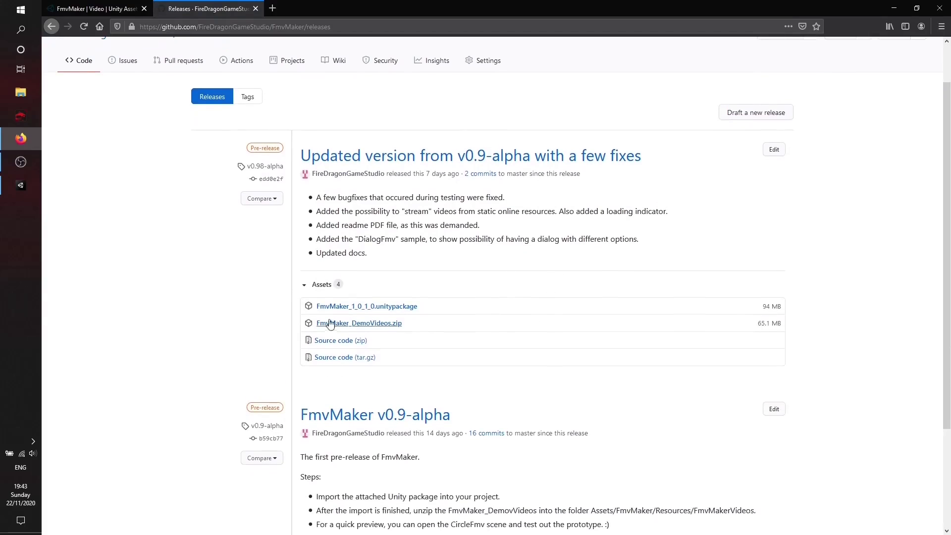
pyautogui.click(359, 325)
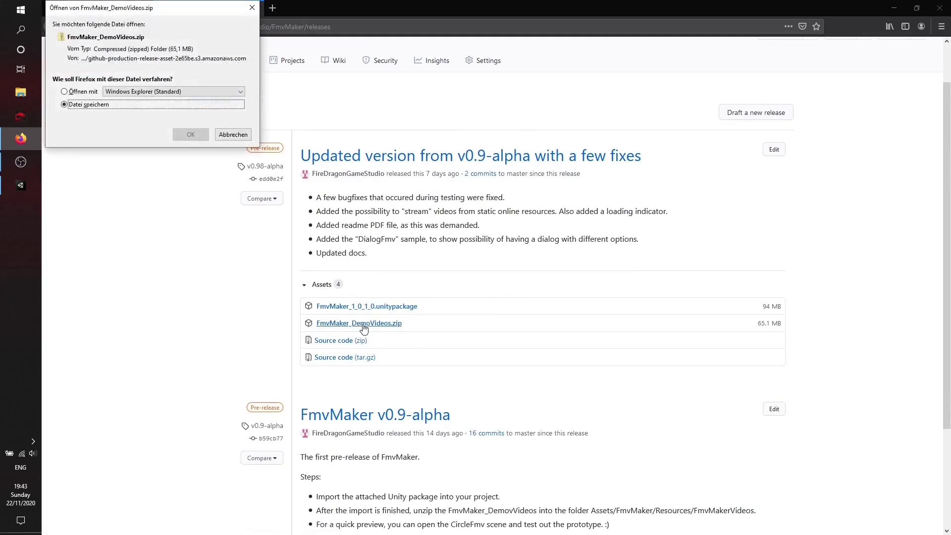
pyautogui.click(189, 133)
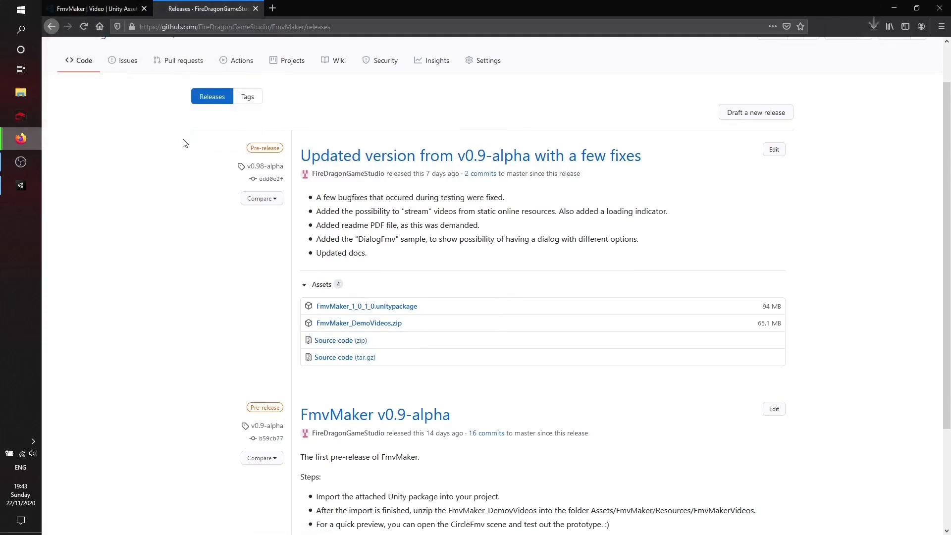
# - Return to the repository's Code page and scroll the README to Getting started
pyautogui.click(79, 60)
pyautogui.scroll(-10, 424, 229)
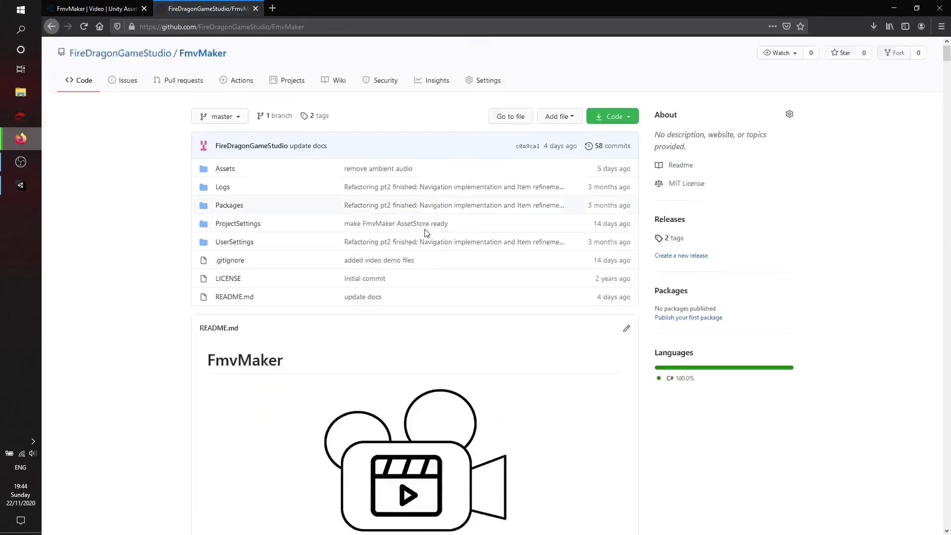
pyautogui.scroll(-1, 425, 230)
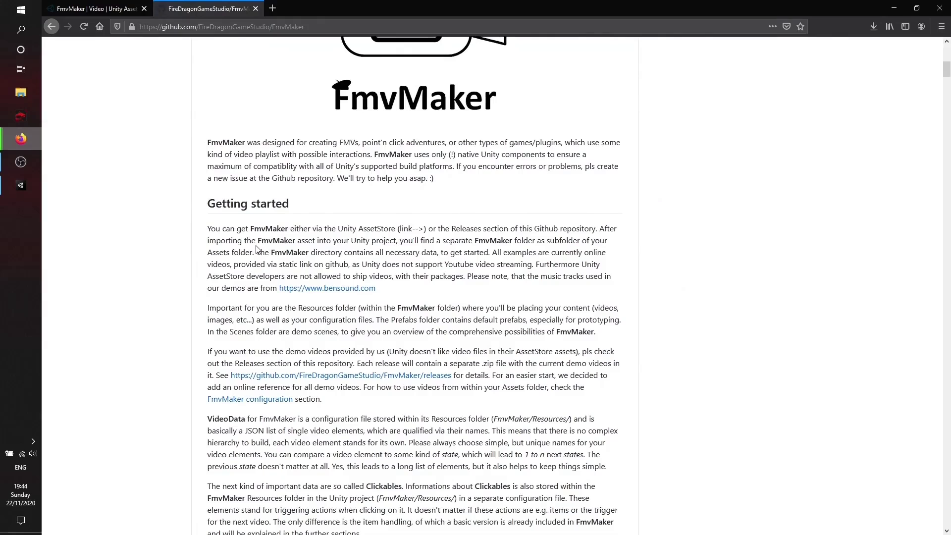
pyautogui.scroll(-1, 258, 272)
pyautogui.scroll(-3, 259, 272)
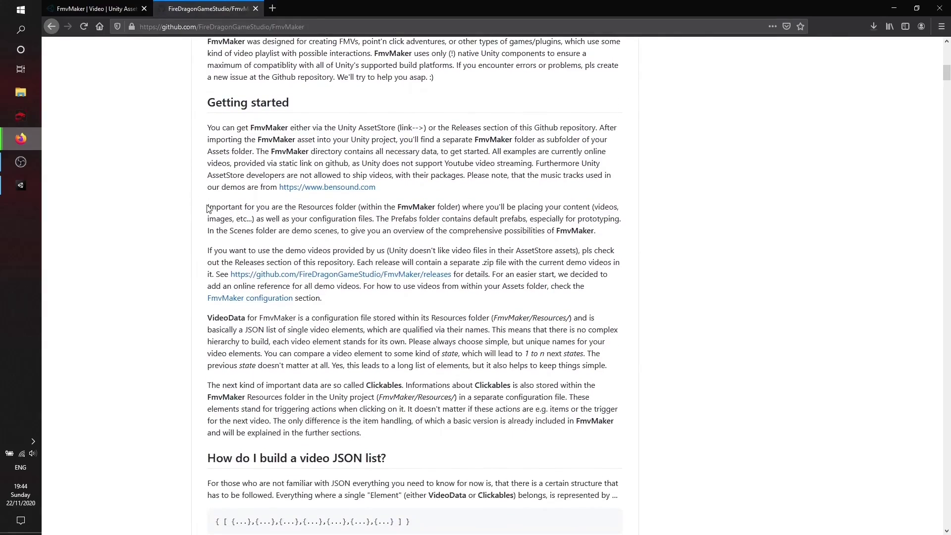
# - Highlight the Getting started paragraphs about the Resources folder and the demo videos
pyautogui.moveTo(207, 207); pyautogui.dragTo(613, 231)
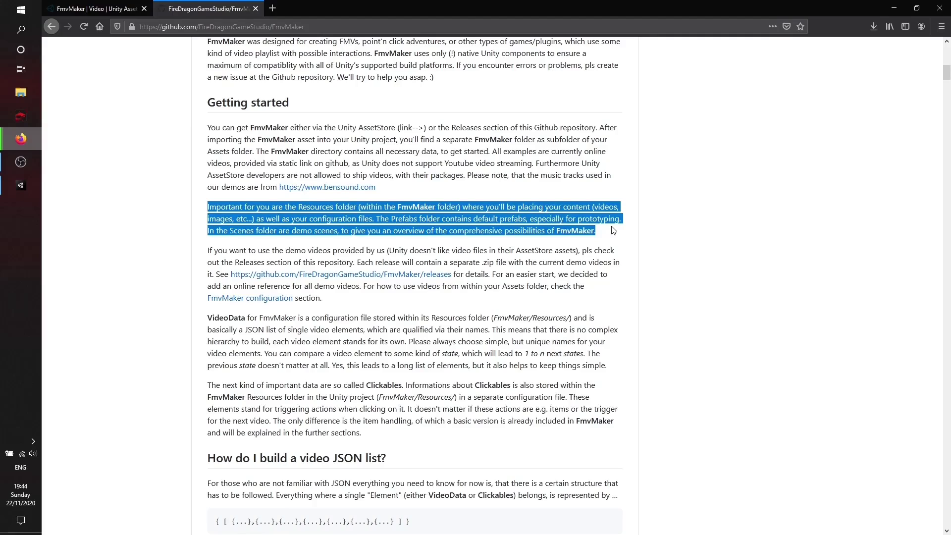
pyautogui.click(251, 246)
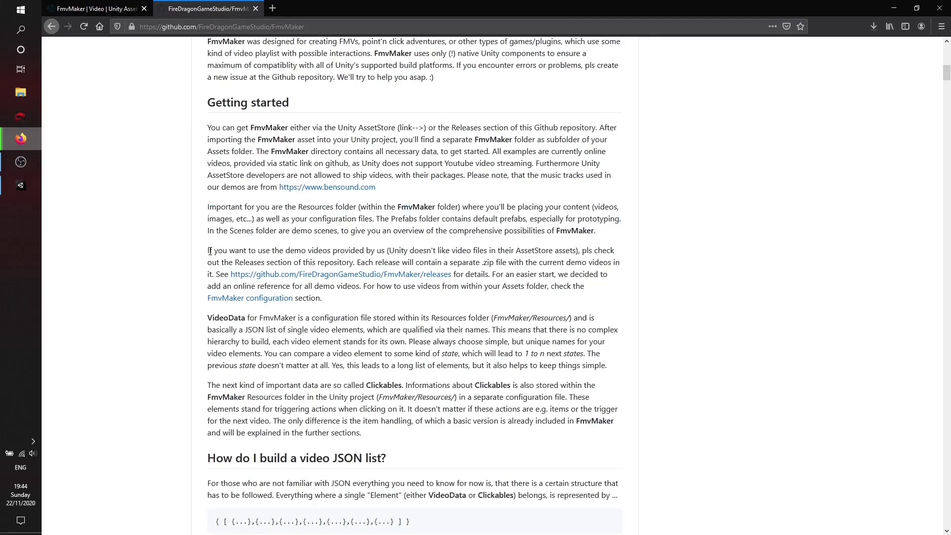
pyautogui.moveTo(208, 250); pyautogui.dragTo(601, 301)
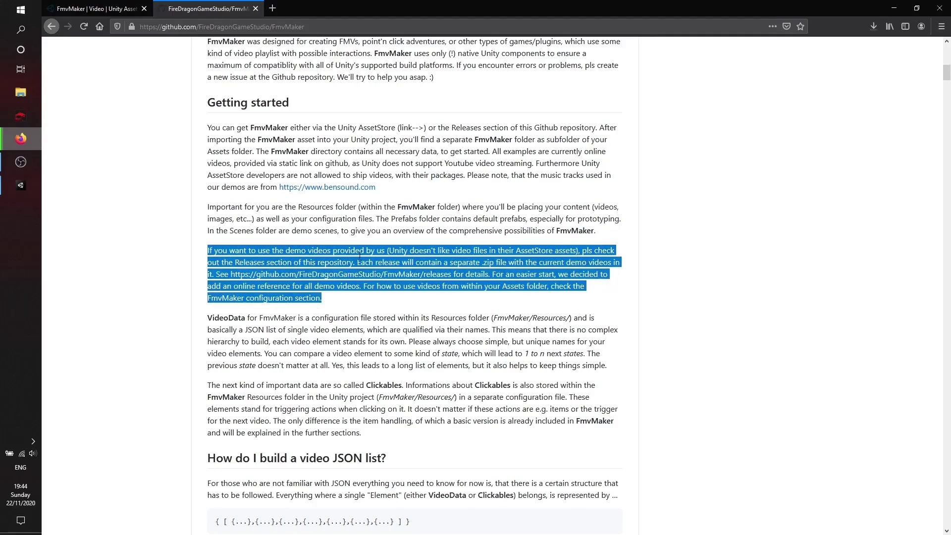
pyautogui.click(360, 308)
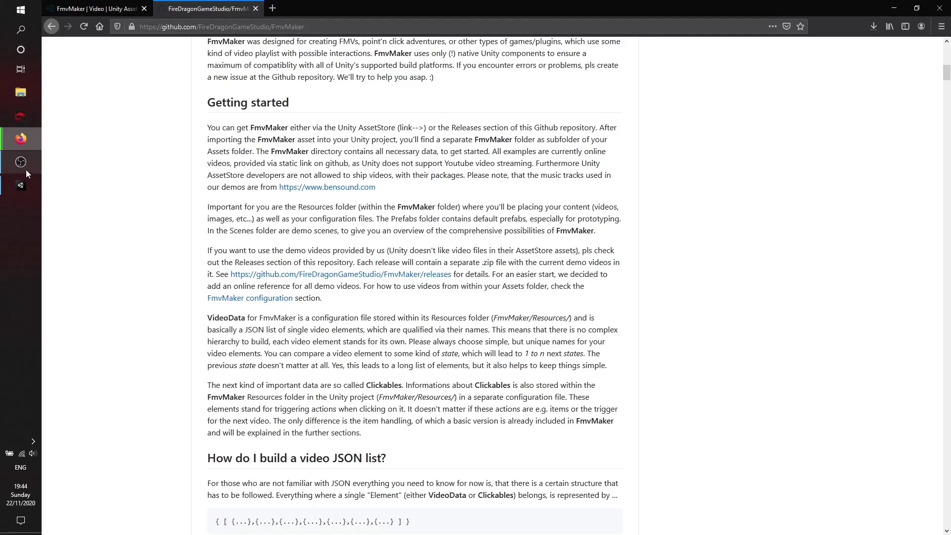
# - Open FmvMakerConfig.json from FmvMaker's Resources folder in Notepad++
pyautogui.click(20, 185)
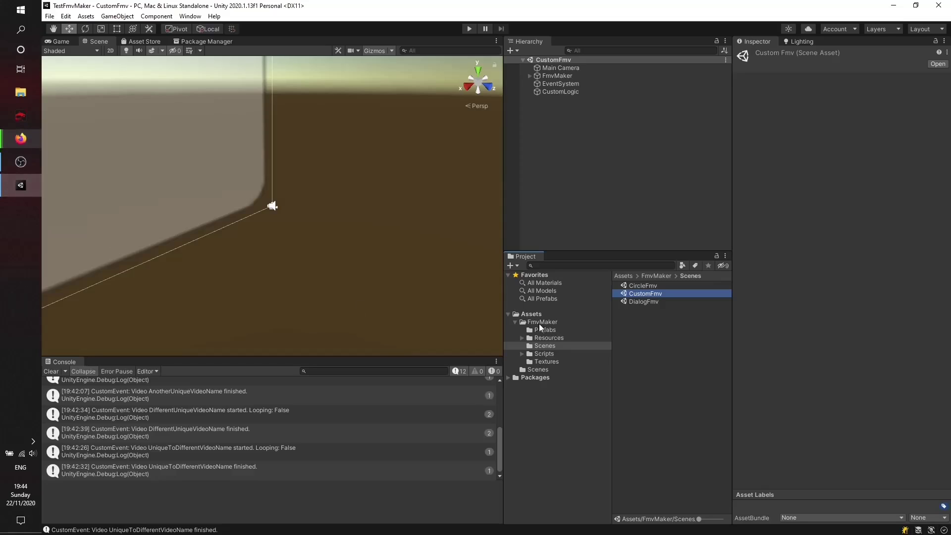
pyautogui.click(554, 337)
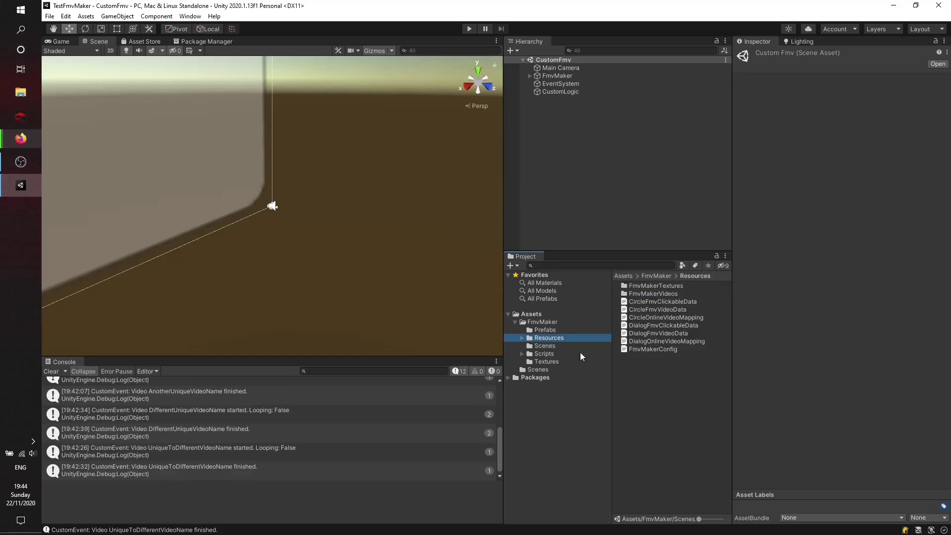
pyautogui.click(640, 350)
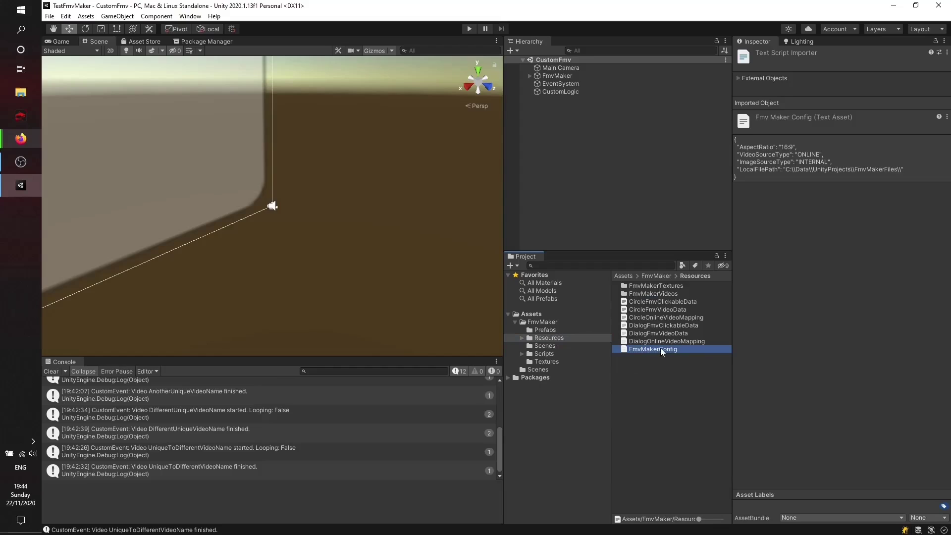
pyautogui.doubleClick(661, 348)
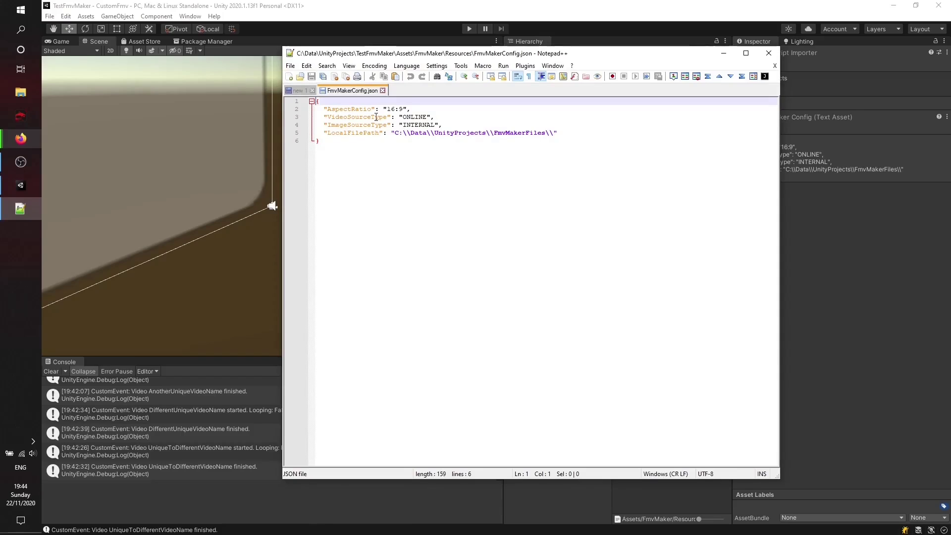
# - Change VideoSourceType from ONLINE to INTERNAL, save the file, and return to Unity
pyautogui.doubleClick(408, 117)
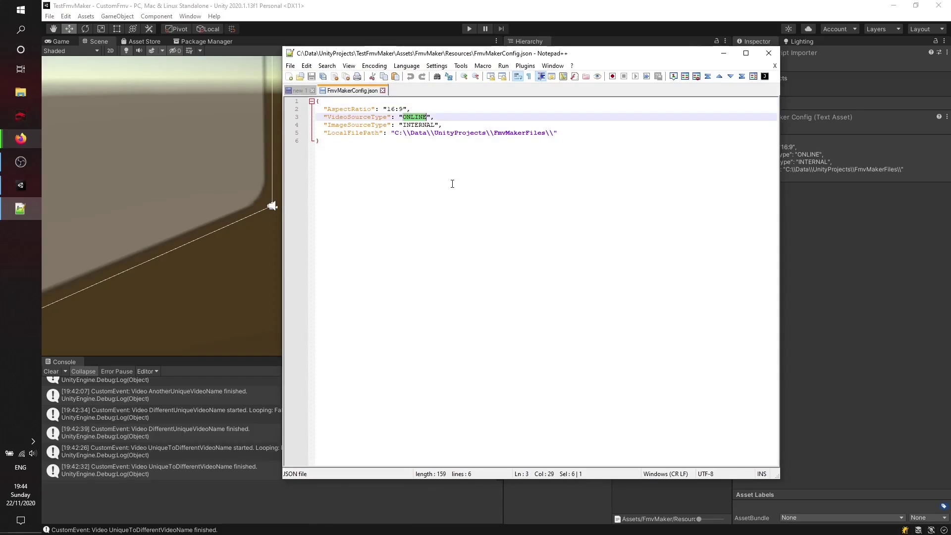
pyautogui.write('INTERN')
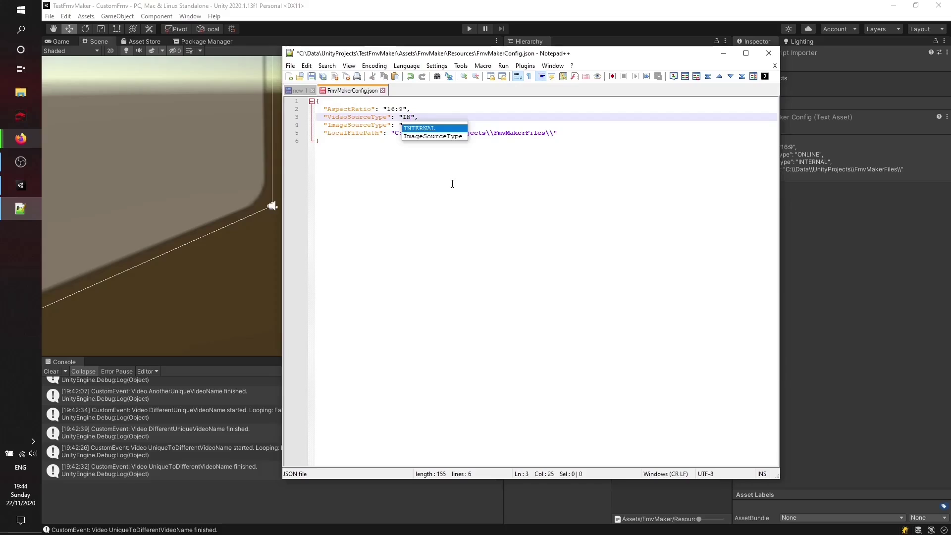
pyautogui.write('AL')
pyautogui.click(452, 184)
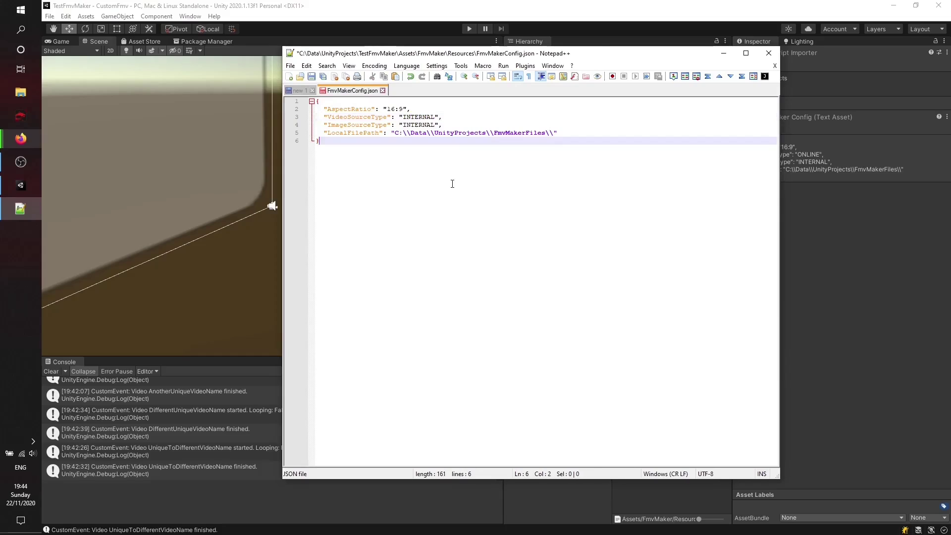
pyautogui.hotkey('ctrl', 's')
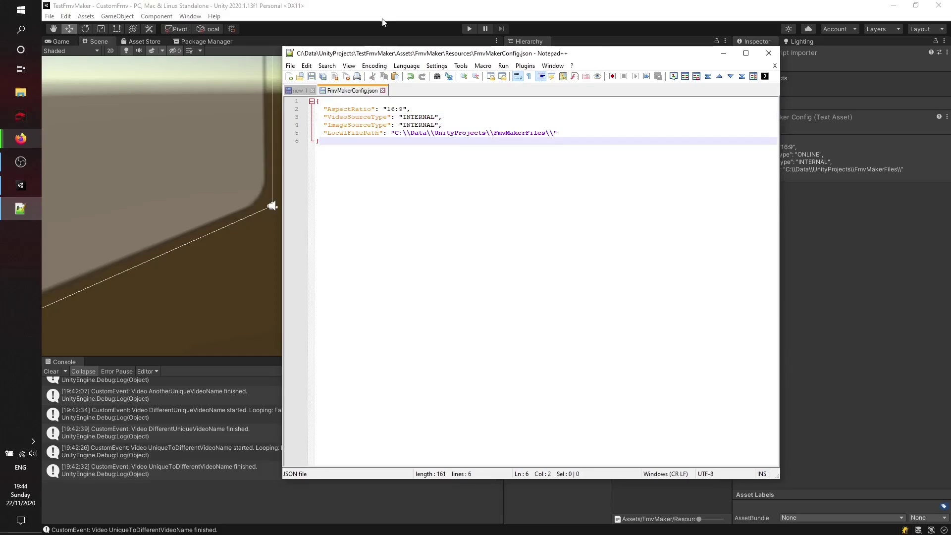
pyautogui.click(376, 28)
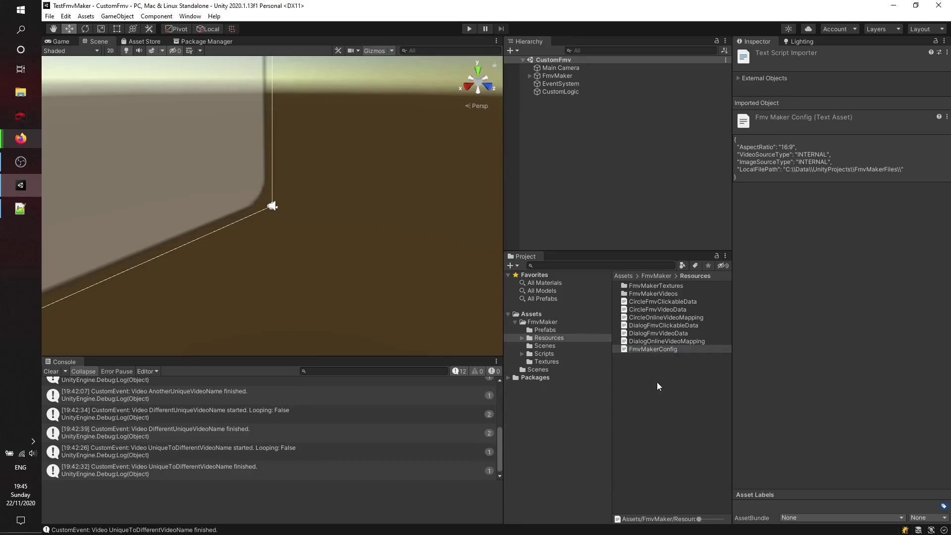
# - Duplicate CircleFmvClickableData and rename the copy to CustomFmvClickableData
pyautogui.click(664, 302)
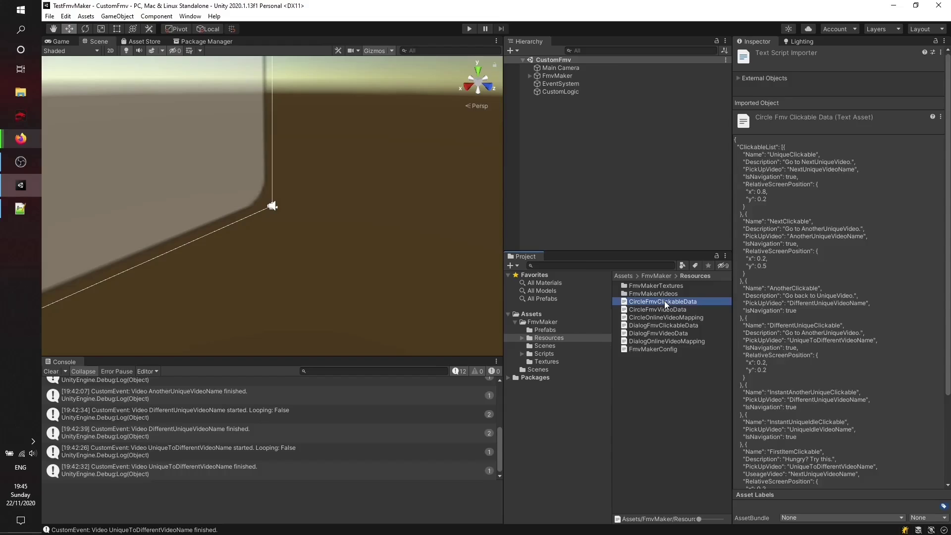
pyautogui.hotkey('ctrl', 'd')
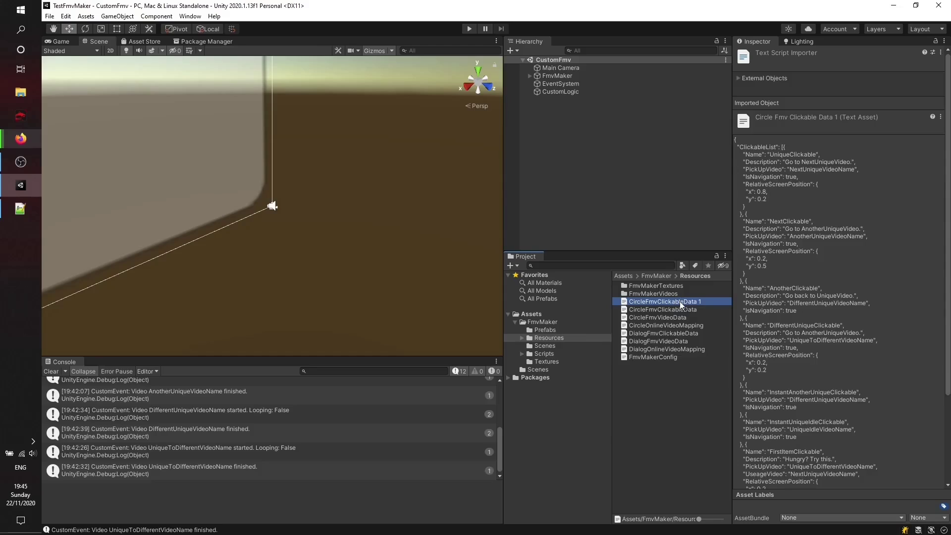
pyautogui.press('F2')
pyautogui.press('End')
pyautogui.press('BackSpace')
pyautogui.press('BackSpace')
pyautogui.press('BackSpace')
pyautogui.press('BackSpace')
pyautogui.press('BackSpace')
pyautogui.press('BackSpace')
pyautogui.write('ustom')
pyautogui.press('Return')
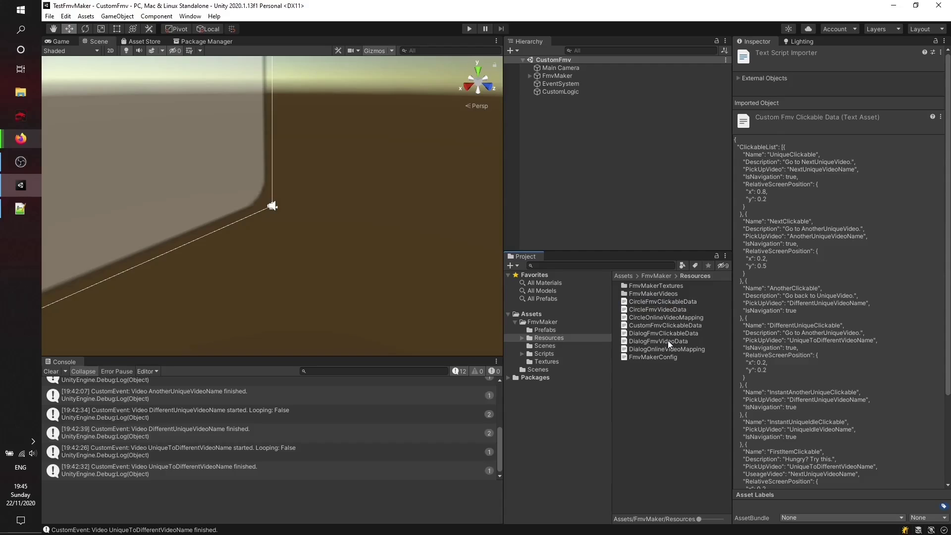
# - Duplicate CircleFmvVideoData and rename the copy to CustomFmvVideoData
pyautogui.click(666, 309)
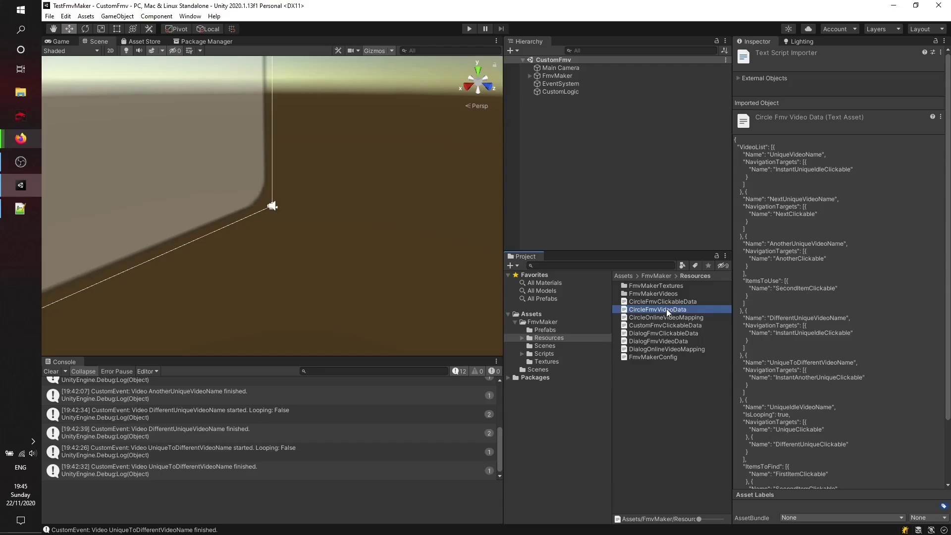
pyautogui.hotkey('ctrl', 'd')
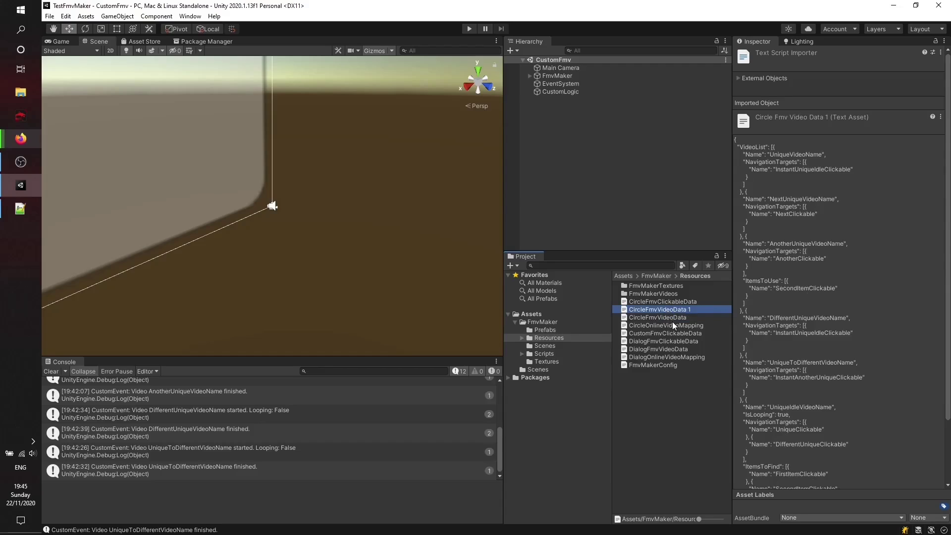
pyautogui.press('F2')
pyautogui.click(699, 309)
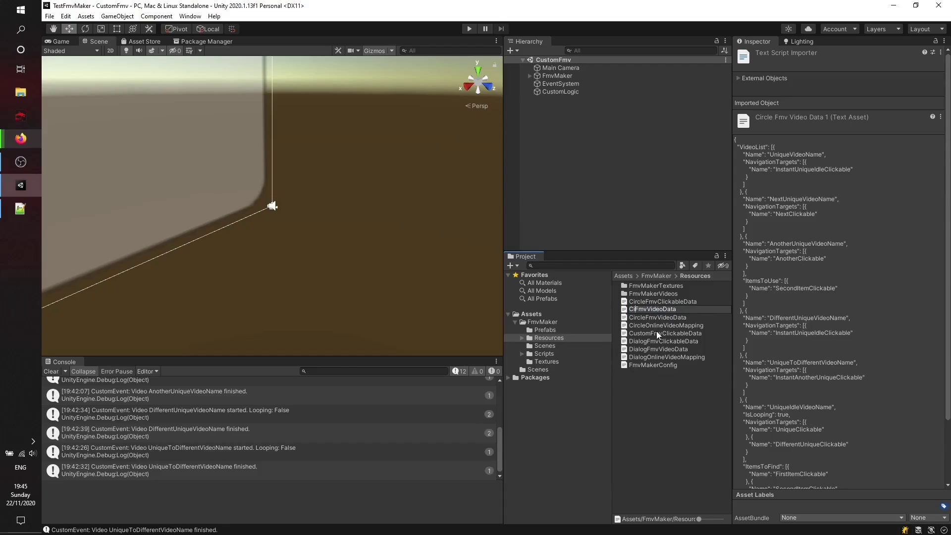
pyautogui.write('Custom')
pyautogui.press('Return')
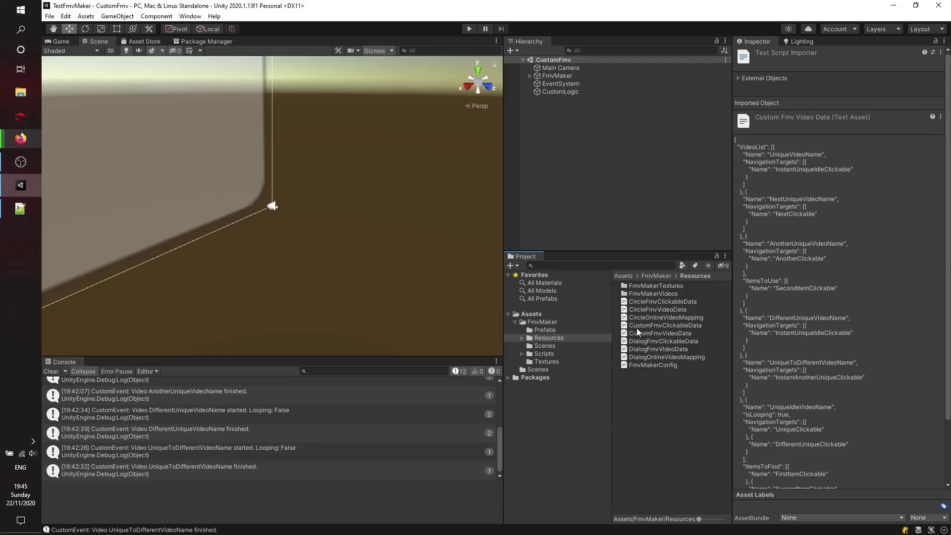
# - Open CustomFmvVideoData and CustomFmvClickableData in Notepad++
pyautogui.click(652, 325)
pyautogui.click(653, 333)
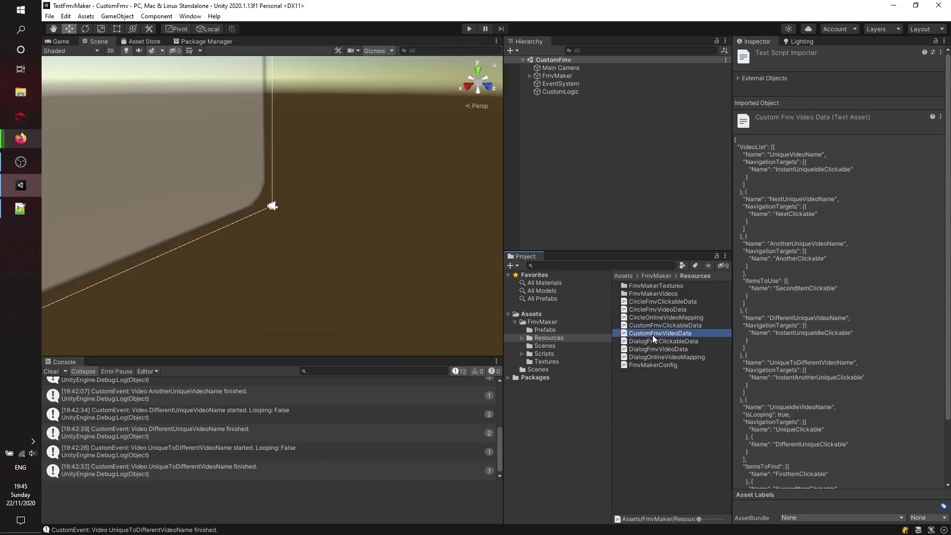
pyautogui.doubleClick(652, 335)
pyautogui.click(652, 489)
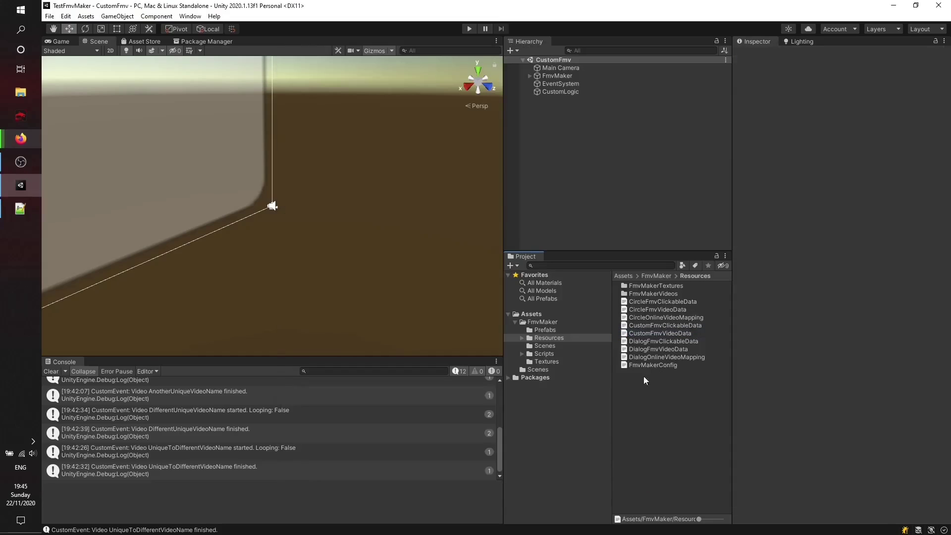
pyautogui.doubleClick(663, 325)
# - Delete every clickable after UniqueClickable in CustomFmvClickableData.json
pyautogui.click(557, 262)
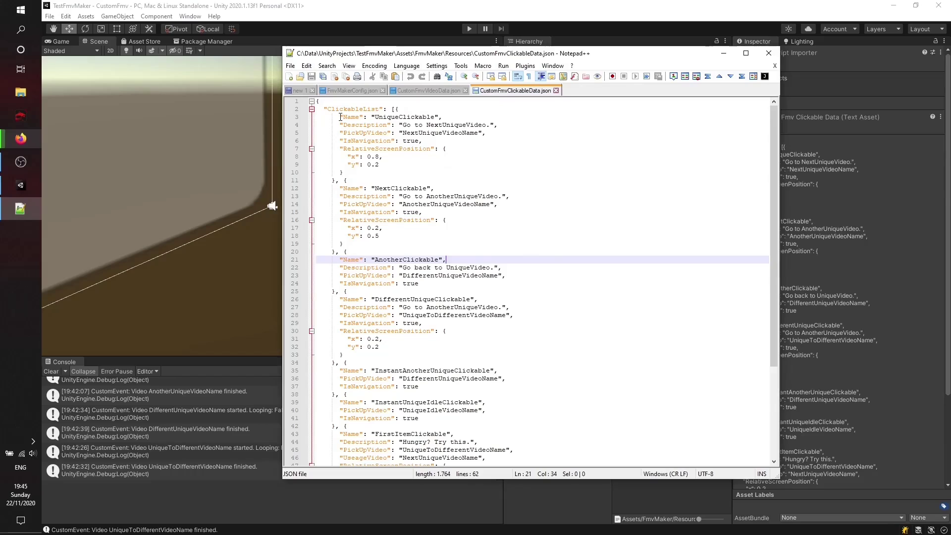
pyautogui.moveTo(338, 180); pyautogui.dragTo(382, 444)
pyautogui.press('Delete')
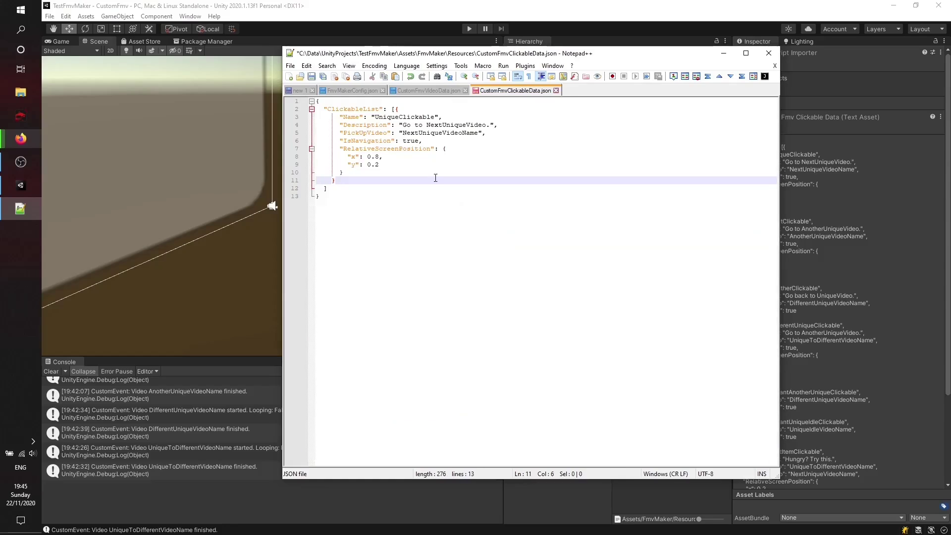
# - Delete every video after UniqueVideoName in CustomFmvVideoData.json and save the file
pyautogui.click(411, 89)
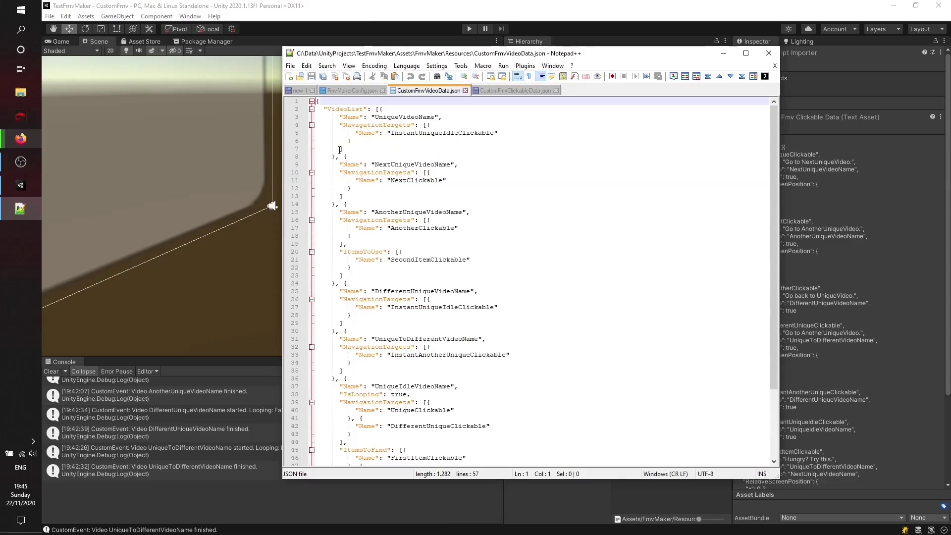
pyautogui.moveTo(337, 158); pyautogui.dragTo(409, 430)
pyautogui.press('Delete')
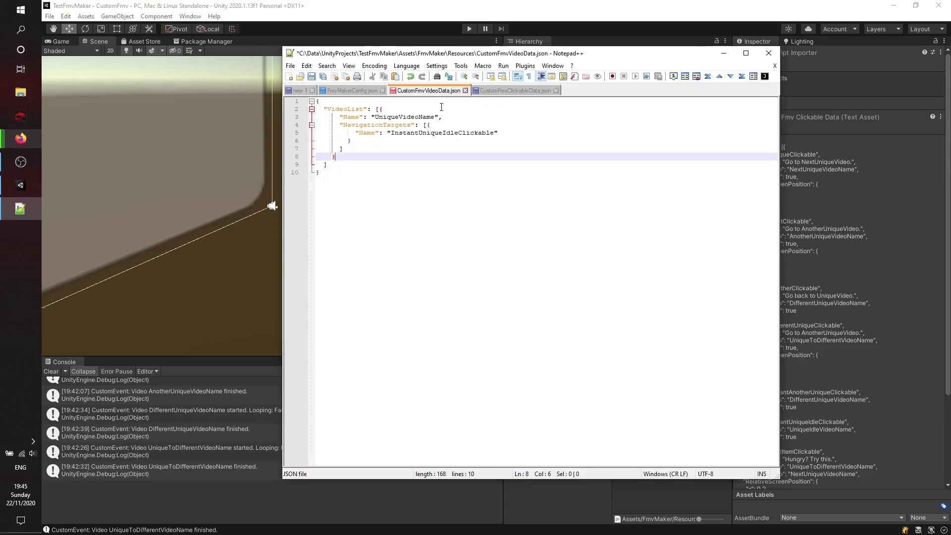
pyautogui.hotkey('ctrl', 's')
pyautogui.click(507, 91)
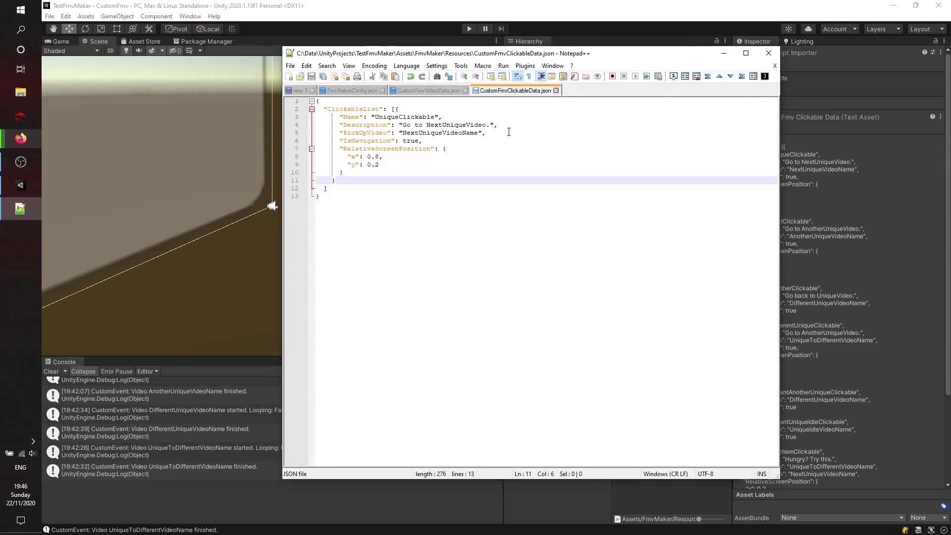
pyautogui.click(416, 91)
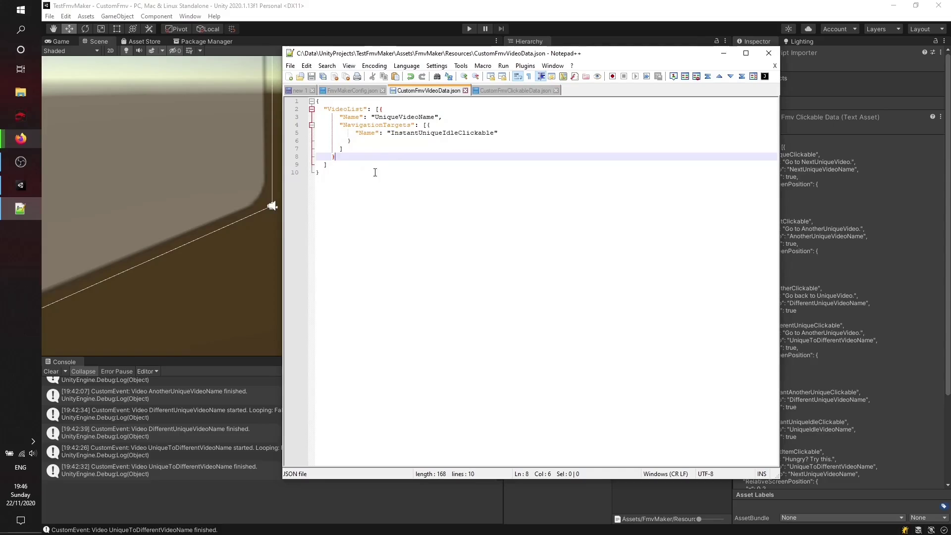
# - Assign CustomFmvClickableData and CustomFmvVideoData to FmvHelper's Fmv Data fields
pyautogui.click(419, 26)
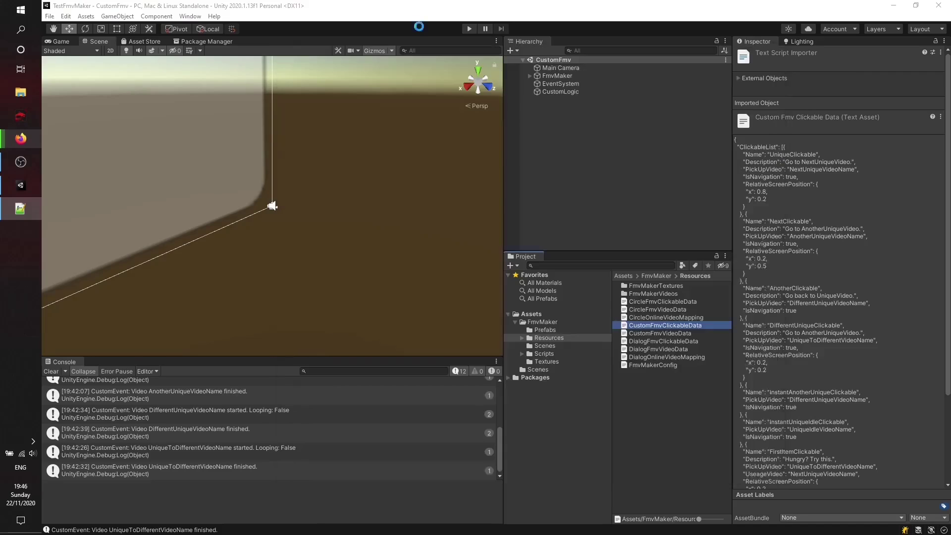
pyautogui.click(529, 75)
pyautogui.click(567, 100)
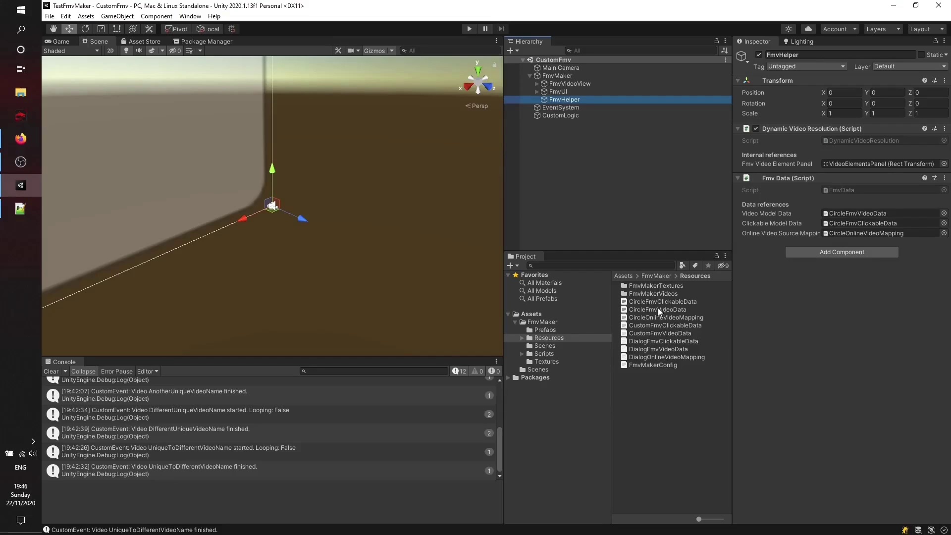
pyautogui.moveTo(655, 325); pyautogui.dragTo(840, 220)
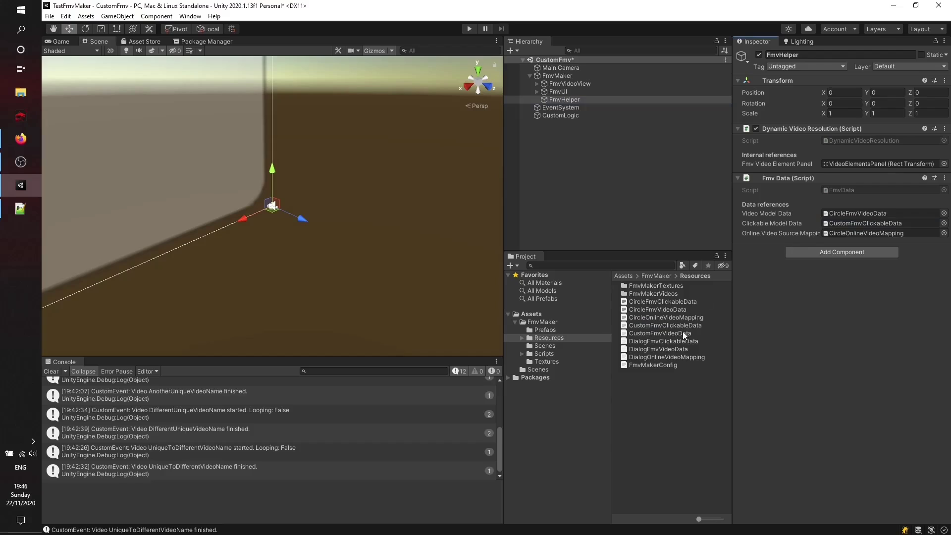
pyautogui.moveTo(682, 332); pyautogui.dragTo(842, 213)
# - Clear FmvHelper's Online Video Source Mapping to None and save the CustomFmv scene
pyautogui.click(837, 233)
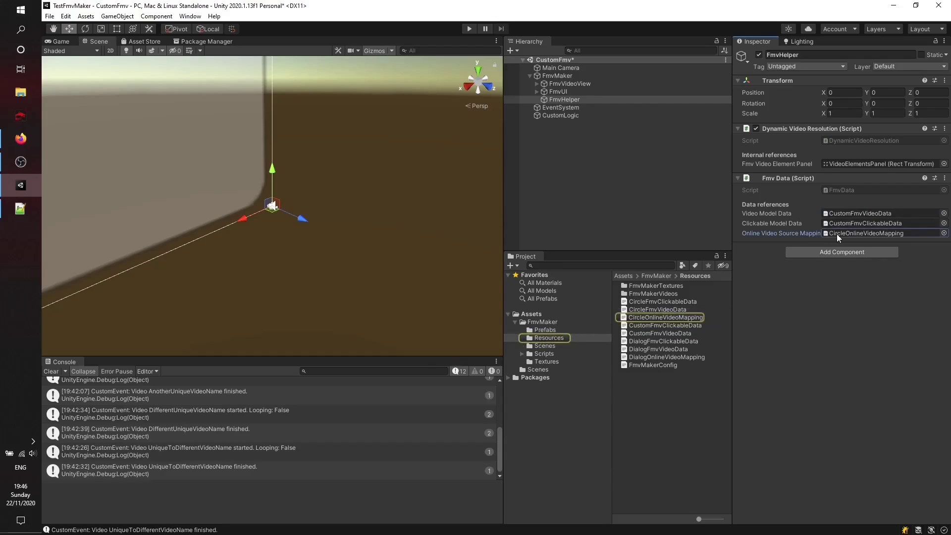
pyautogui.press('Delete')
pyautogui.click(572, 100)
pyautogui.hotkey('ctrl', 's')
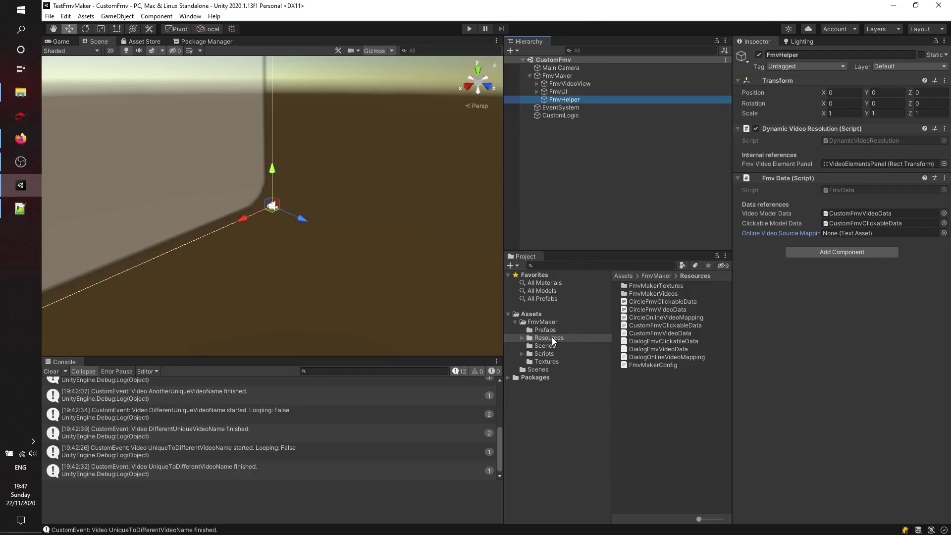
# - Copy the six Unique-named demo .mp4 files from FmvMaker_DemoVideos into FmvMakerVideos
pyautogui.doubleClick(654, 294)
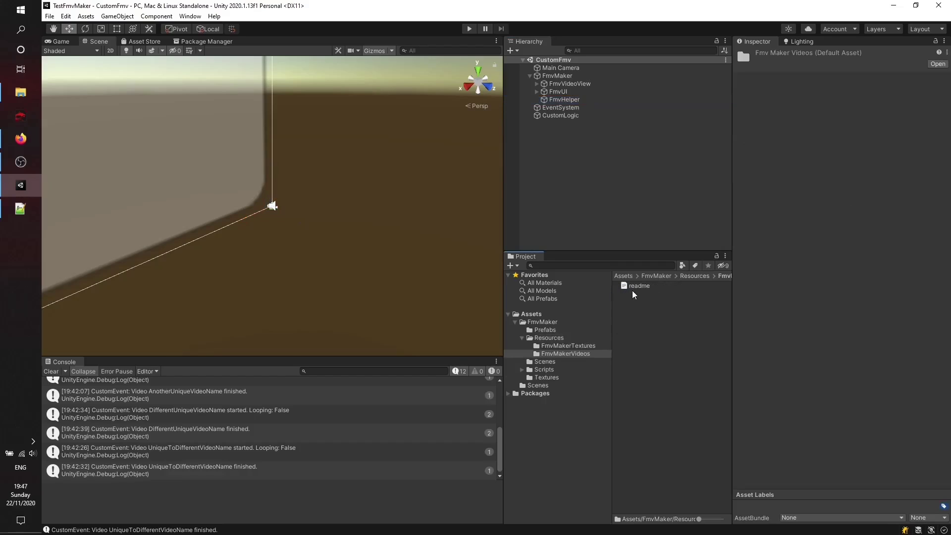
pyautogui.click(636, 289)
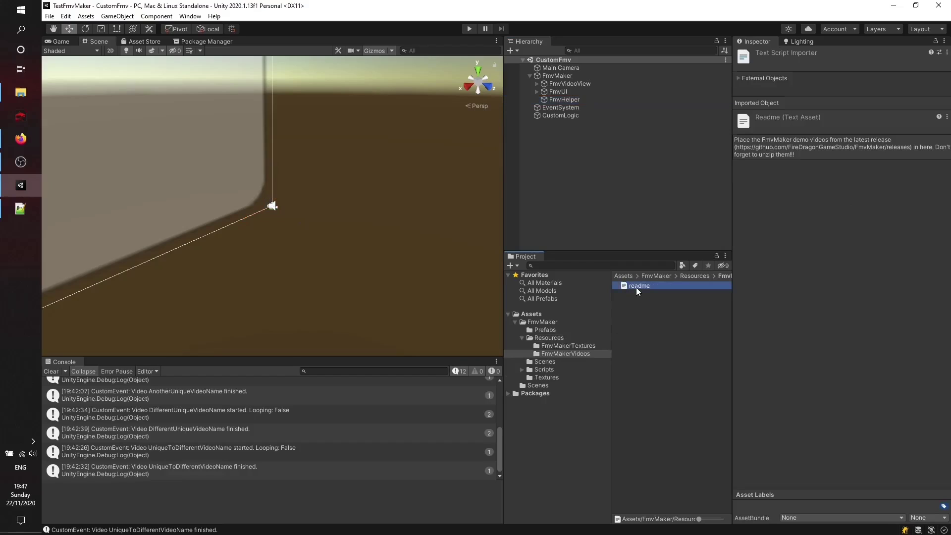
pyautogui.click(642, 329)
pyautogui.click(20, 92)
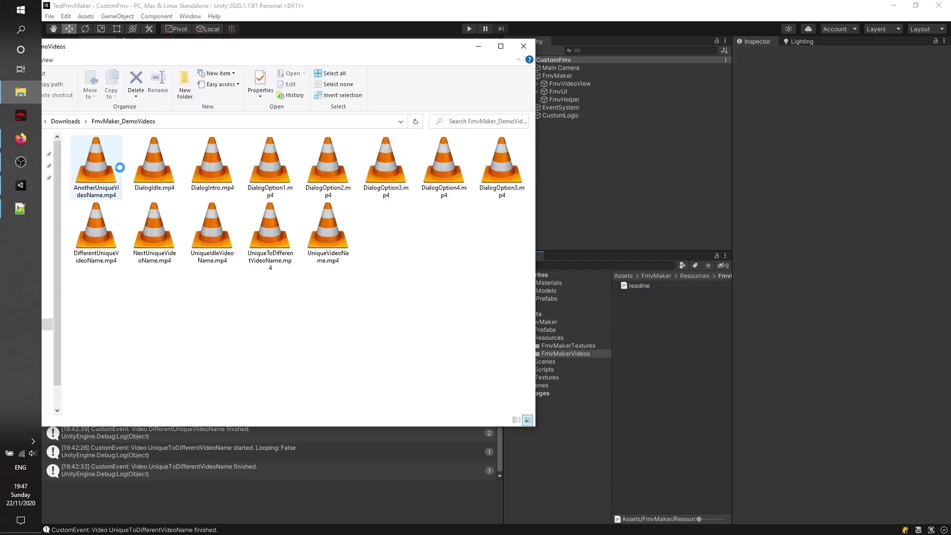
pyautogui.click(120, 168)
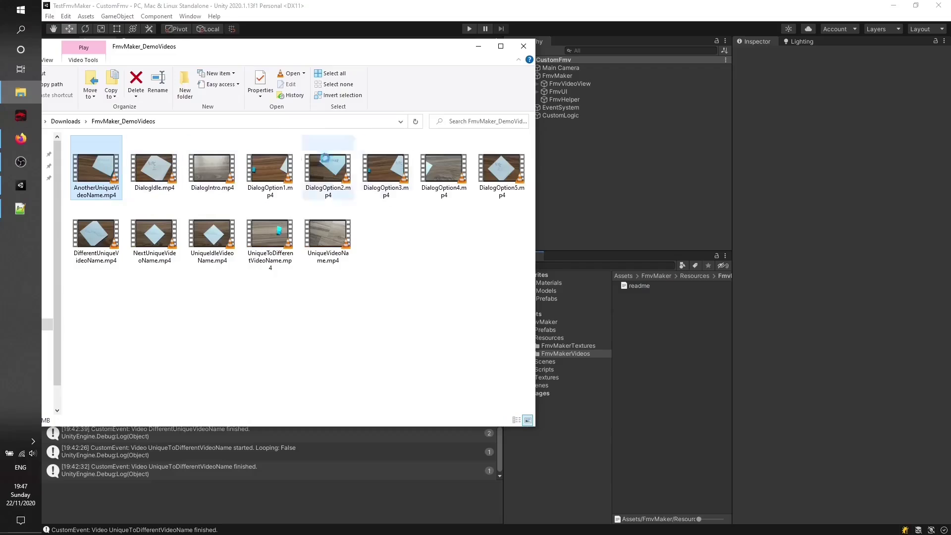
pyautogui.keyDown('ctrl'); pyautogui.moveTo(378, 225); pyautogui.dragTo(116, 245); pyautogui.keyUp('ctrl')
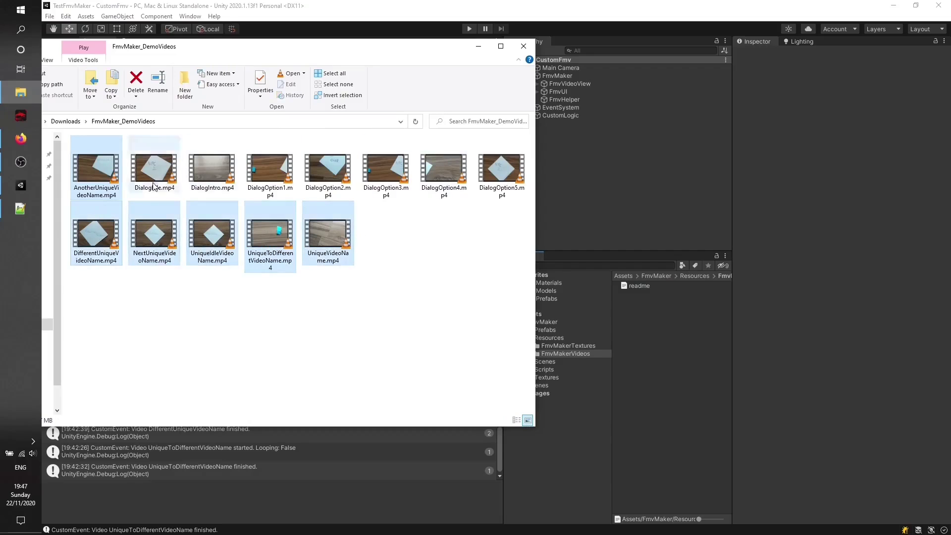
pyautogui.moveTo(331, 251); pyautogui.dragTo(675, 367)
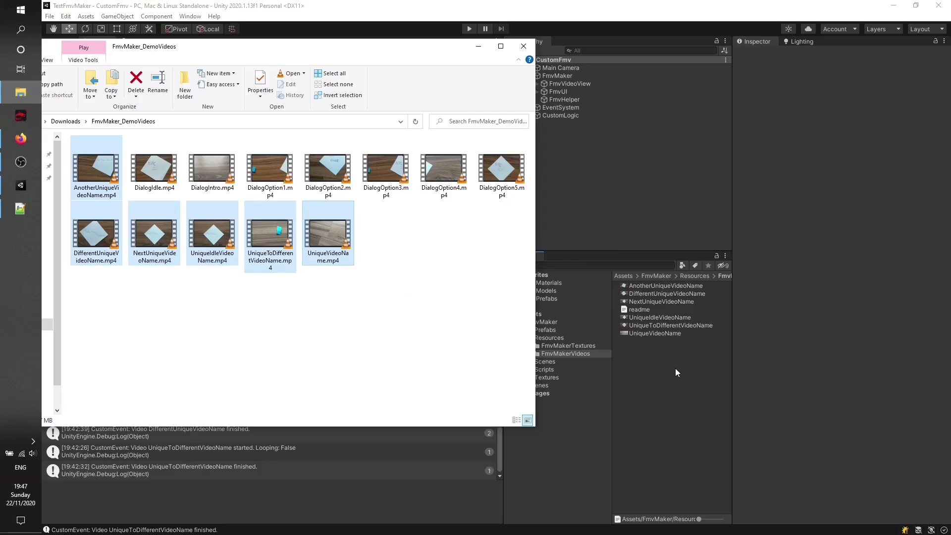
# - Inspect the imported clips, from AnotherUniqueVideoName to UniqueVideoName, in FmvMakerVideos
pyautogui.click(478, 46)
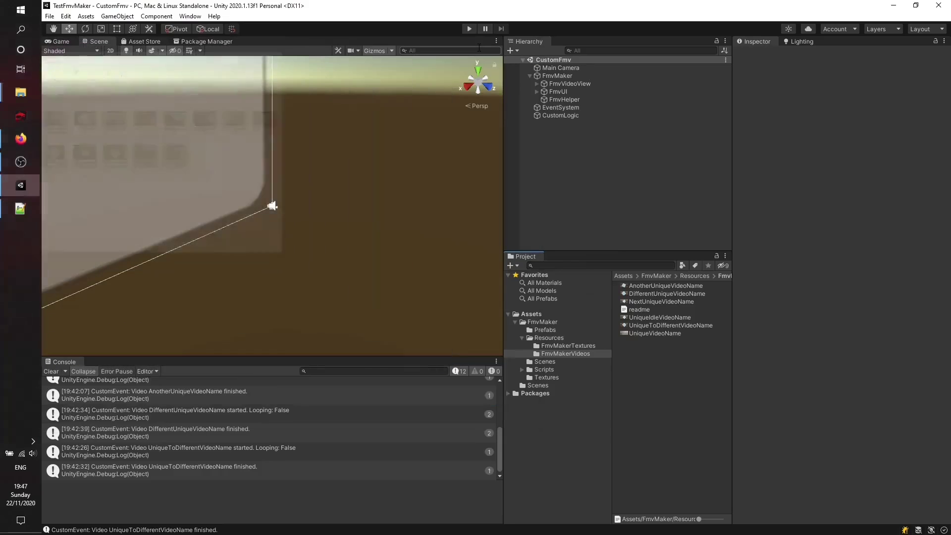
pyautogui.click(656, 286)
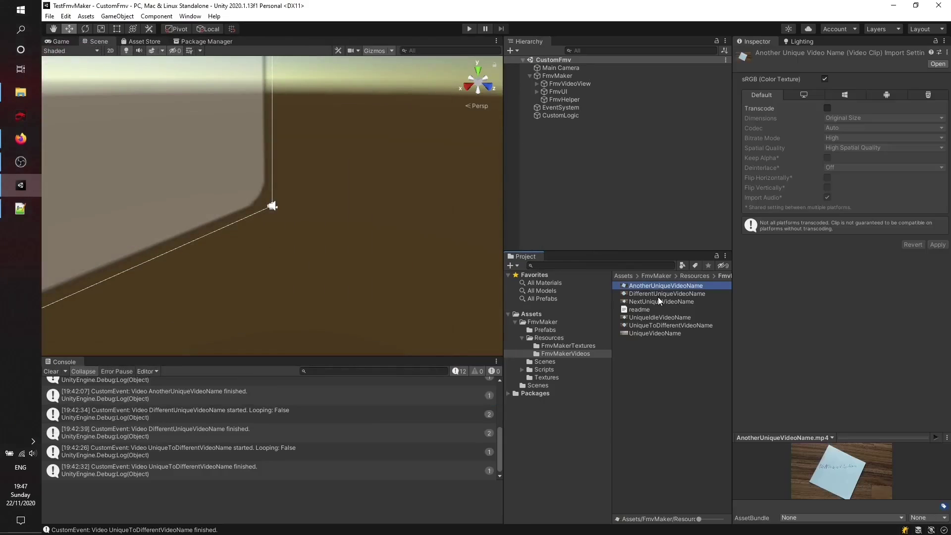
pyautogui.click(658, 295)
pyautogui.click(657, 306)
pyautogui.click(658, 318)
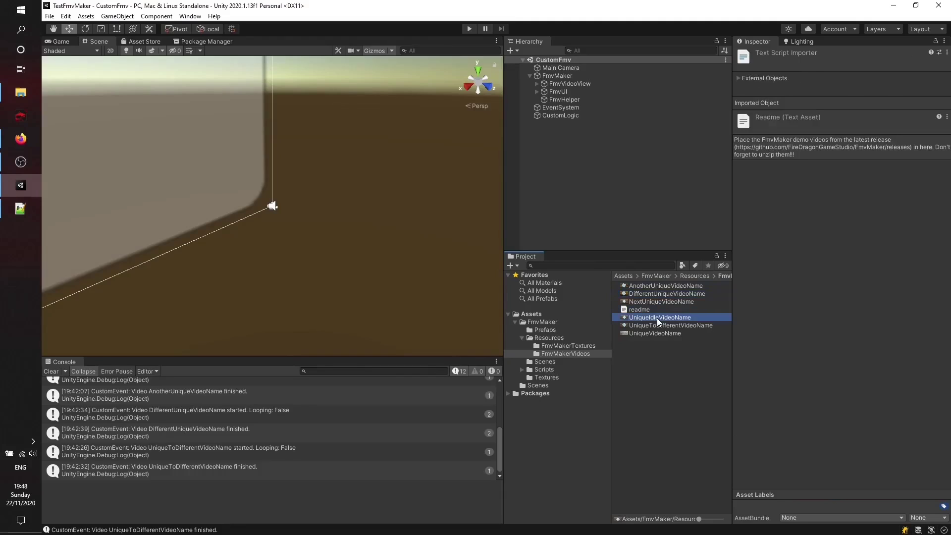
pyautogui.click(658, 324)
pyautogui.click(661, 333)
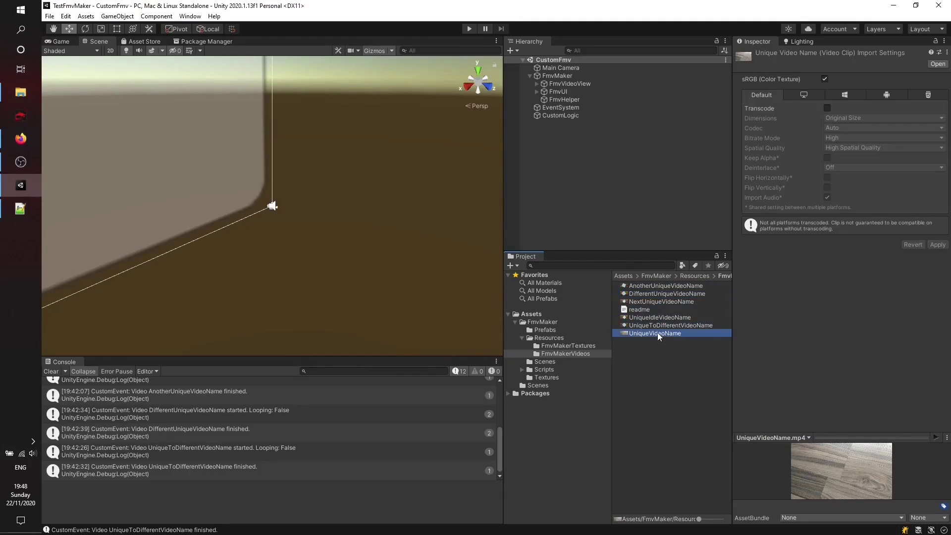
# - Scroll the FmvMaker README through the video JSON list and navigation examples
pyautogui.click(24, 218)
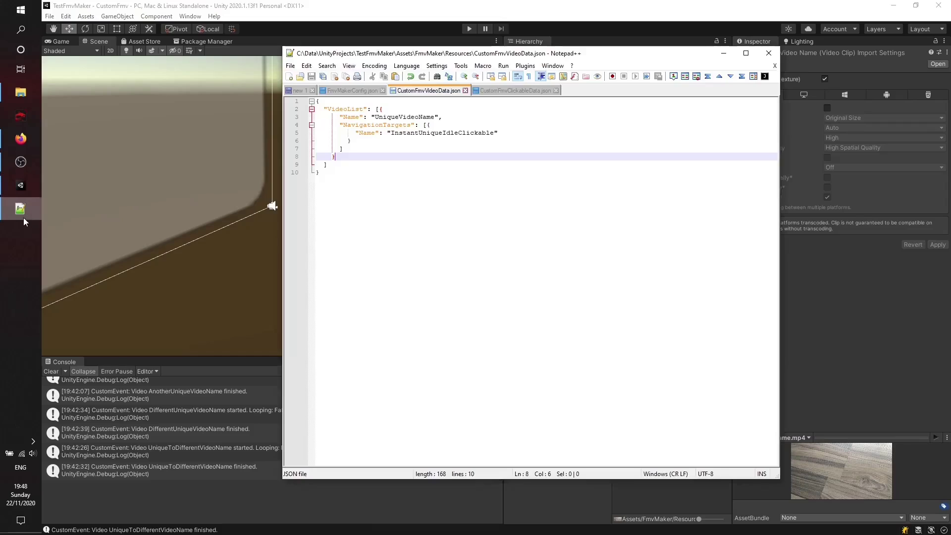
pyautogui.click(20, 139)
pyautogui.scroll(-5, 614, 218)
pyautogui.moveTo(207, 205); pyautogui.dragTo(394, 214)
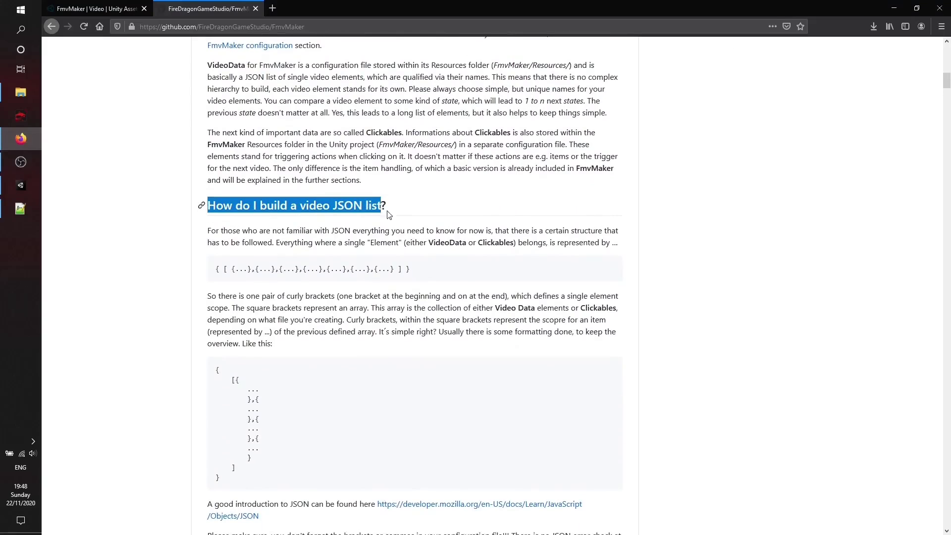
pyautogui.click(411, 228)
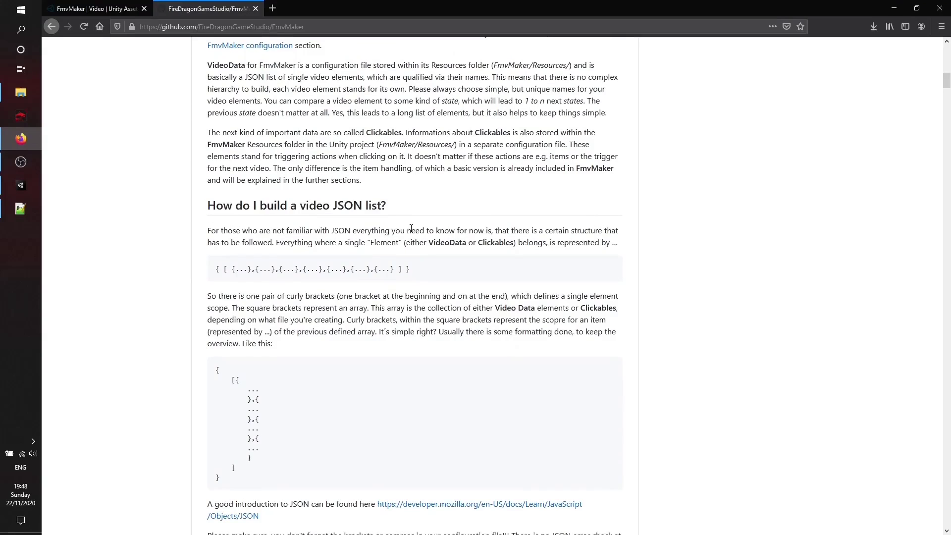
pyautogui.scroll(-8, 411, 229)
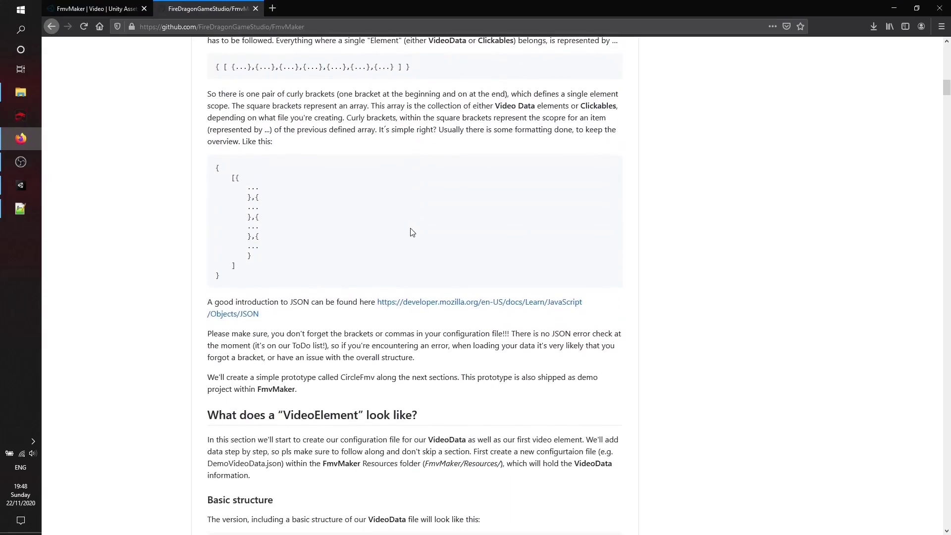
pyautogui.scroll(-4, 411, 231)
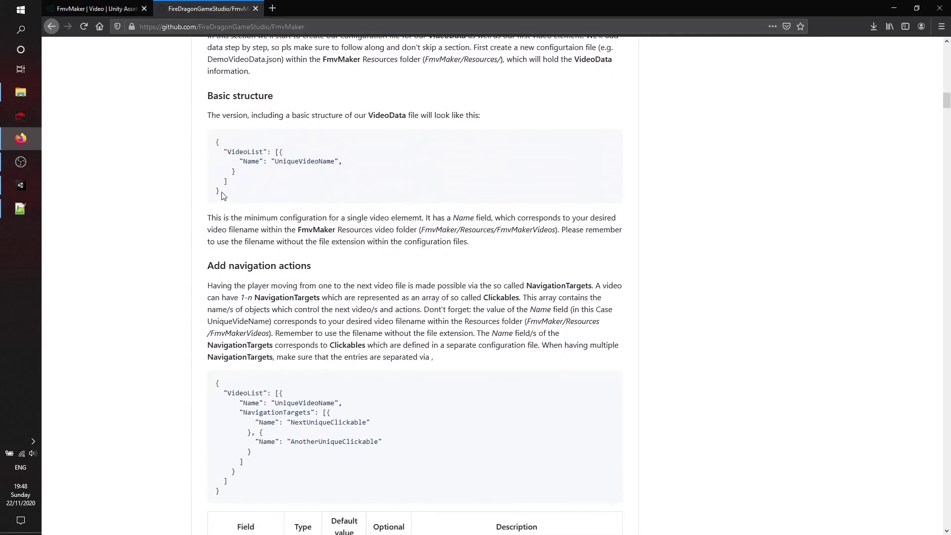
pyautogui.moveTo(224, 196); pyautogui.dragTo(214, 140)
pyautogui.click(252, 165)
pyautogui.scroll(-2, 391, 174)
pyautogui.scroll(1, 390, 171)
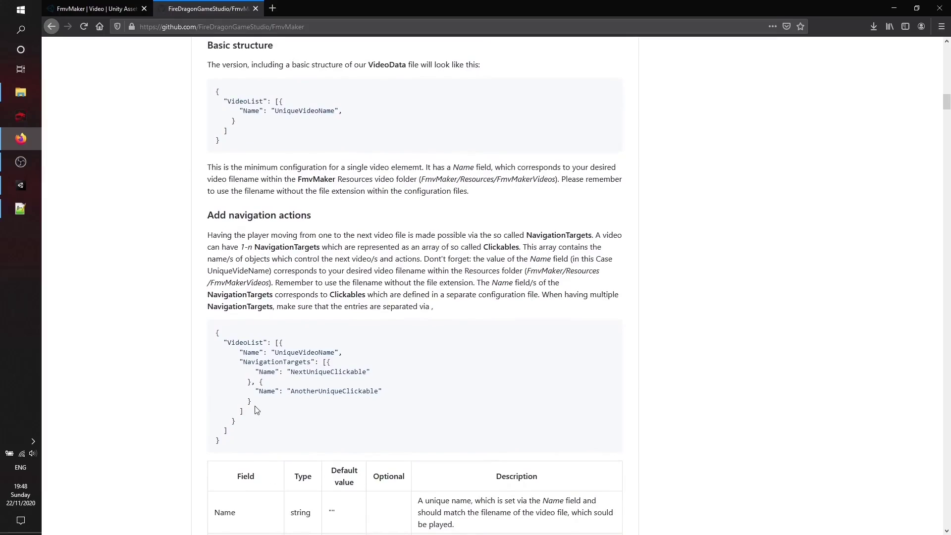
pyautogui.moveTo(257, 404); pyautogui.dragTo(239, 354)
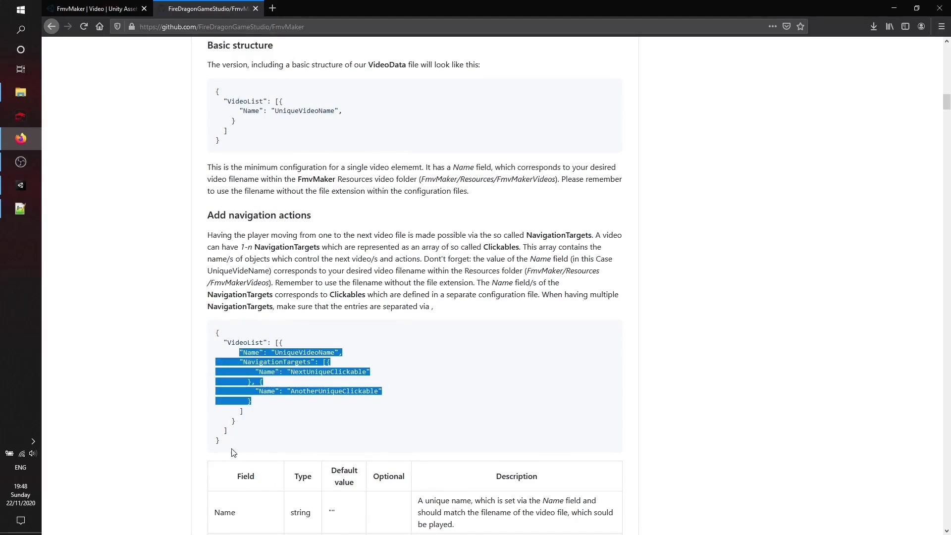
pyautogui.moveTo(224, 442); pyautogui.dragTo(210, 333)
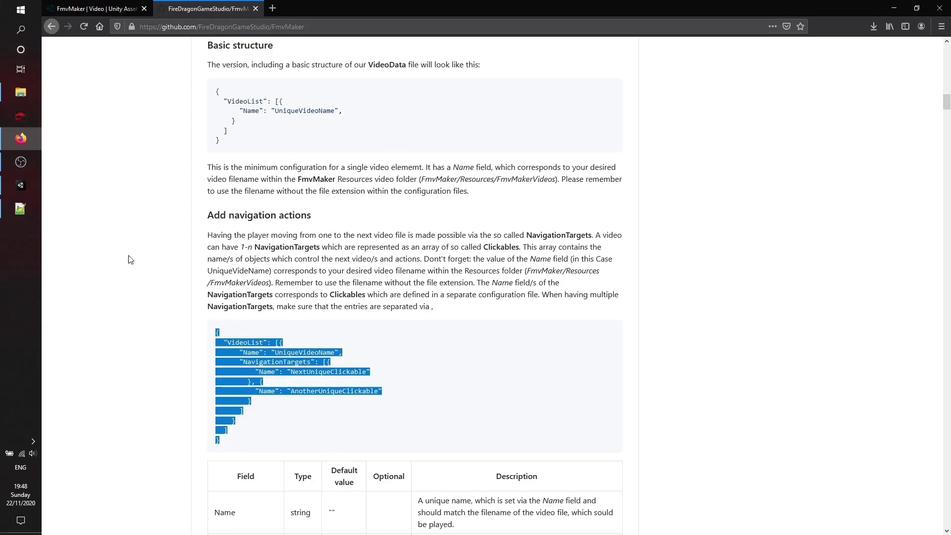
# - Scroll past the IMPORTANT note down to the three-Clickable ClickableList example
pyautogui.click(19, 208)
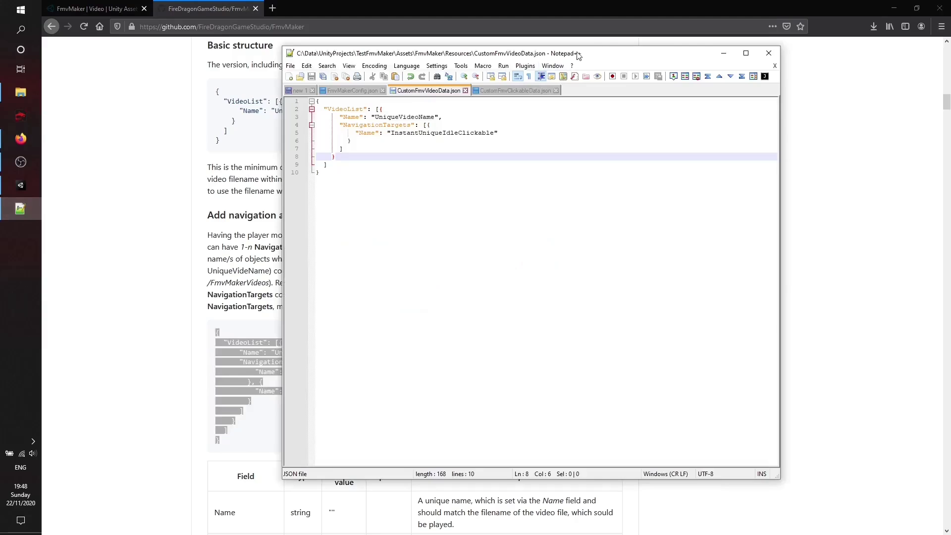
pyautogui.moveTo(606, 51); pyautogui.dragTo(824, 103)
pyautogui.click(309, 439)
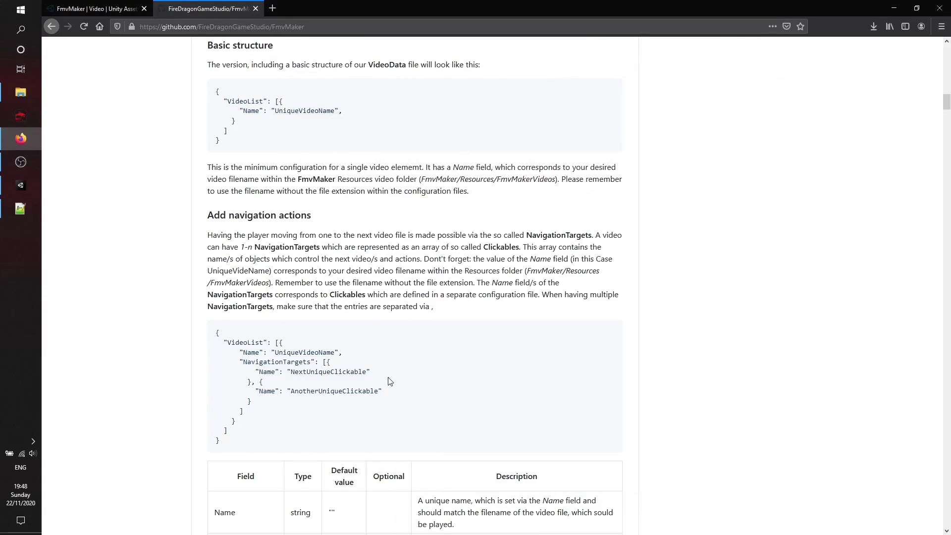
pyautogui.scroll(-2, 390, 381)
pyautogui.scroll(-4, 391, 381)
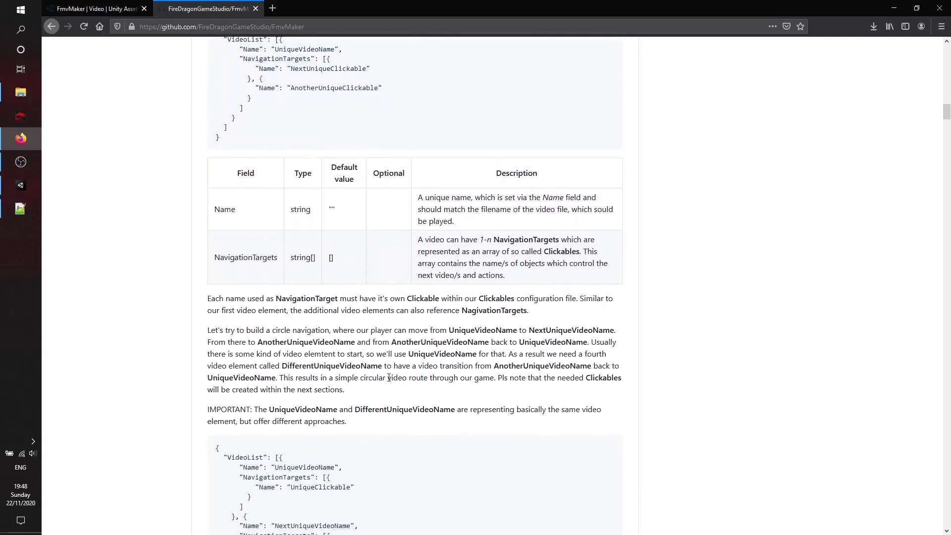
pyautogui.scroll(-1, 389, 378)
pyautogui.scroll(-2, 389, 377)
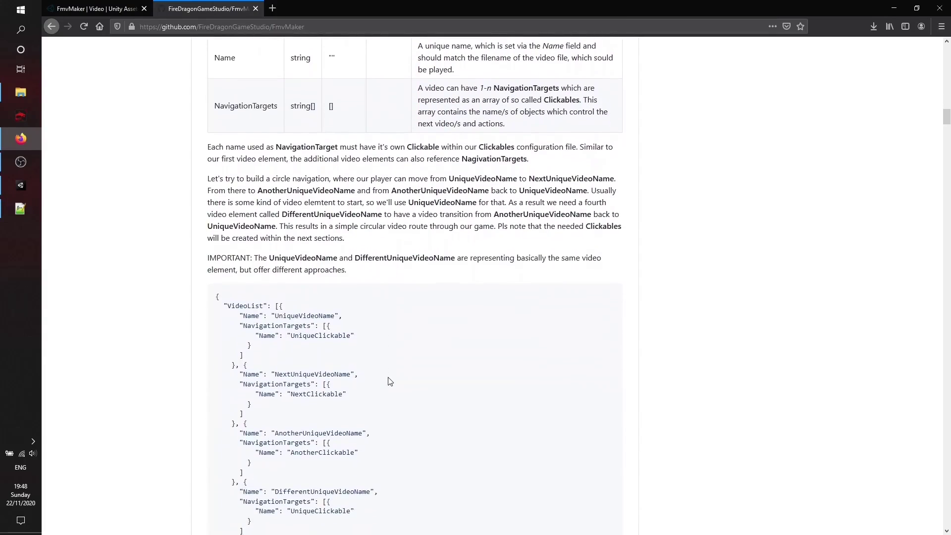
pyautogui.scroll(-3, 389, 381)
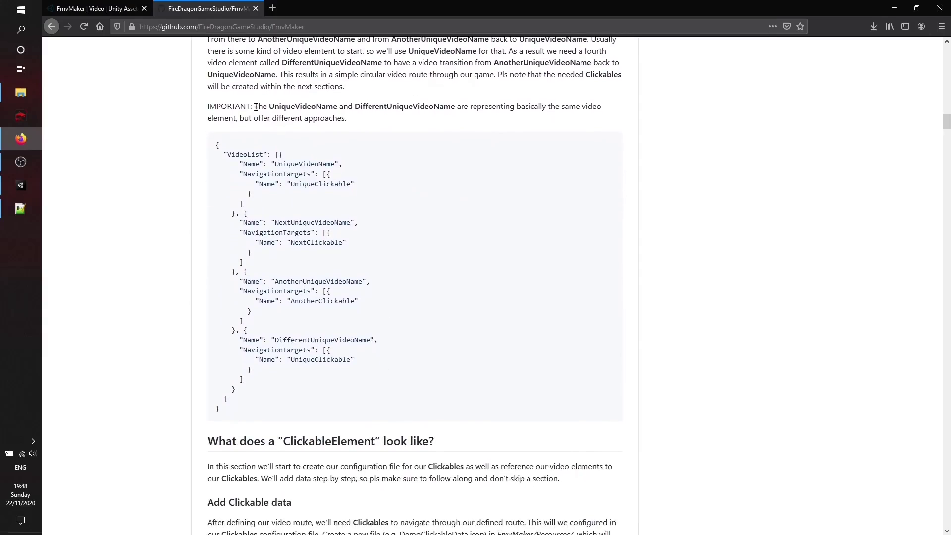
pyautogui.moveTo(255, 107); pyautogui.dragTo(392, 122)
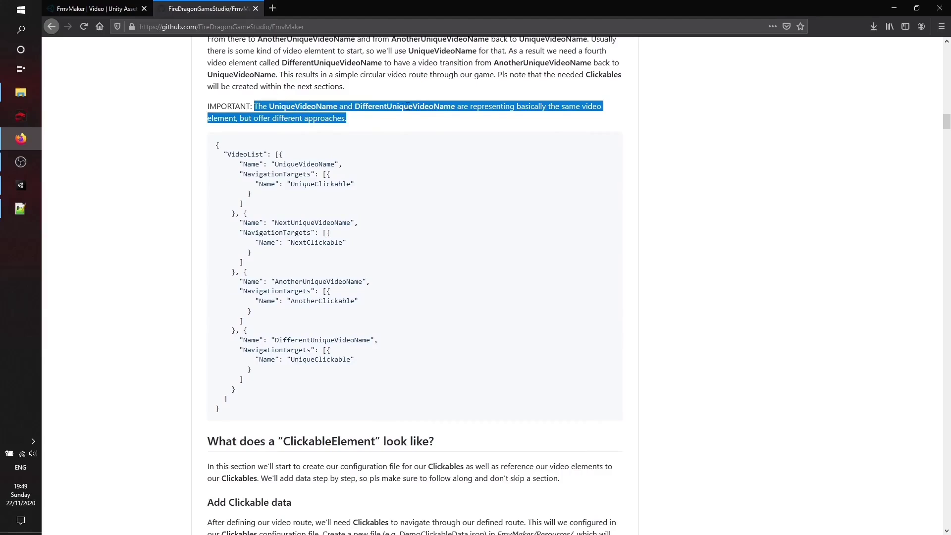
pyautogui.click(389, 128)
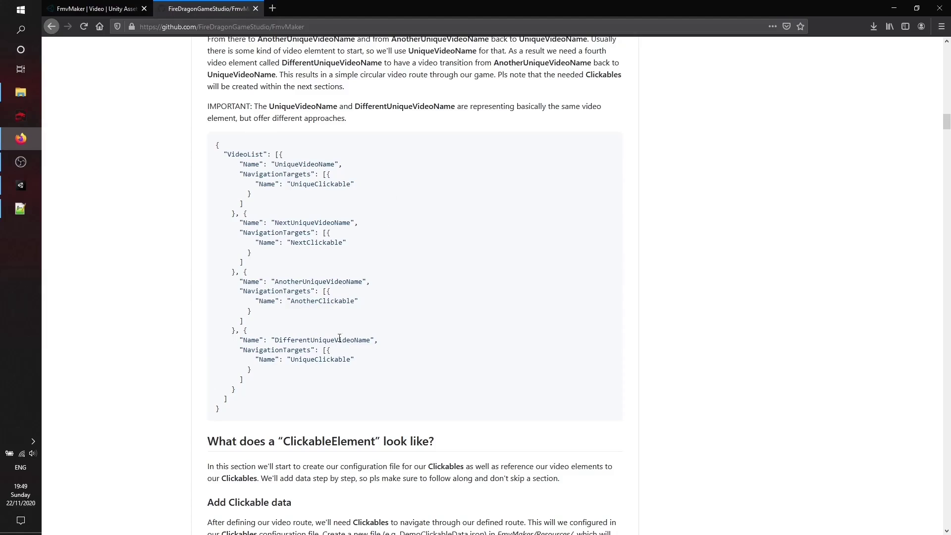
pyautogui.scroll(-6, 354, 314)
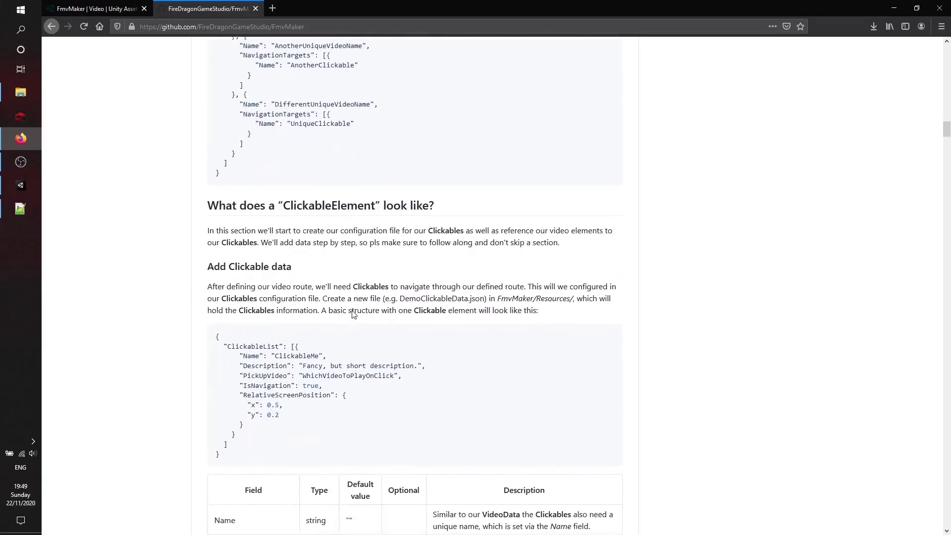
pyautogui.scroll(-8, 354, 314)
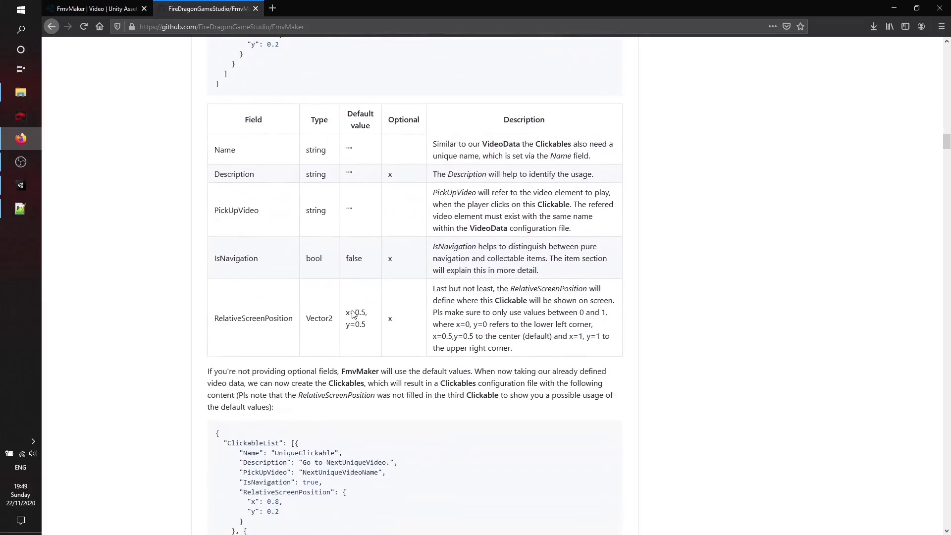
pyautogui.scroll(-1, 353, 314)
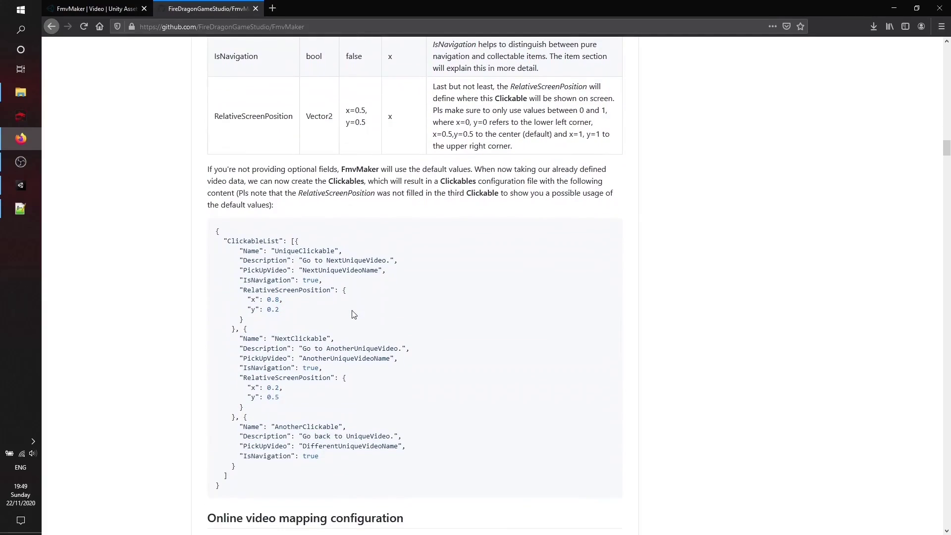
# - Replace CustomFmvClickableData.json with the README's three-Clickable ClickableList and save
pyautogui.moveTo(222, 489); pyautogui.dragTo(216, 235)
pyautogui.hotkey('ctrl', 'c')
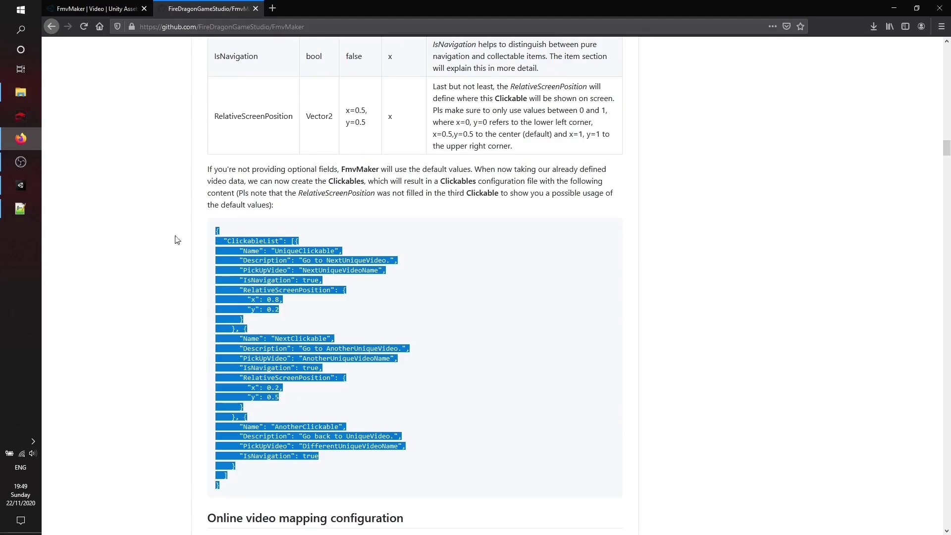
pyautogui.click(20, 208)
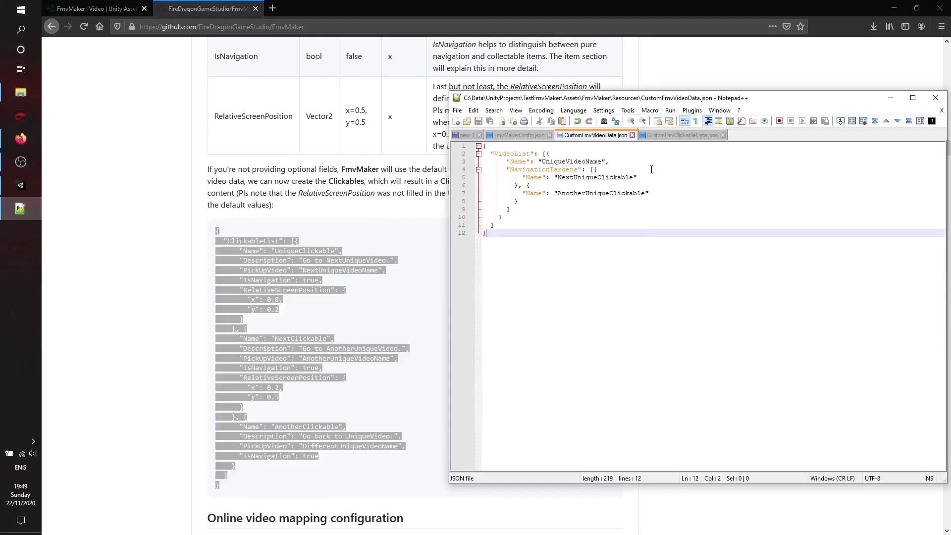
pyautogui.click(670, 136)
pyautogui.hotkey('ctrl', 'a')
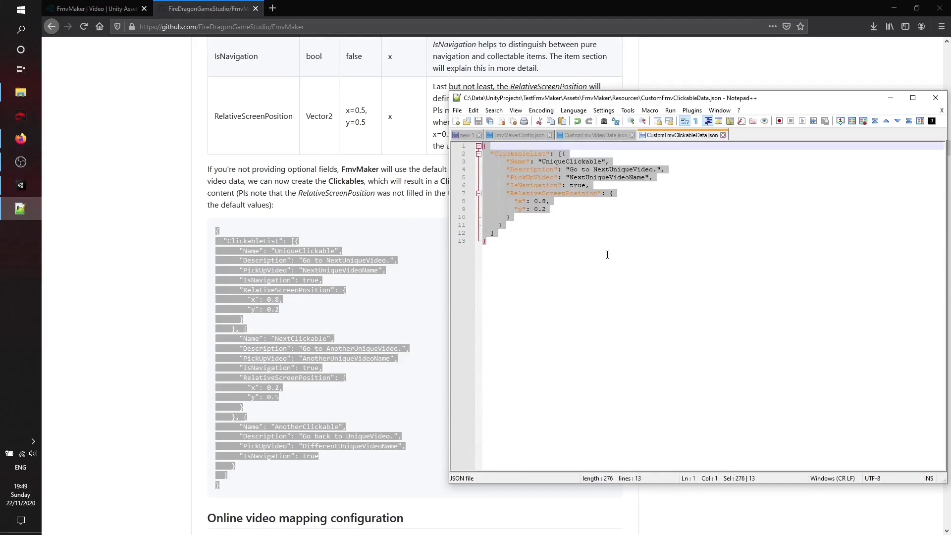
pyautogui.hotkey('ctrl', 'v')
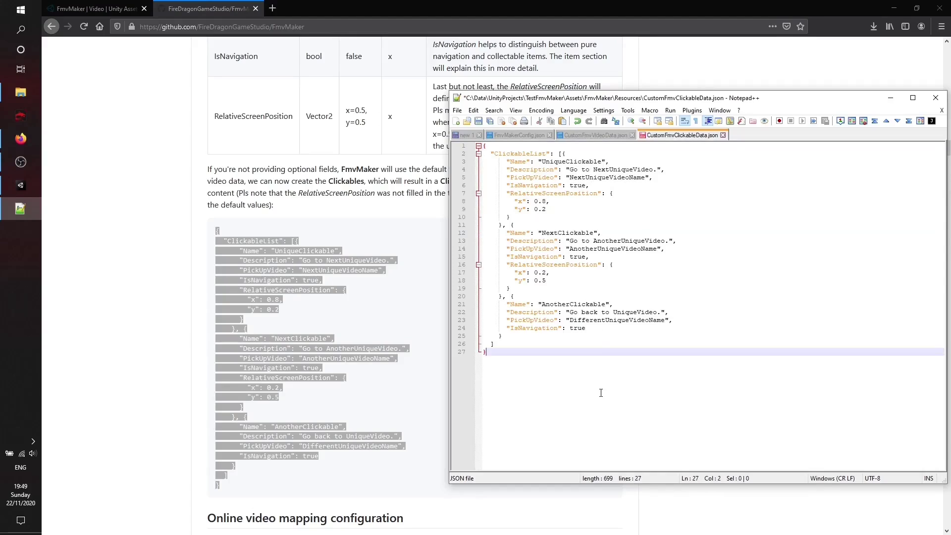
pyautogui.hotkey('ctrl', 's')
# - Replace CustomFmvVideoData.json with the README's four-video VideoList and save
pyautogui.click(362, 275)
pyautogui.scroll(10, 363, 274)
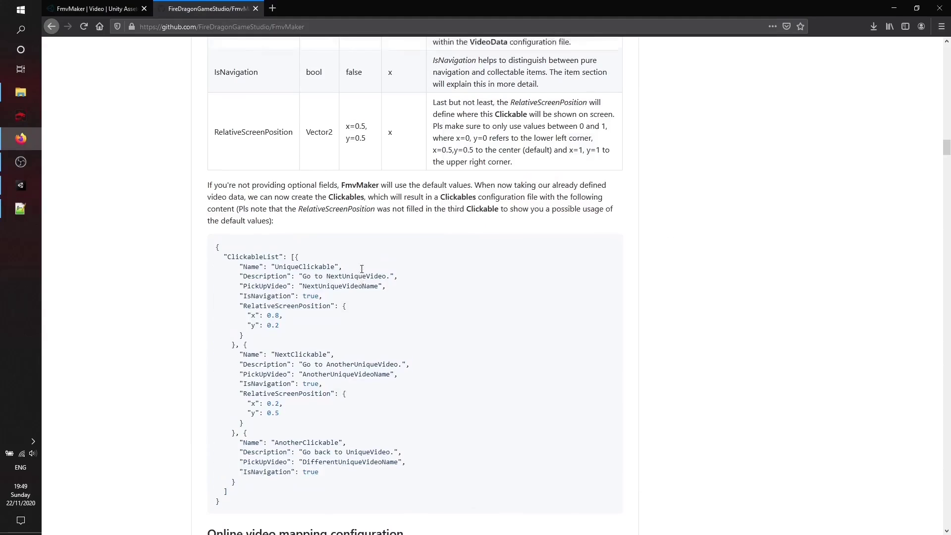
pyautogui.scroll(5, 363, 274)
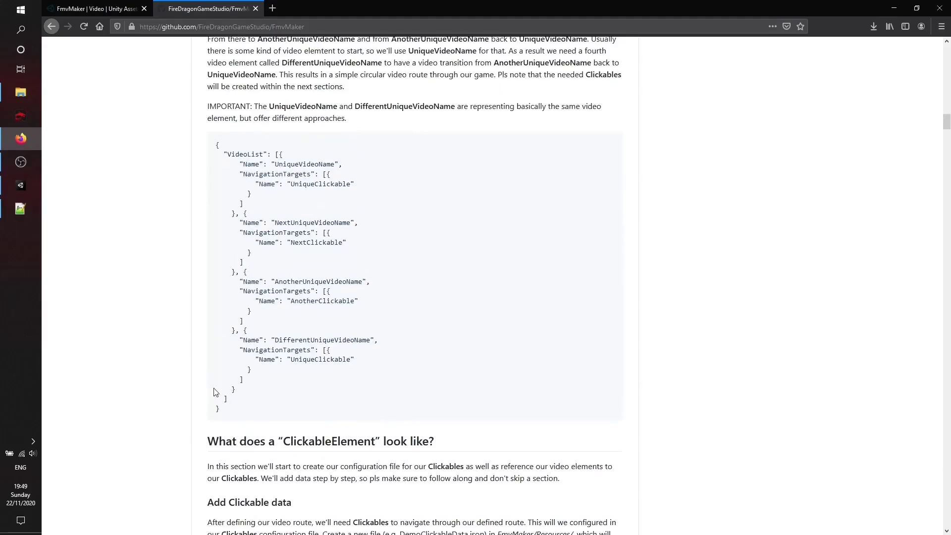
pyautogui.moveTo(220, 409); pyautogui.dragTo(210, 146)
pyautogui.hotkey('ctrl', 'c')
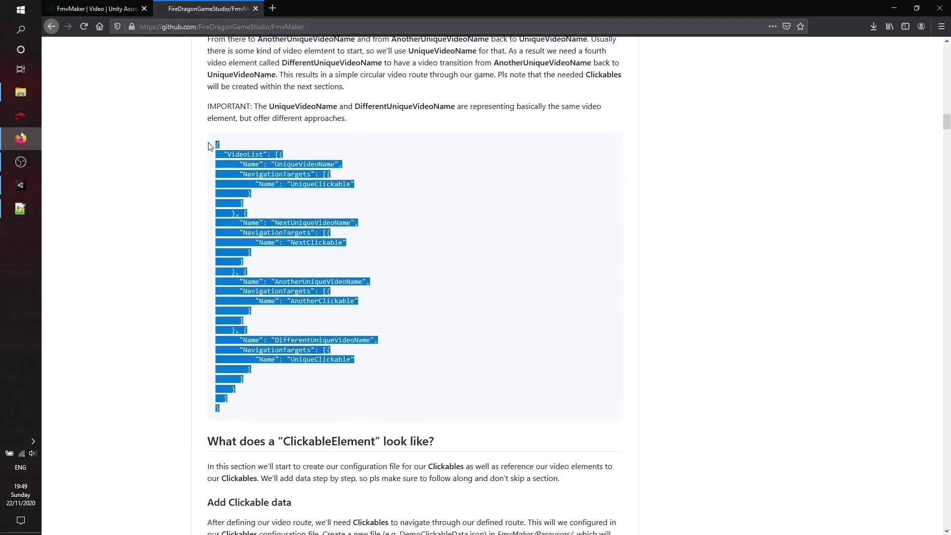
pyautogui.click(497, 313)
pyautogui.click(28, 214)
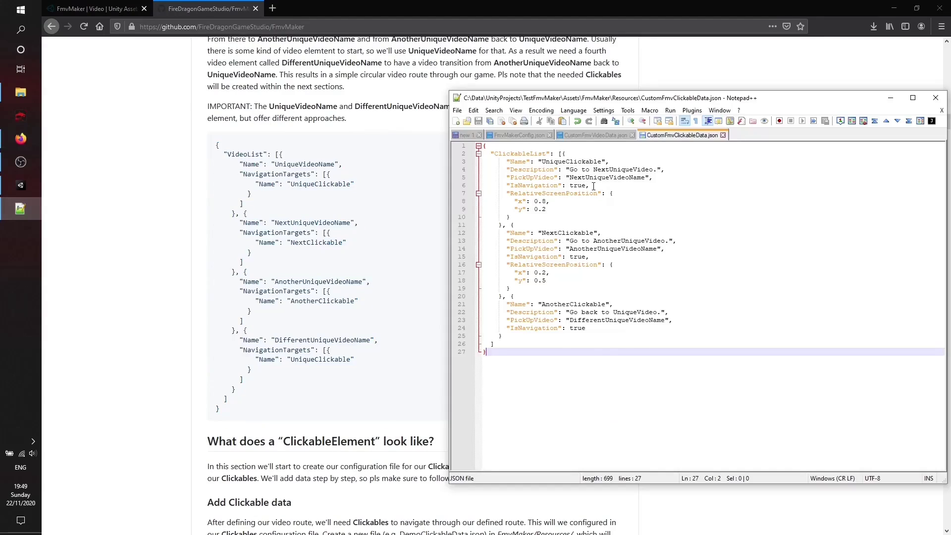
pyautogui.click(587, 134)
pyautogui.hotkey('ctrl', 'a')
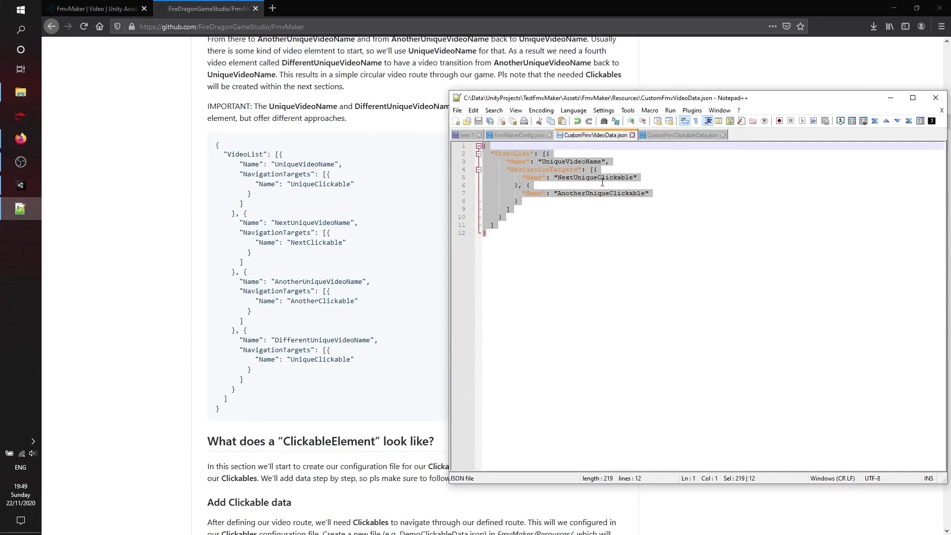
pyautogui.hotkey('ctrl', 'v')
pyautogui.hotkey('ctrl', 's')
# - Check the pasted names UniqueVideoName, UniqueClickable and NextUniqueVideoName in both files
pyautogui.click(728, 220)
pyautogui.doubleClick(579, 162)
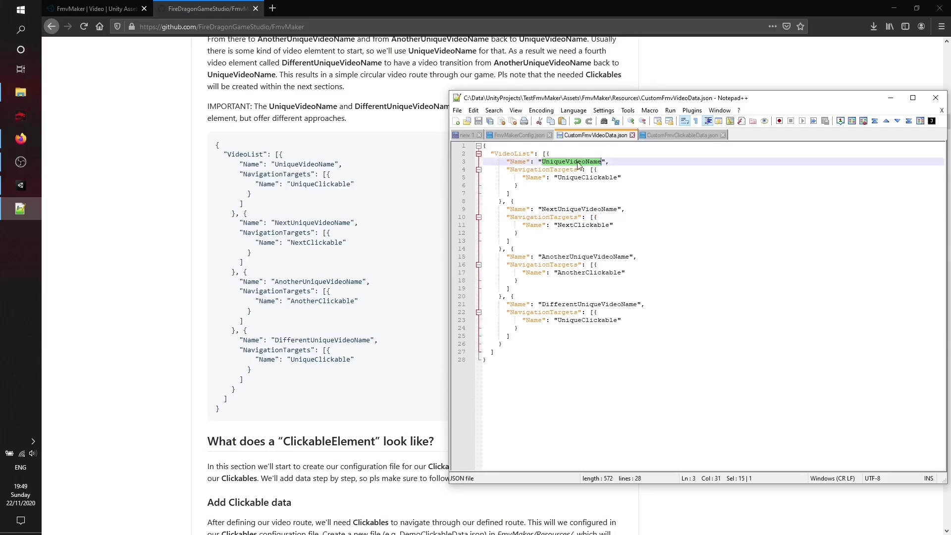
pyautogui.doubleClick(585, 178)
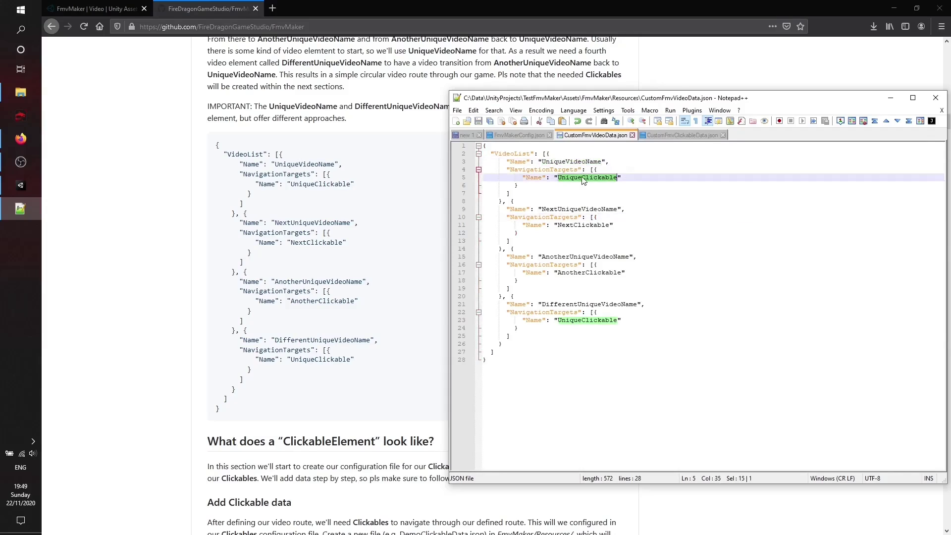
pyautogui.click(683, 134)
pyautogui.doubleClick(566, 162)
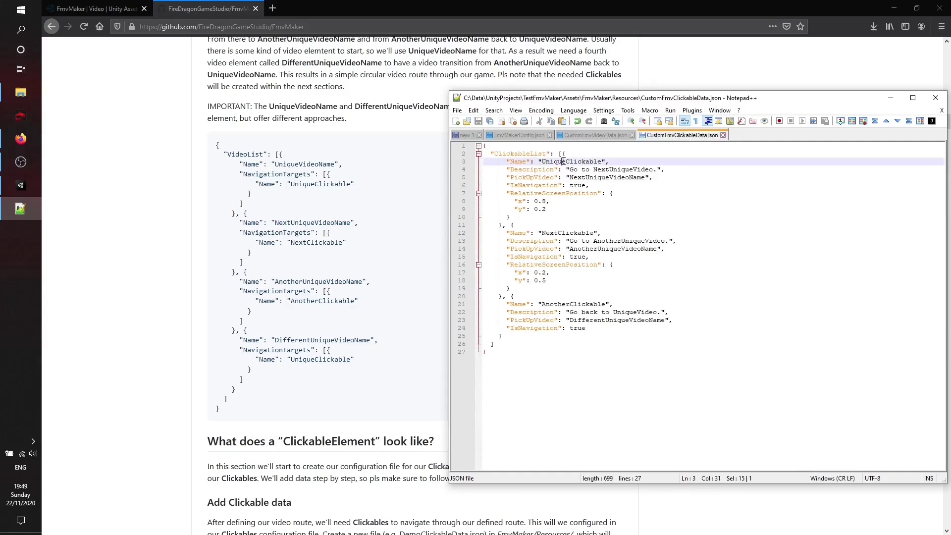
pyautogui.doubleClick(608, 178)
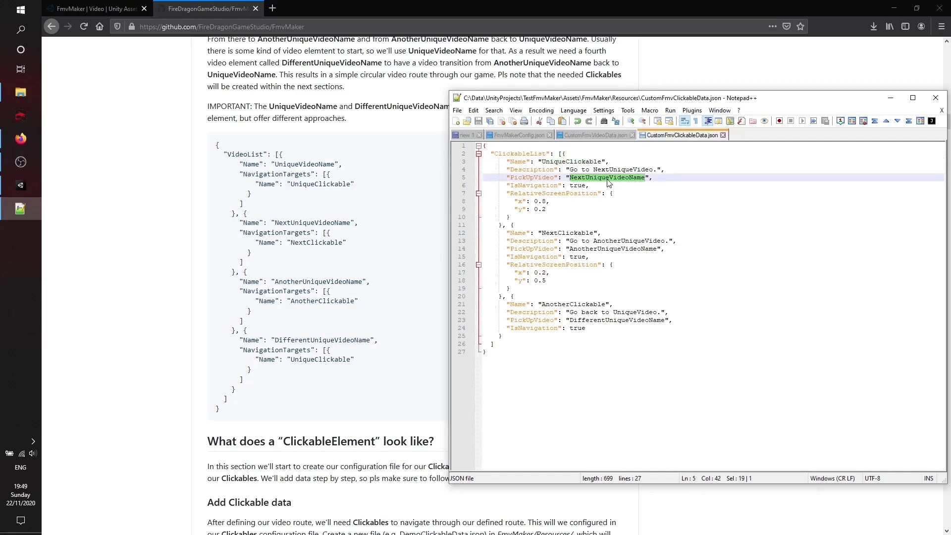
# - Resize Notepad++ so Unity's Hierarchy and Project stay visible beside it
pyautogui.click(20, 185)
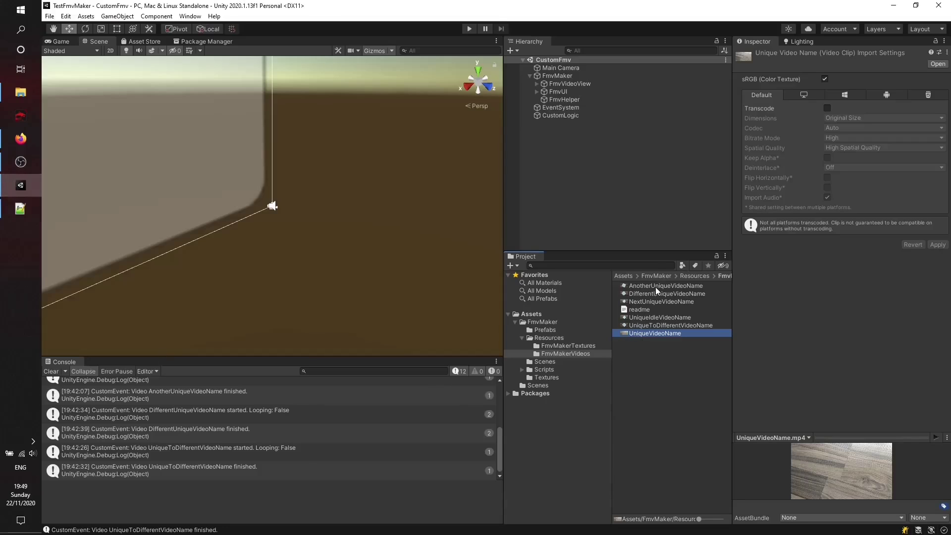
pyautogui.click(20, 208)
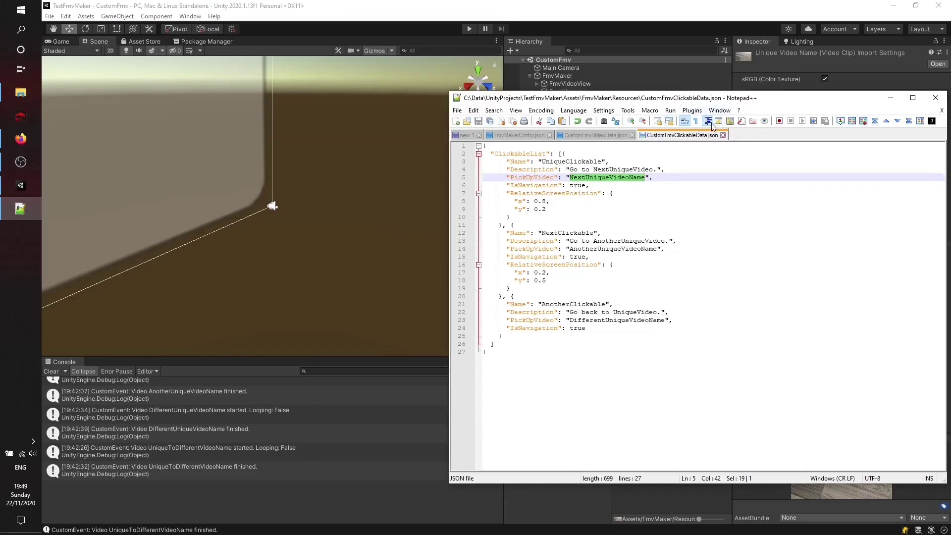
pyautogui.moveTo(788, 87); pyautogui.dragTo(554, 87)
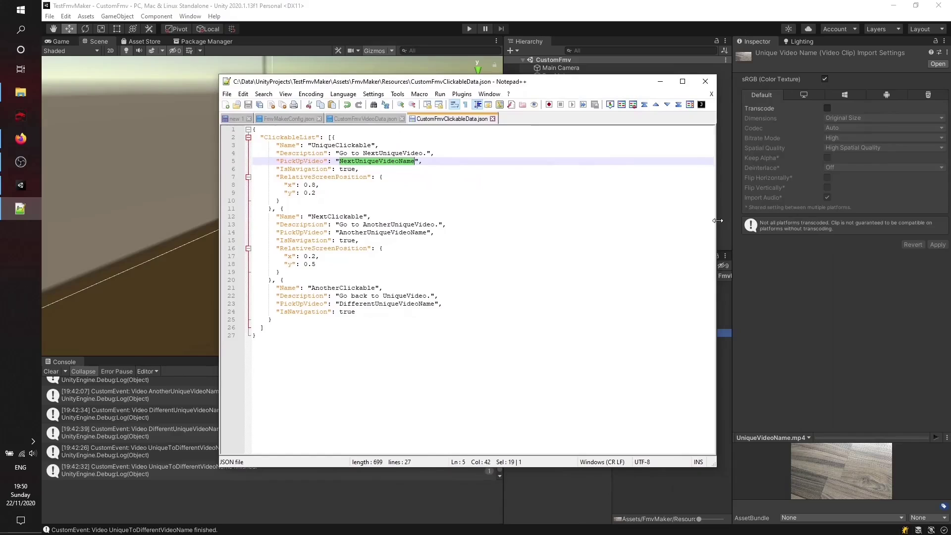
pyautogui.moveTo(717, 223); pyautogui.dragTo(546, 209)
pyautogui.moveTo(441, 84); pyautogui.dragTo(506, 141)
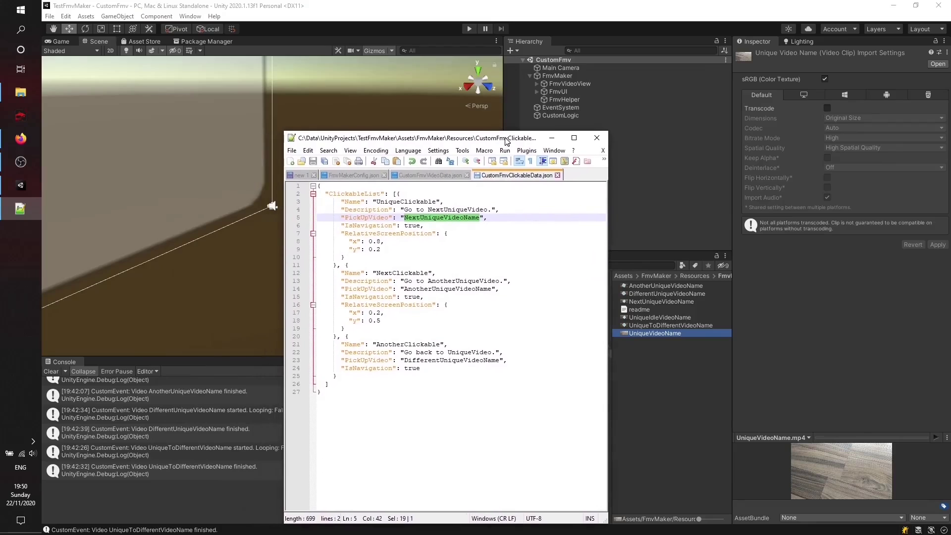
# - Compare the four video entries, UniqueVideoName through DifferentUniqueVideoName, in CustomFmvVideoData.json
pyautogui.click(417, 176)
pyautogui.doubleClick(405, 202)
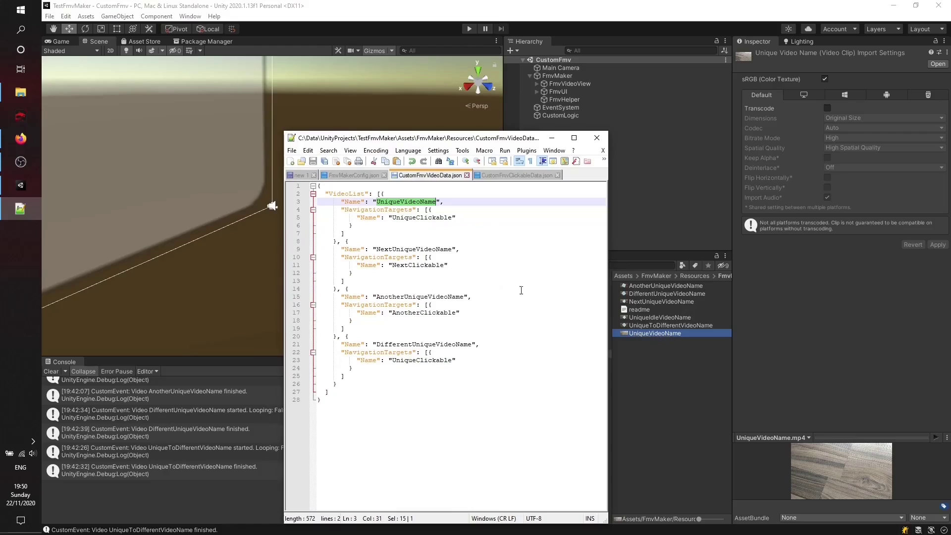
pyautogui.doubleClick(429, 250)
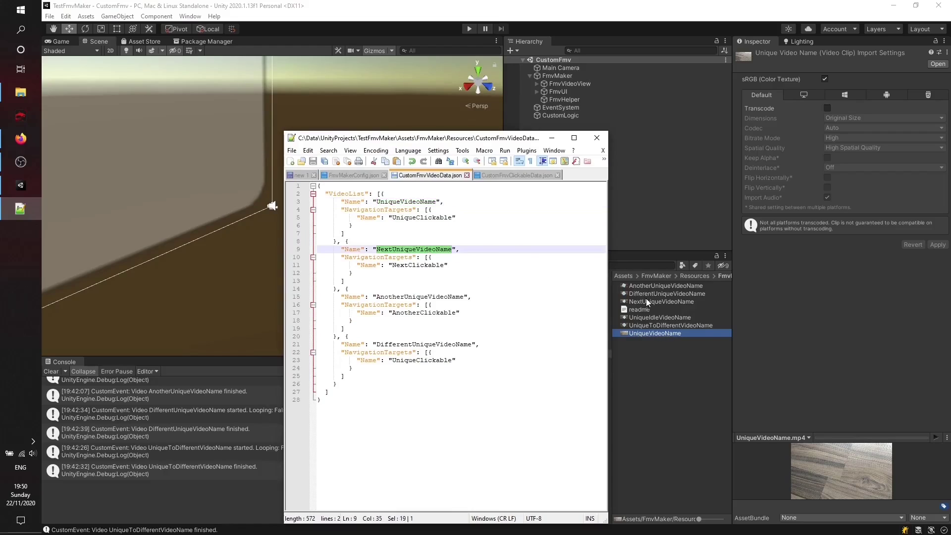
pyautogui.doubleClick(418, 297)
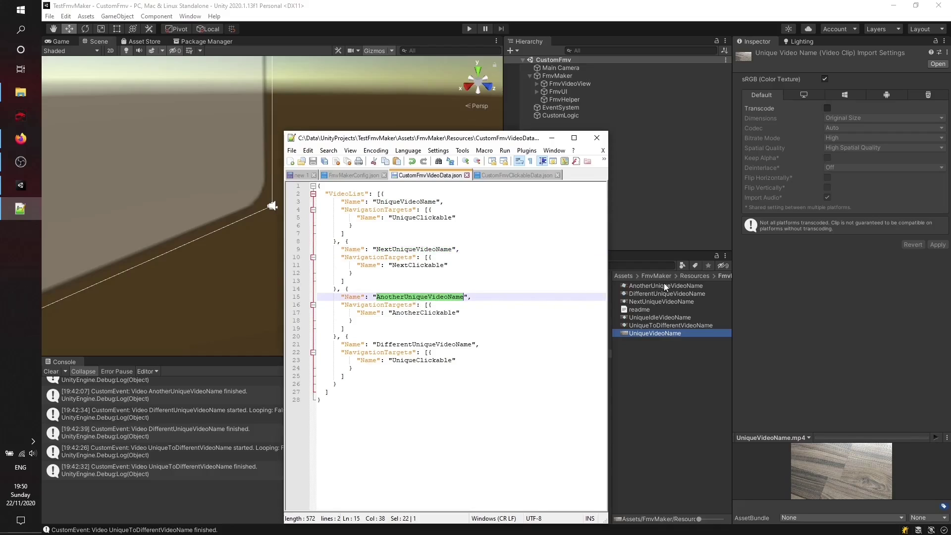
pyautogui.doubleClick(426, 344)
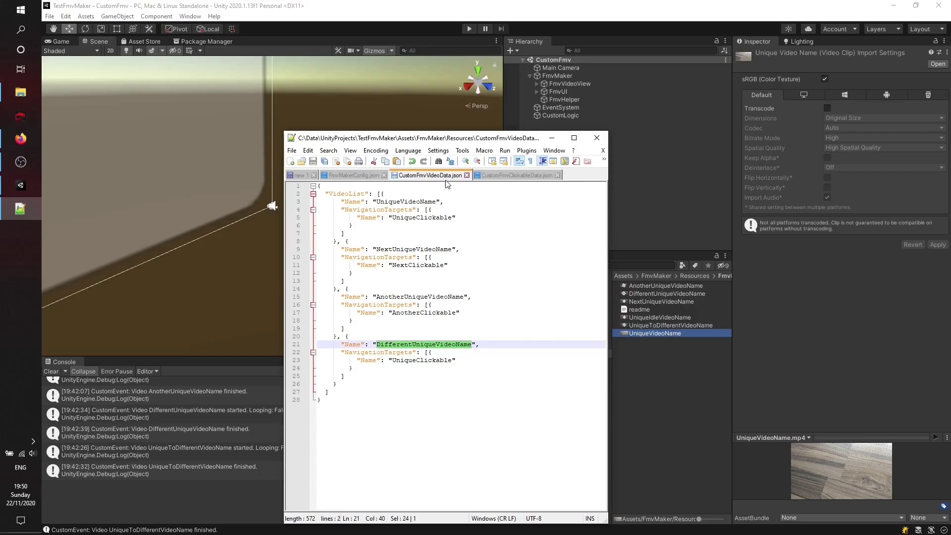
pyautogui.doubleClick(406, 217)
# - Match each clickable to its video: UniqueClickable, NextClickable, AnotherClickable to Next, Another, DifferentUniqueVideoName
pyautogui.click(520, 176)
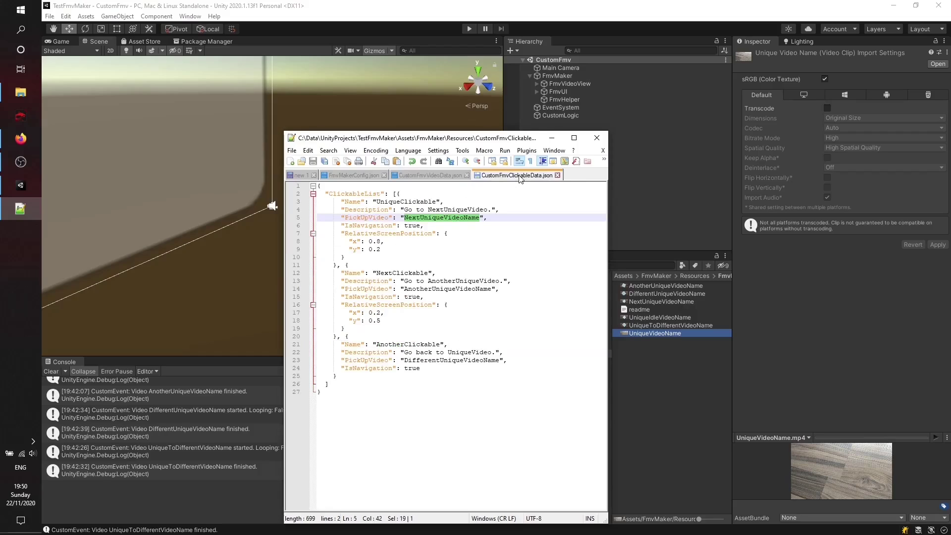
pyautogui.doubleClick(409, 202)
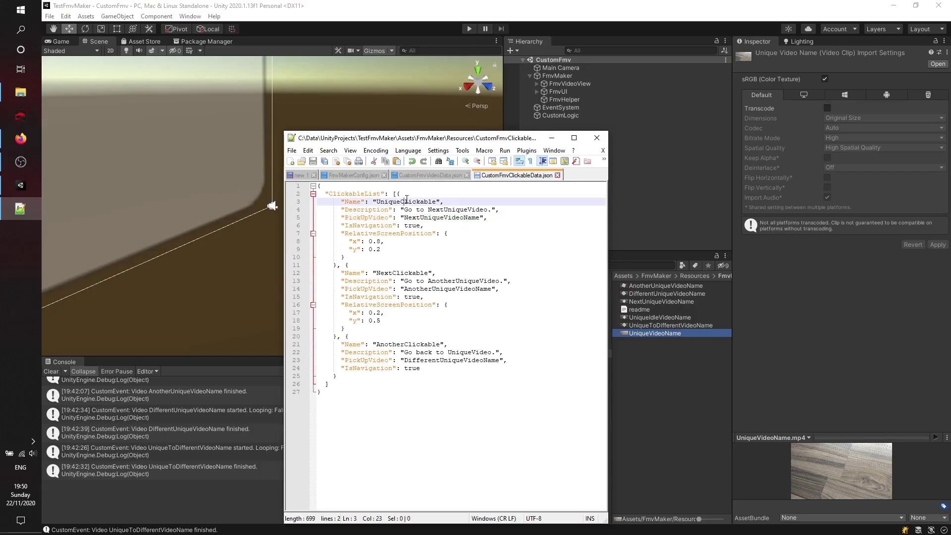
pyautogui.doubleClick(439, 218)
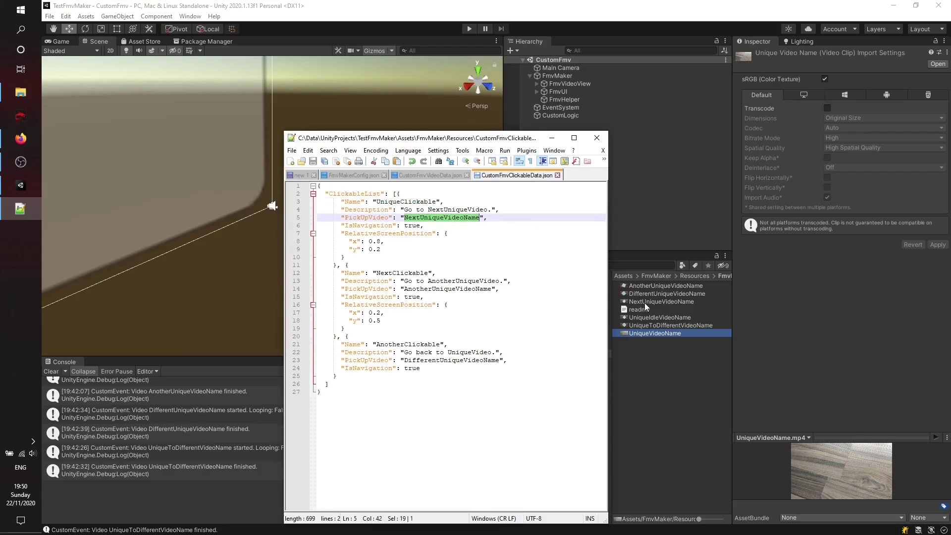
pyautogui.doubleClick(402, 273)
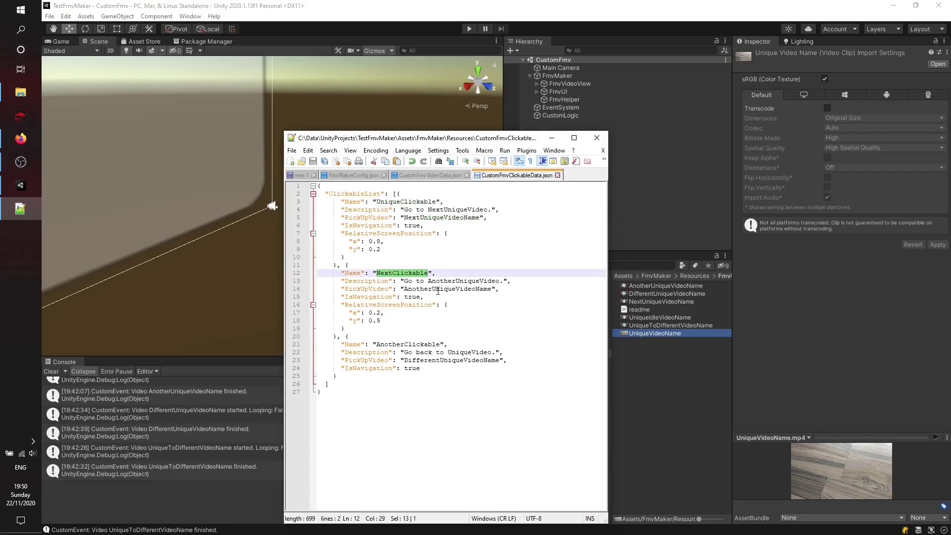
pyautogui.doubleClick(438, 291)
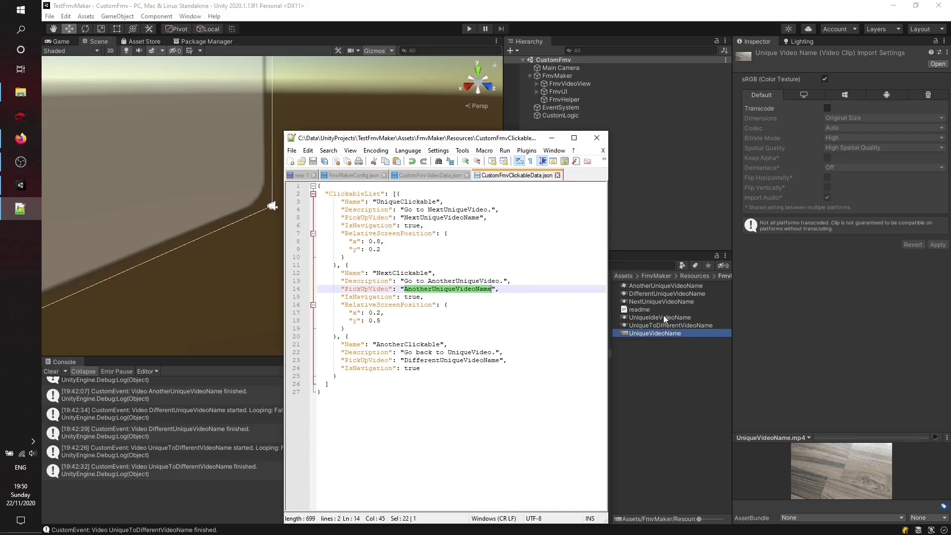
pyautogui.doubleClick(378, 344)
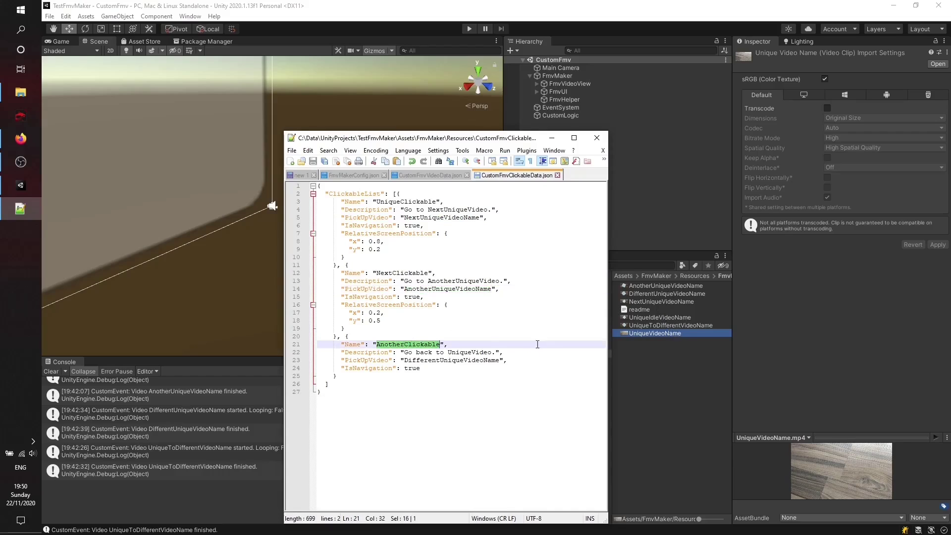
pyautogui.doubleClick(438, 360)
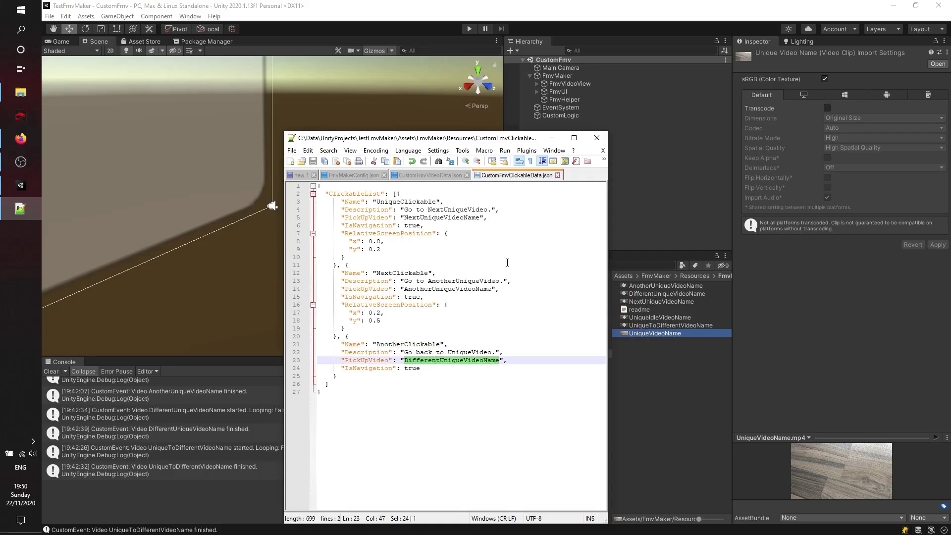
# - Trace each video's navigation target: NextClickable, AnotherClickable and UniqueClickable
pyautogui.click(425, 177)
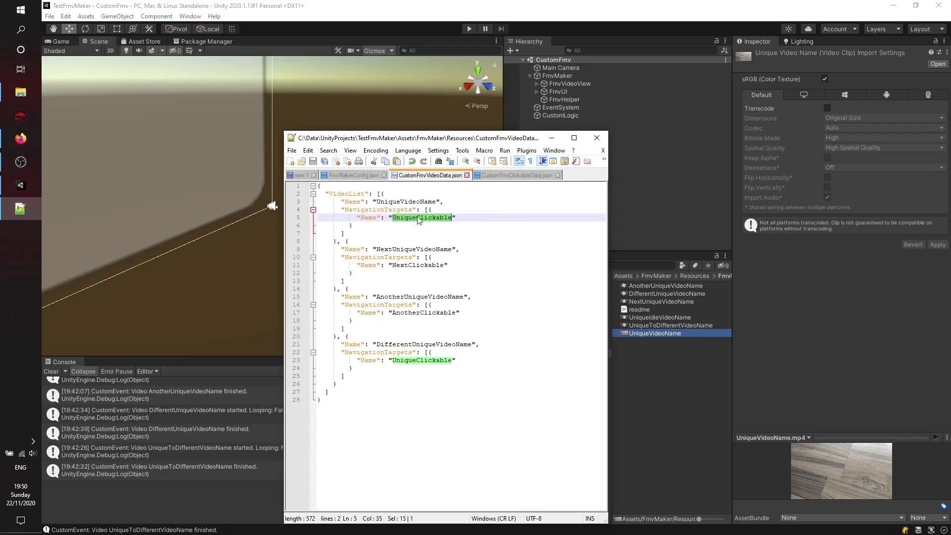
pyautogui.click(407, 250)
pyautogui.tripleClick(410, 267)
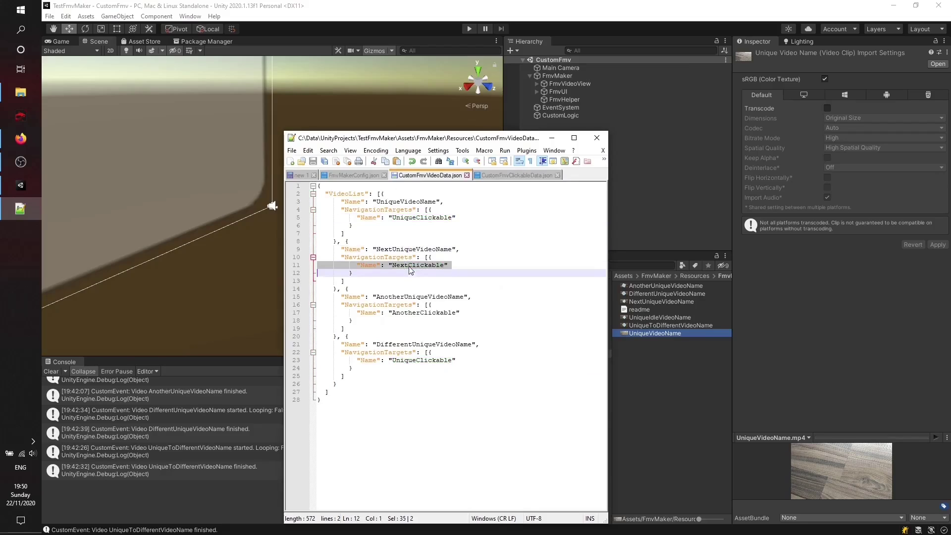
pyautogui.click(426, 296)
pyautogui.doubleClick(421, 313)
pyautogui.click(419, 344)
pyautogui.doubleClick(417, 360)
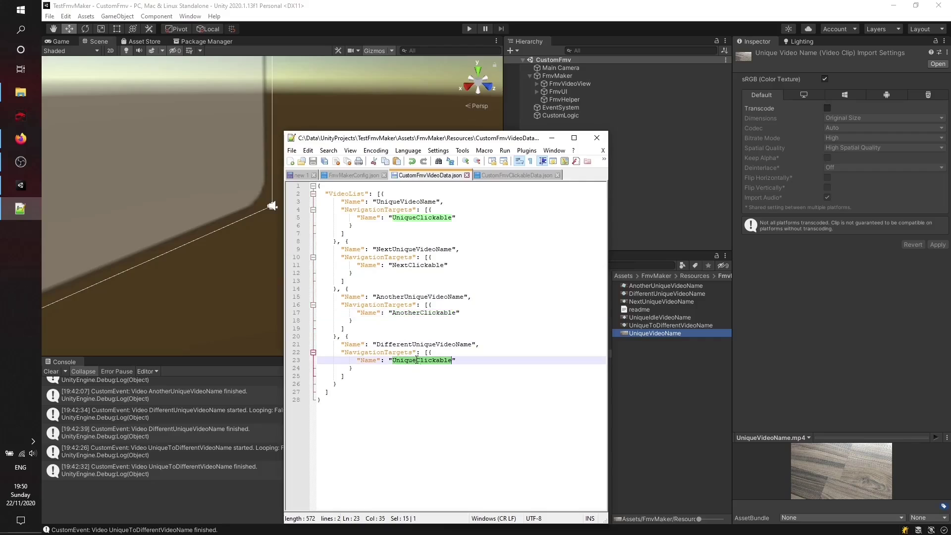
# - Review the IsNavigation and RelativeScreenPosition properties in CustomFmvClickableData.json
pyautogui.click(505, 172)
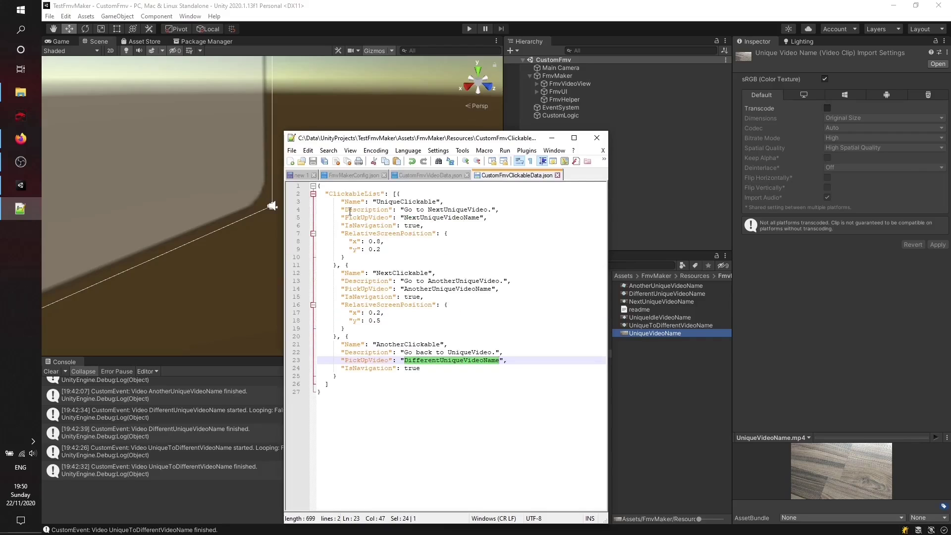
pyautogui.moveTo(342, 225); pyautogui.dragTo(426, 224)
pyautogui.click(415, 226)
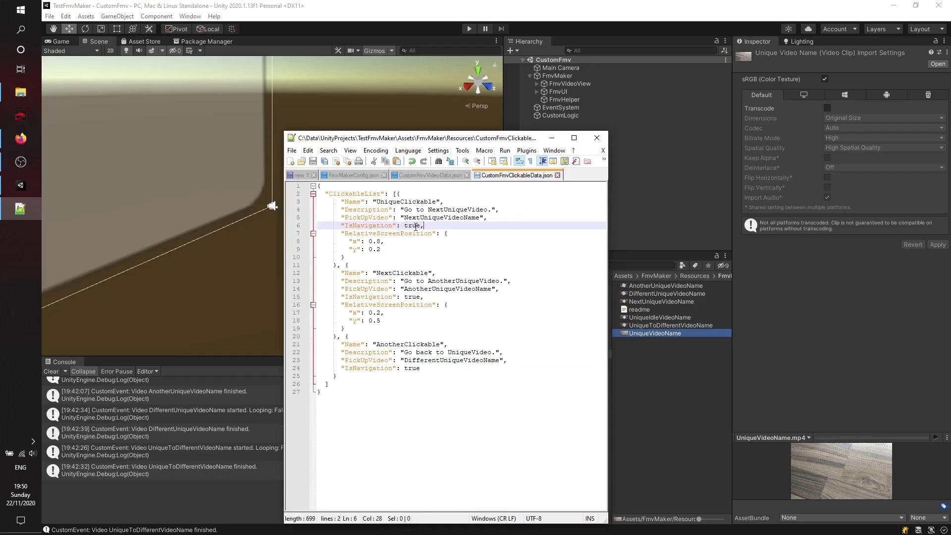
pyautogui.doubleClick(370, 227)
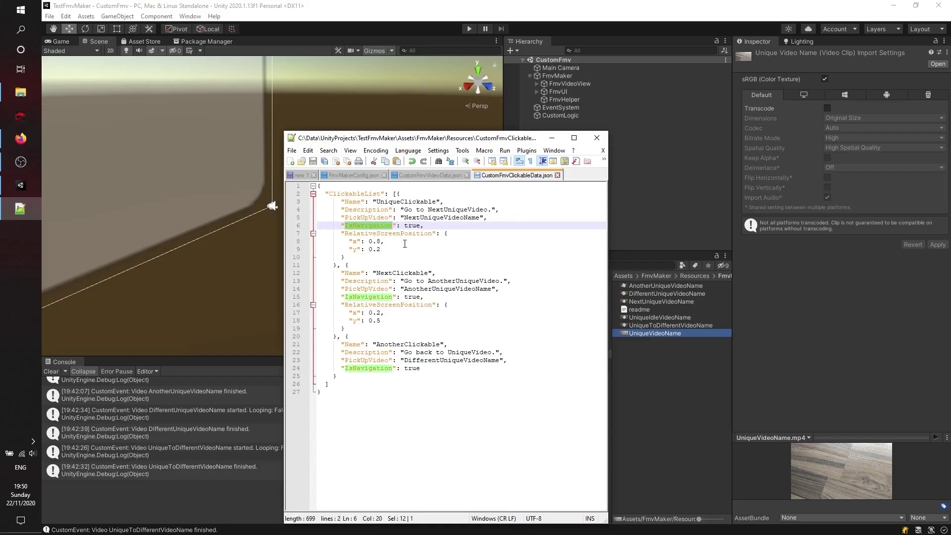
pyautogui.press('Down')
pyautogui.press('Down')
pyautogui.press('Down')
pyautogui.press('Down')
pyautogui.press('Down')
pyautogui.doubleClick(356, 234)
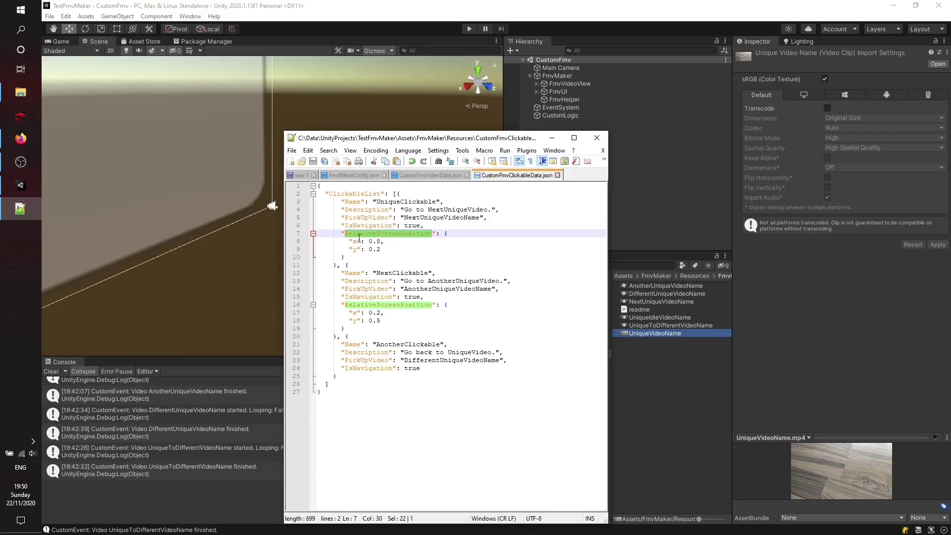
pyautogui.press('Left')
pyautogui.press('Right')
pyautogui.press('Right')
pyautogui.press('Right')
pyautogui.press('Right')
pyautogui.press('Right')
pyautogui.press('Right')
pyautogui.press('Right')
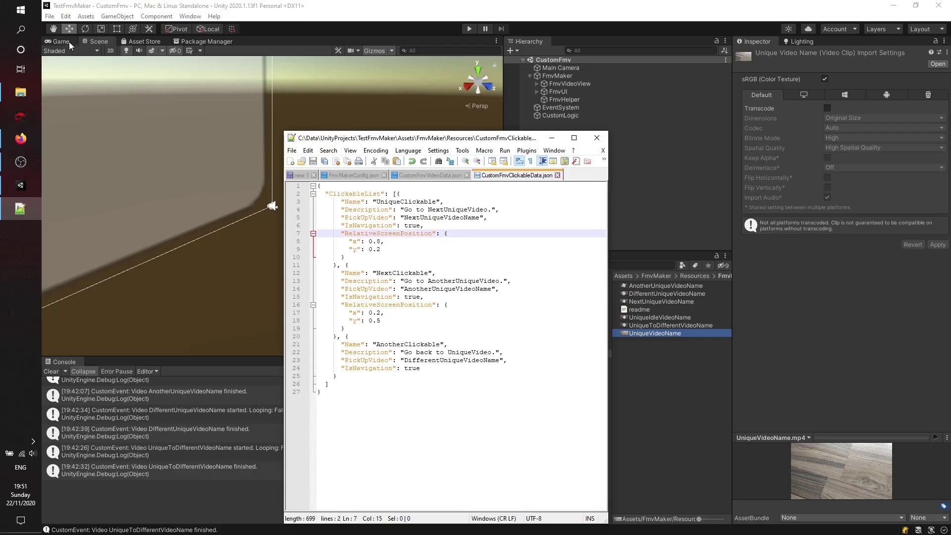
# - Move Notepad++ aside to uncover Unity's Game view and bring Unity forward
pyautogui.click(61, 42)
pyautogui.click(18, 209)
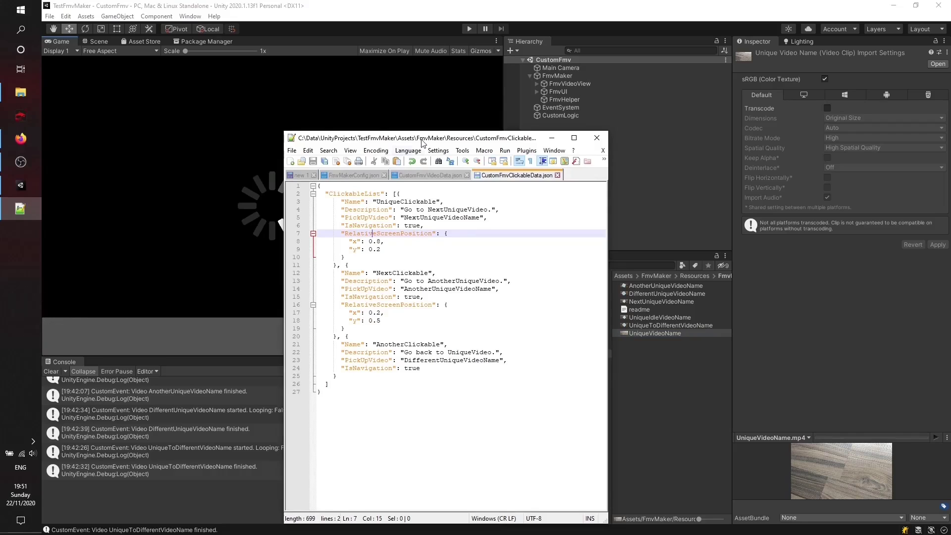
pyautogui.moveTo(422, 138); pyautogui.dragTo(686, 86)
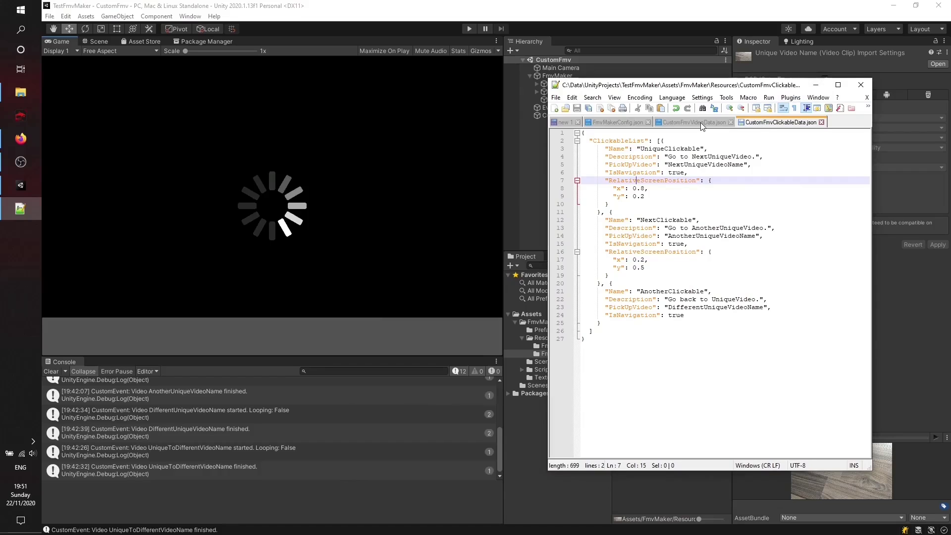
pyautogui.click(693, 122)
pyautogui.click(773, 121)
pyautogui.click(608, 24)
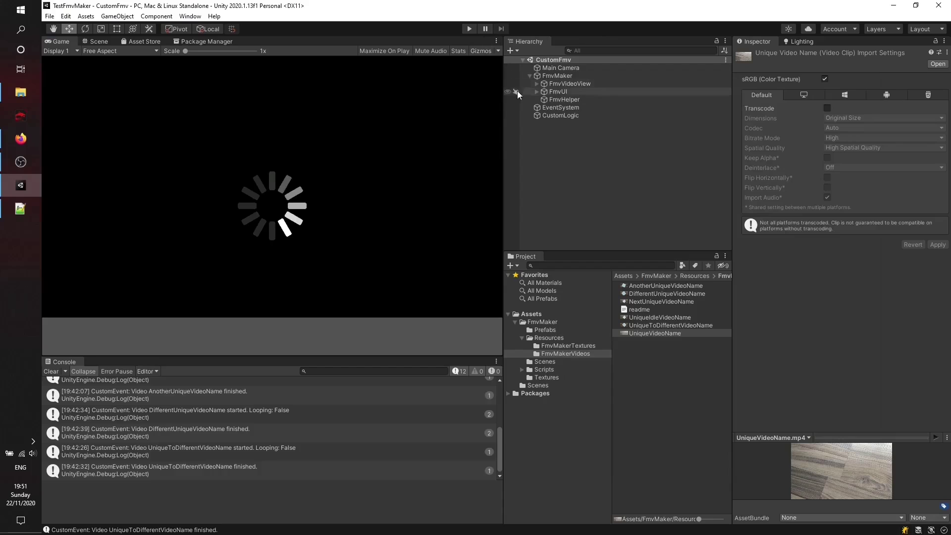
# - Play the CustomFmv scene with FmvHelper selected and find UniqueVideoName's UniqueClickable target in the video JSON
pyautogui.click(556, 99)
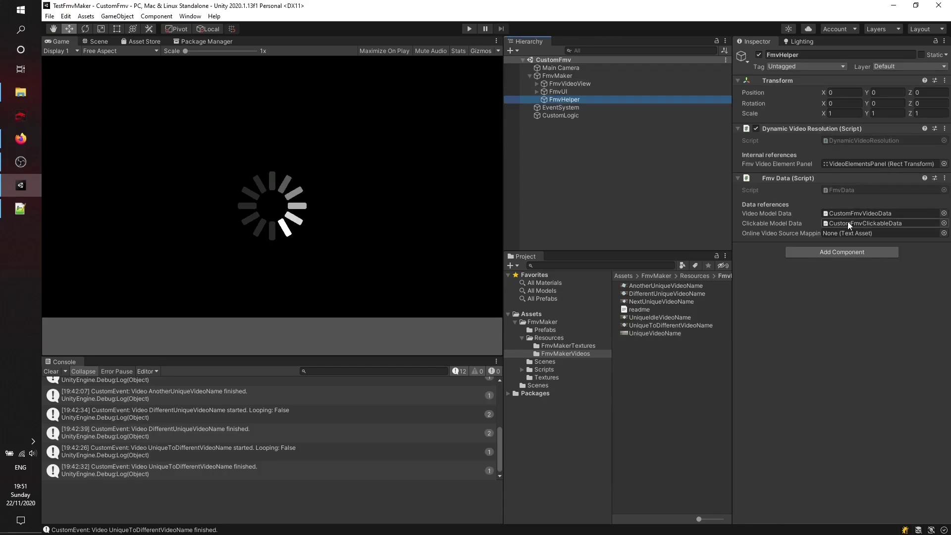
pyautogui.click(469, 29)
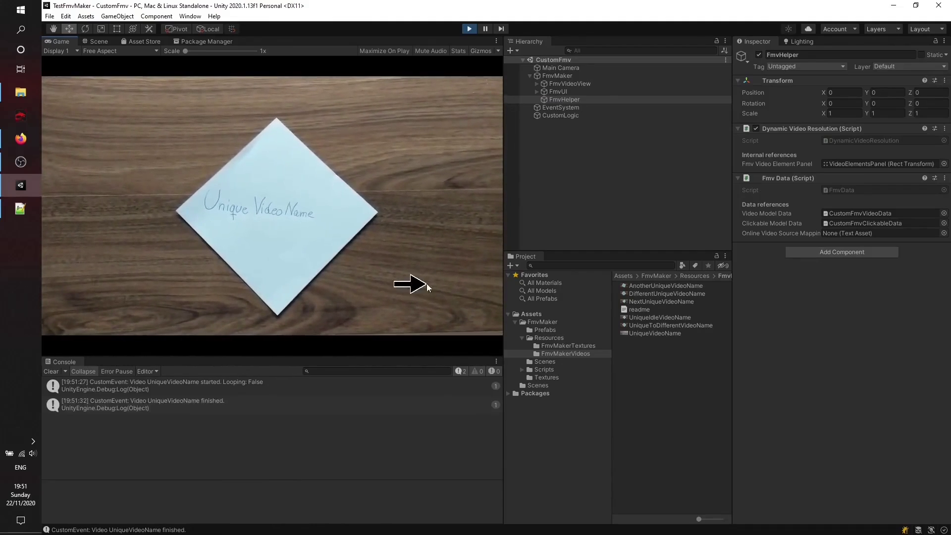
pyautogui.click(23, 210)
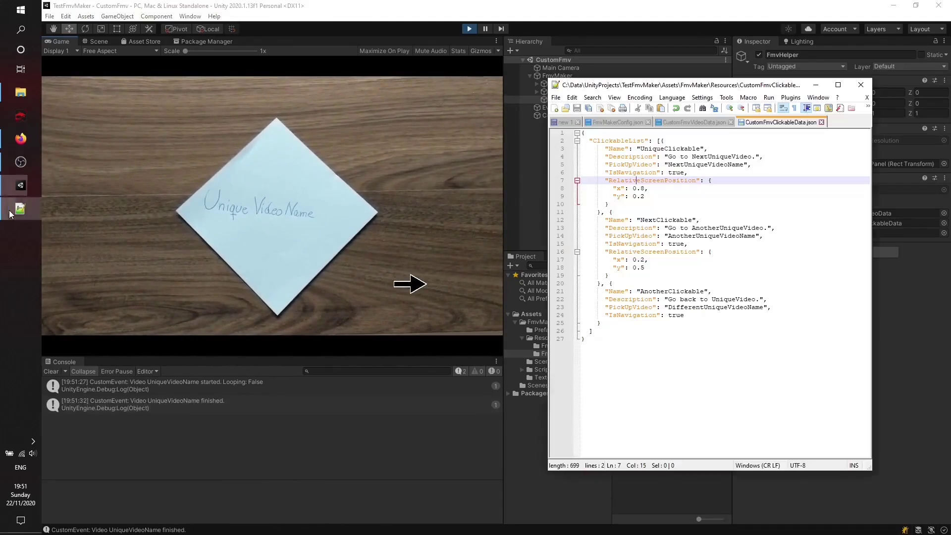
pyautogui.click(681, 122)
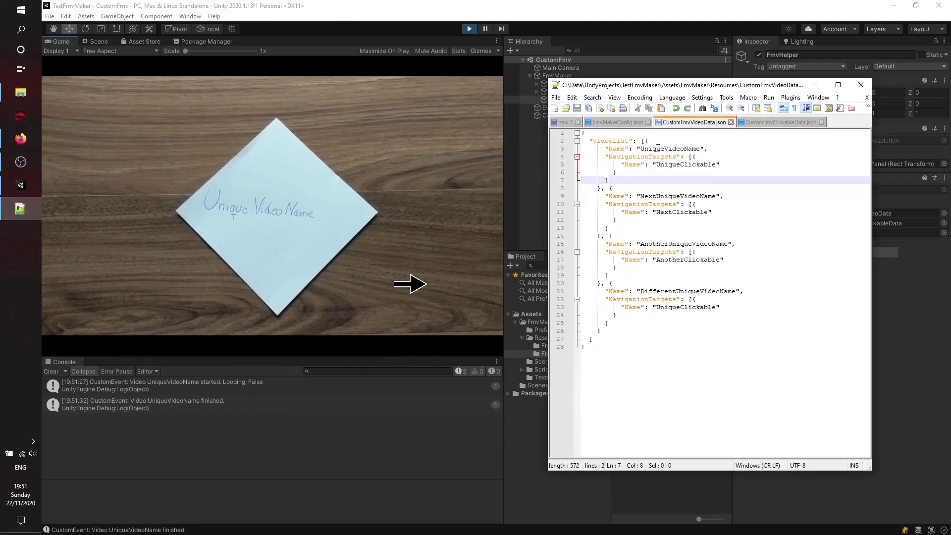
pyautogui.moveTo(621, 164); pyautogui.dragTo(721, 165)
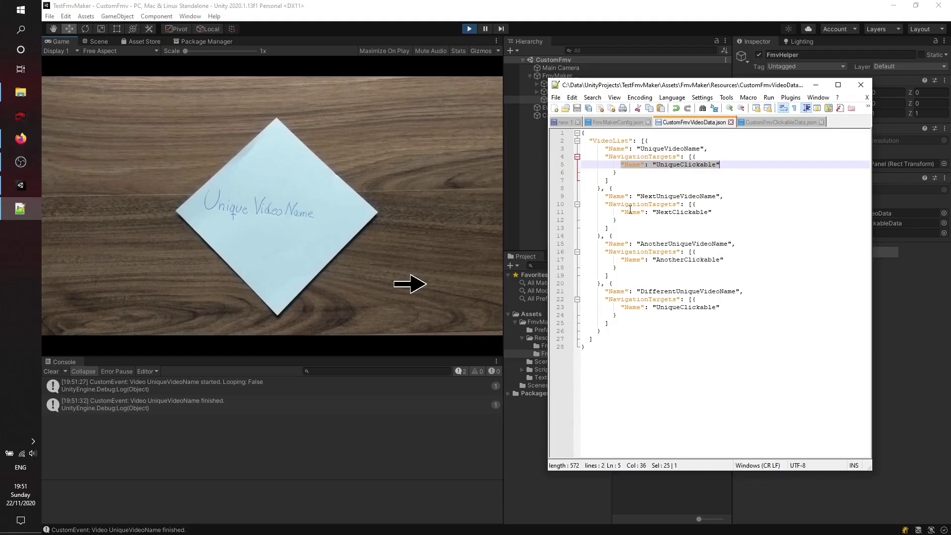
# - Confirm UniqueClickable leads to NextUniqueVideoName in the clickable JSON, then follow the arrow in-game
pyautogui.click(768, 122)
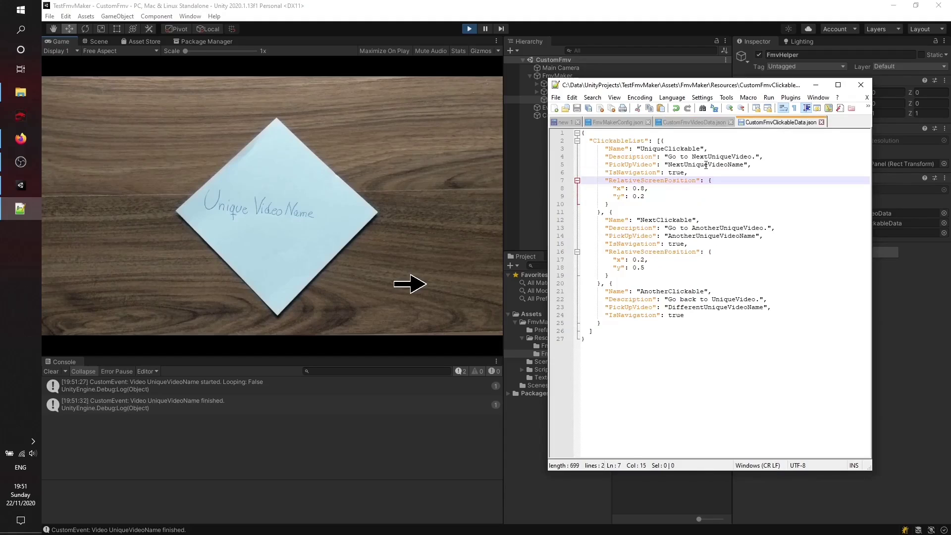
pyautogui.doubleClick(705, 165)
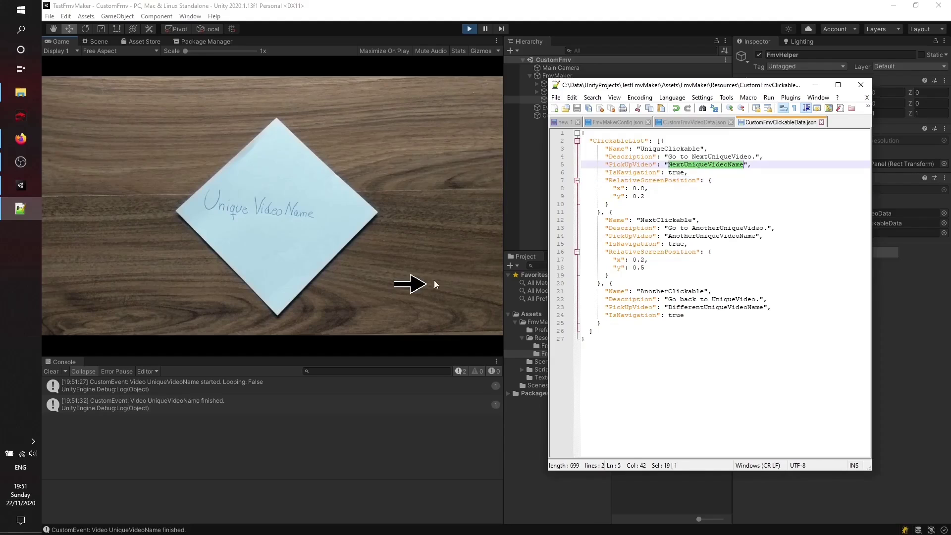
pyautogui.click(410, 286)
pyautogui.click(410, 285)
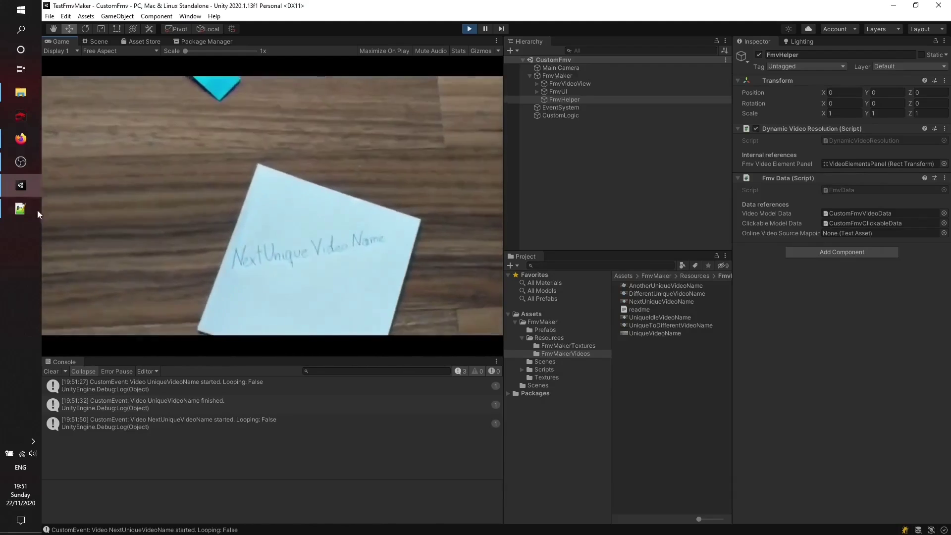
# - Find NextUniqueVideoName's NextClickable navigation target in CustomFmvVideoData.json
pyautogui.click(25, 211)
pyautogui.click(693, 122)
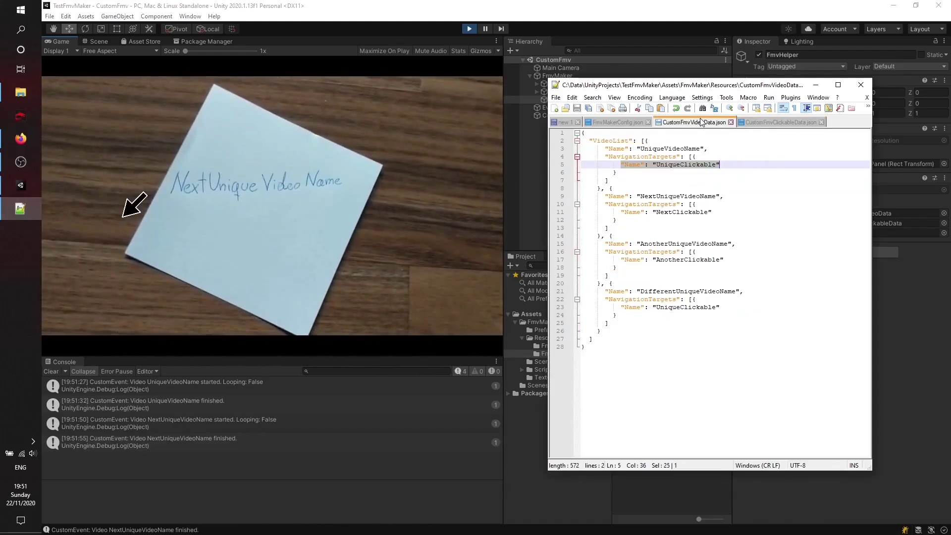
pyautogui.doubleClick(692, 196)
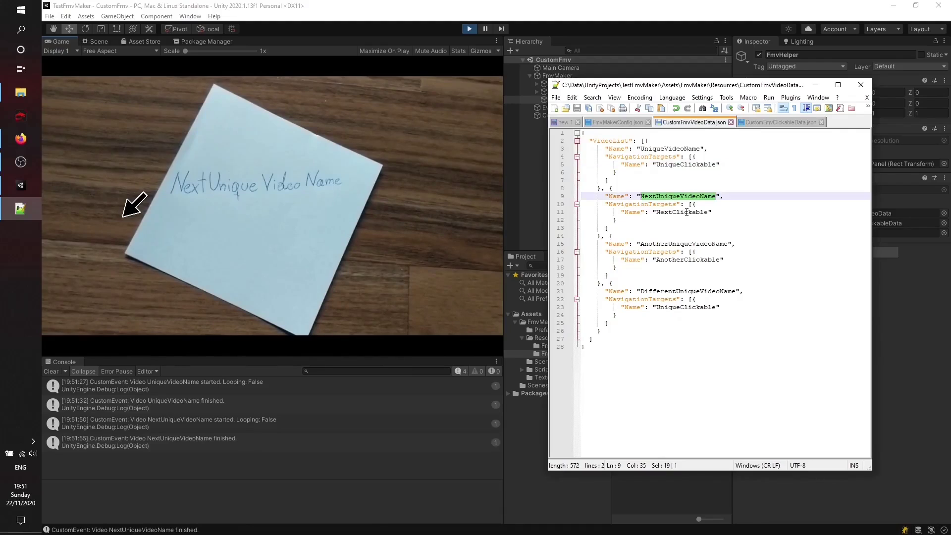
pyautogui.doubleClick(673, 213)
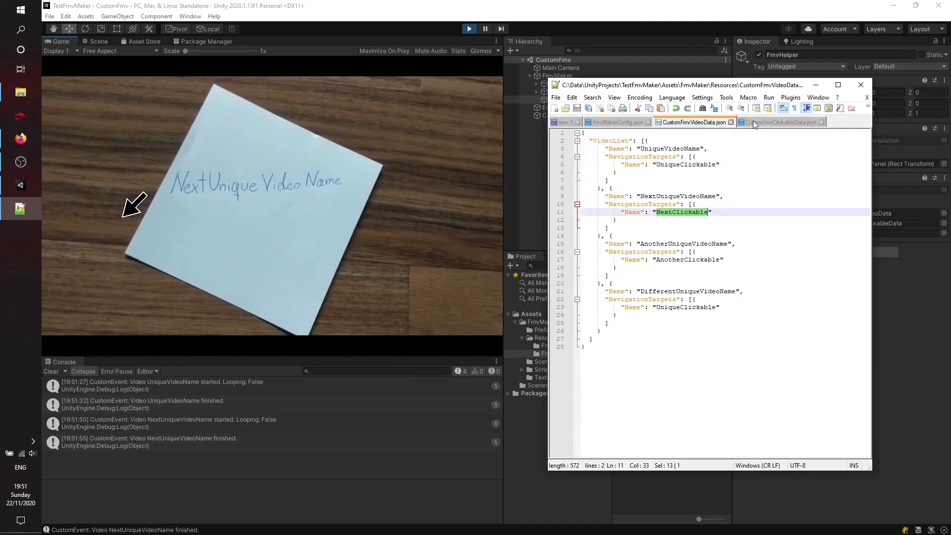
# - Confirm NextClickable targets AnotherUniqueVideoName in the clickable JSON, then follow its arrow in-game
pyautogui.click(754, 121)
pyautogui.doubleClick(664, 220)
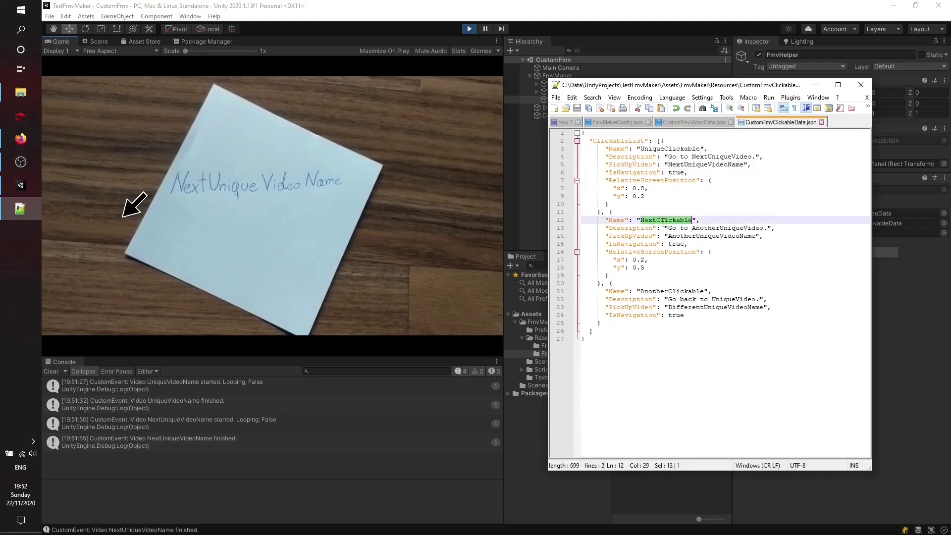
pyautogui.moveTo(667, 228); pyautogui.dragTo(756, 228)
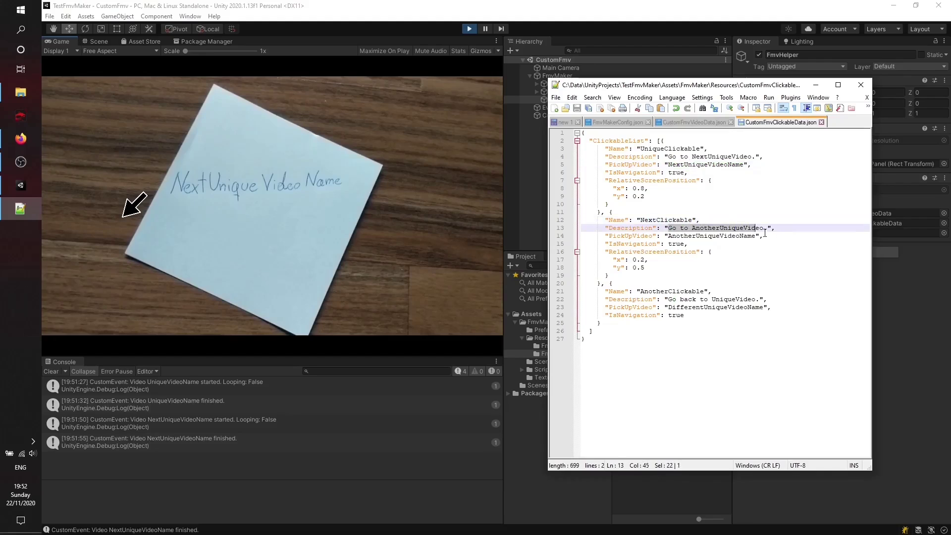
pyautogui.doubleClick(711, 236)
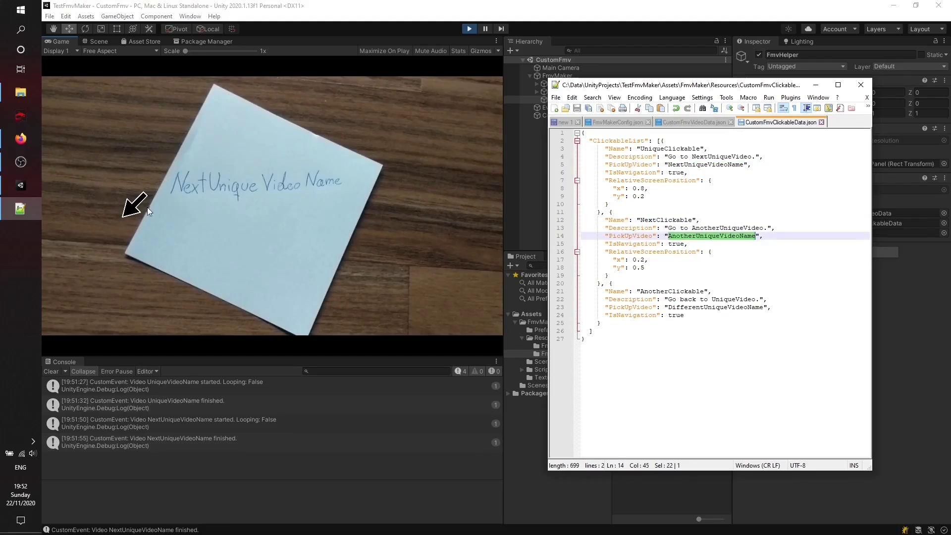
pyautogui.click(132, 210)
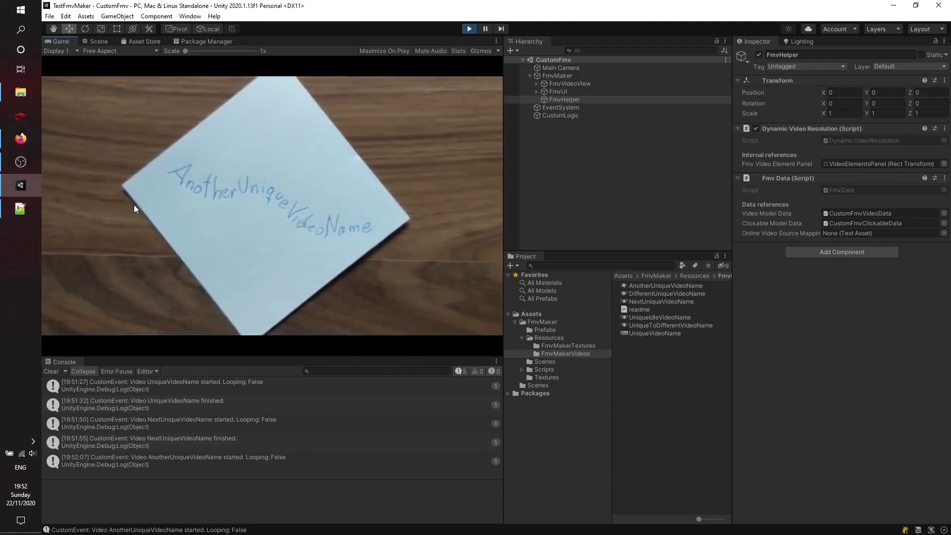
# - Trace AnotherClickable across both JSON files to its target, DifferentUniqueVideoName
pyautogui.click(21, 208)
pyautogui.click(693, 122)
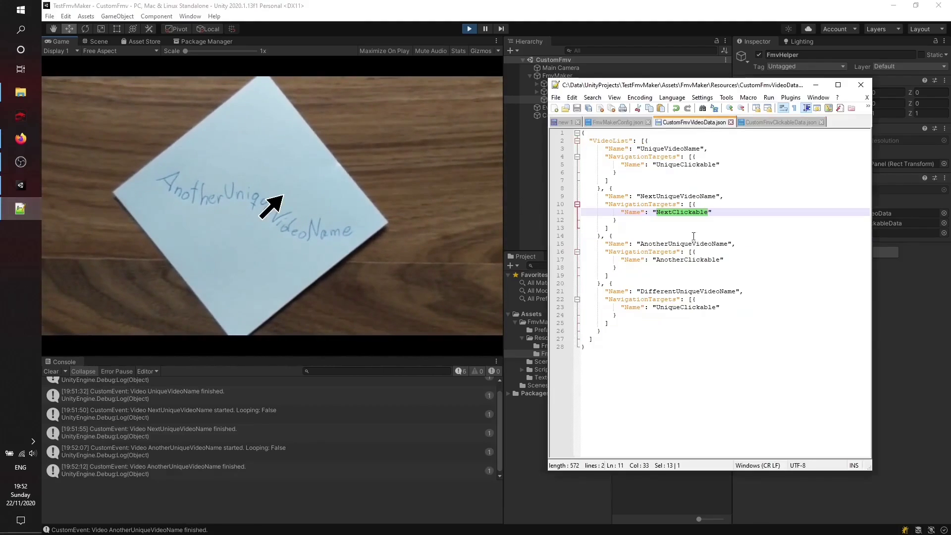
pyautogui.doubleClick(674, 261)
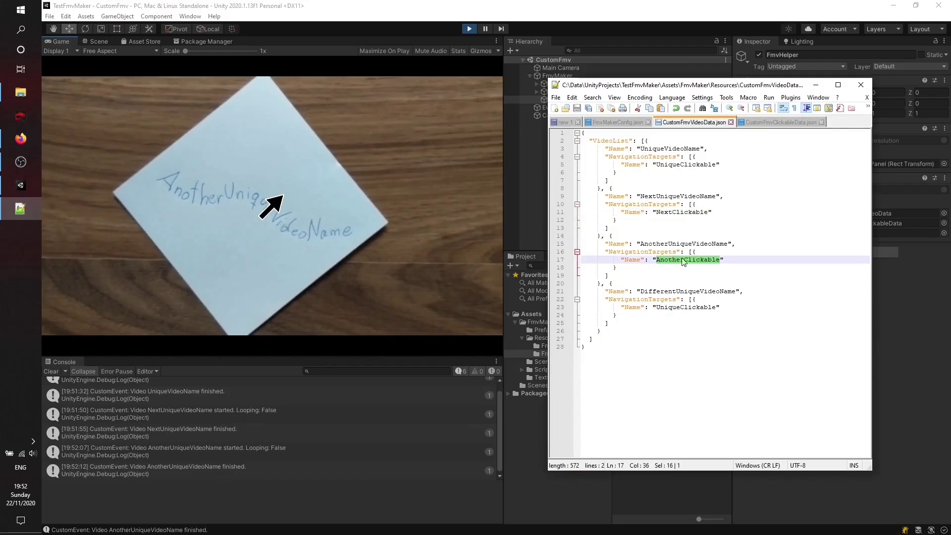
pyautogui.click(775, 123)
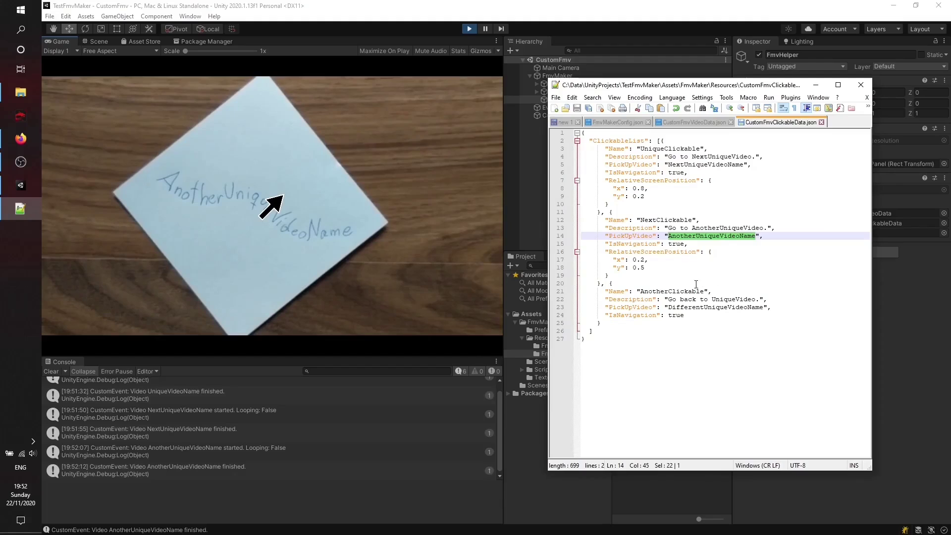
pyautogui.doubleClick(667, 291)
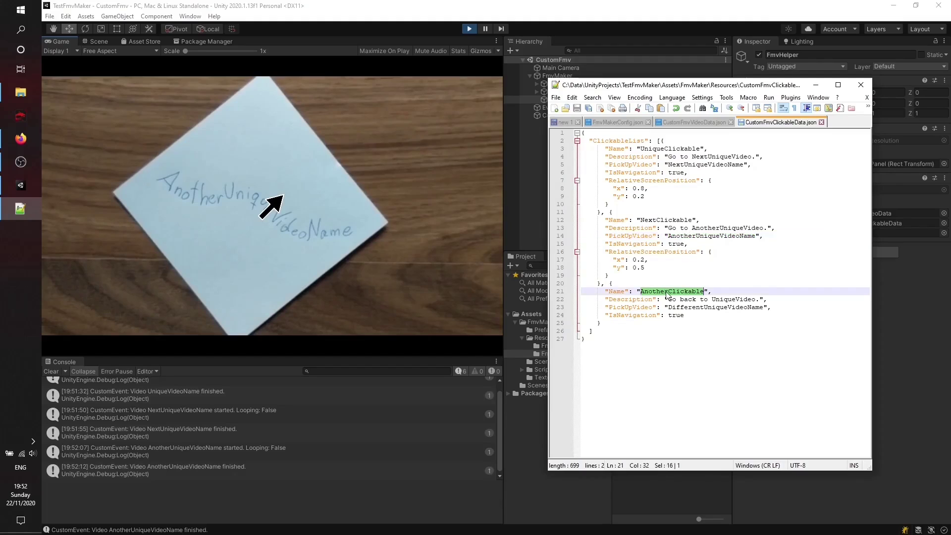
pyautogui.doubleClick(703, 307)
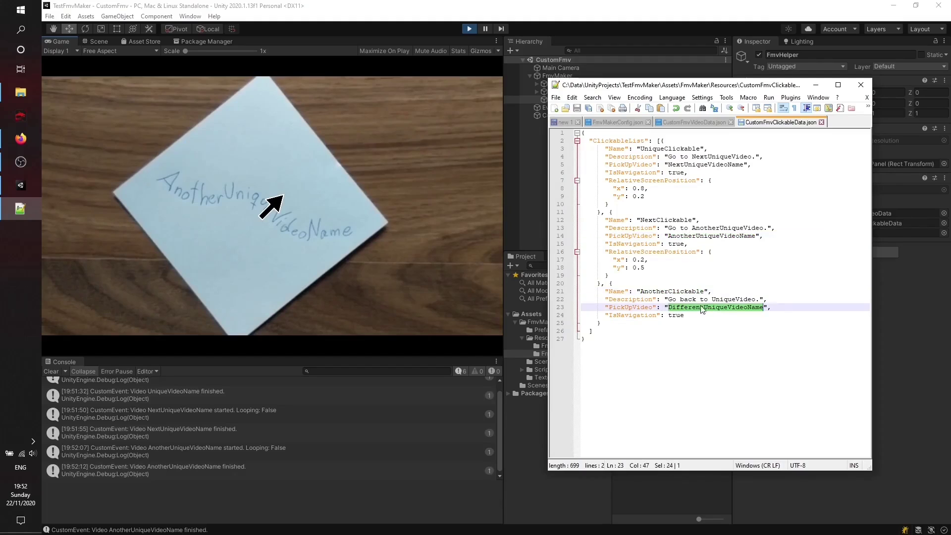
# - Confirm DifferentUniqueVideoName links back to UniqueClickable, then return to the running game
pyautogui.click(695, 122)
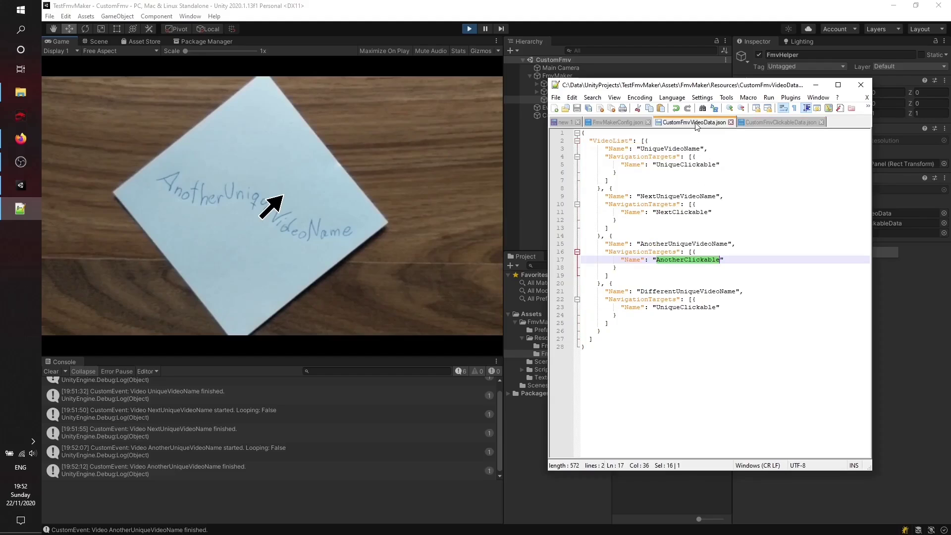
pyautogui.doubleClick(698, 293)
pyautogui.doubleClick(682, 308)
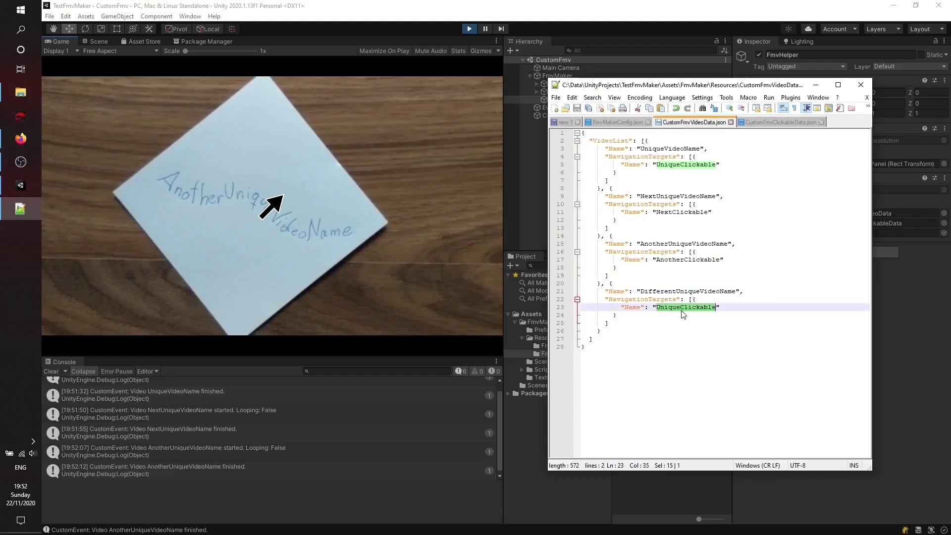
pyautogui.click(272, 204)
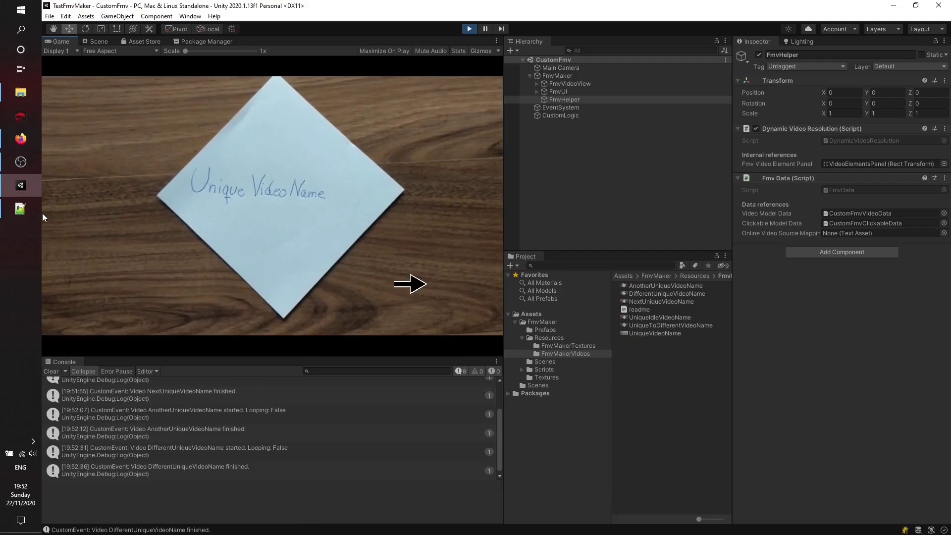
# - Open the Resources/FmvMakerTextures folder of clickable icon images
pyautogui.click(20, 208)
pyautogui.click(306, 248)
pyautogui.click(577, 346)
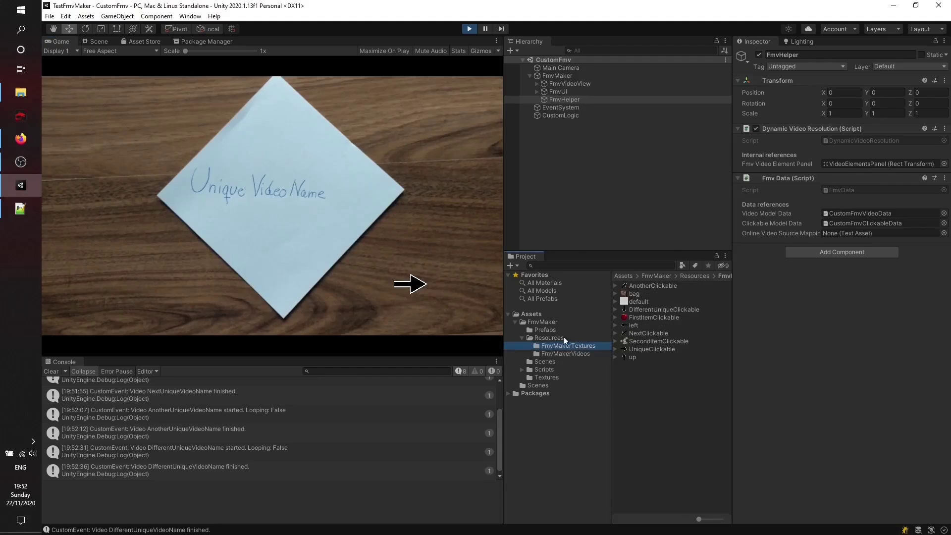
pyautogui.click(31, 141)
pyautogui.scroll(-10, 562, 275)
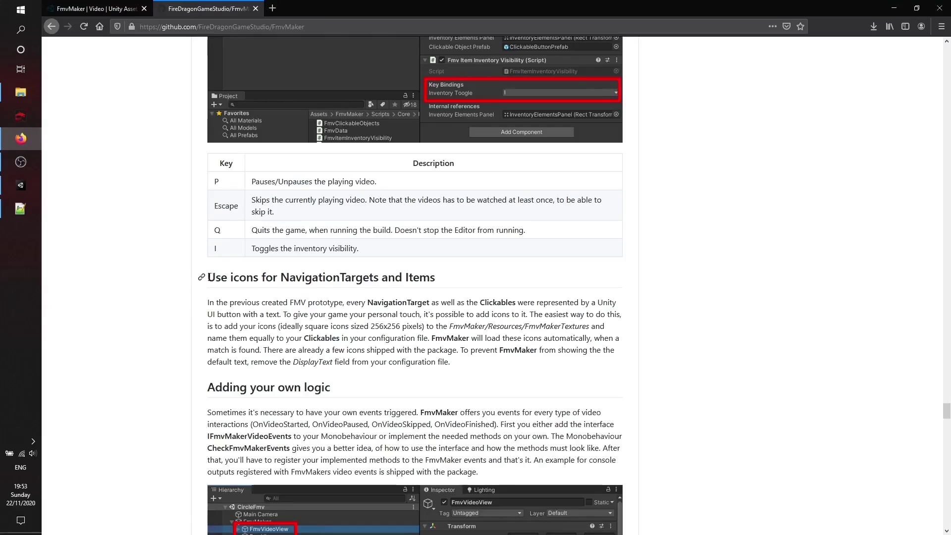
pyautogui.moveTo(208, 278); pyautogui.dragTo(435, 277)
pyautogui.click(209, 302)
pyautogui.moveTo(210, 302); pyautogui.dragTo(580, 336)
pyautogui.doubleClick(537, 329)
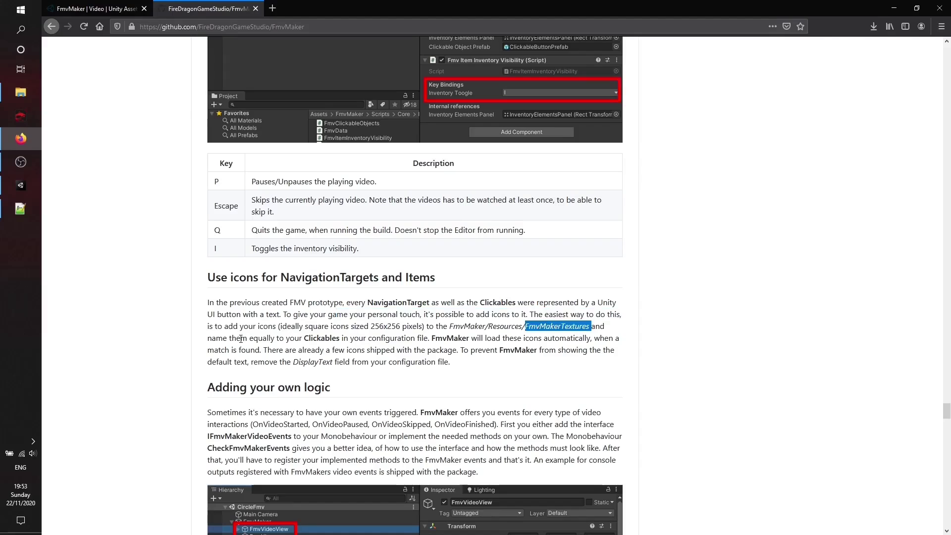
pyautogui.moveTo(241, 338); pyautogui.dragTo(430, 338)
pyautogui.click(425, 342)
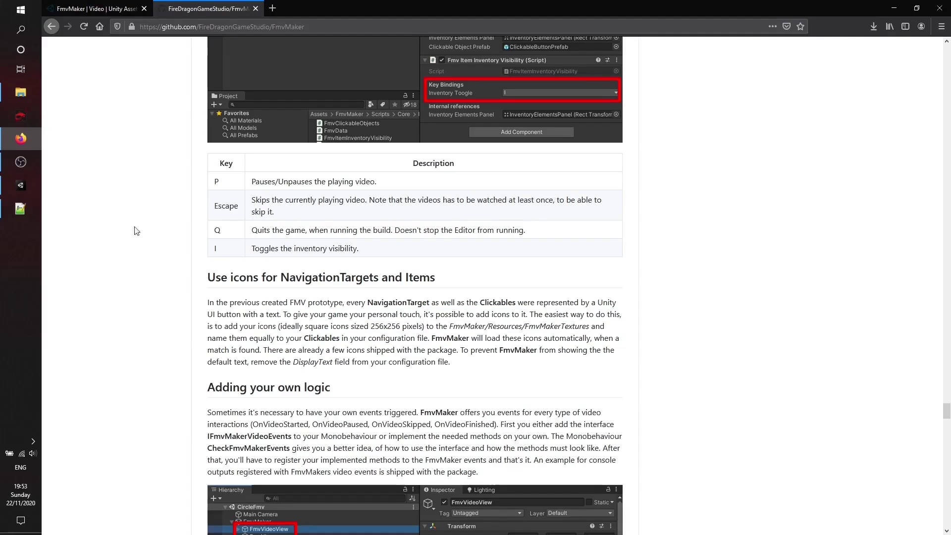
pyautogui.click(20, 187)
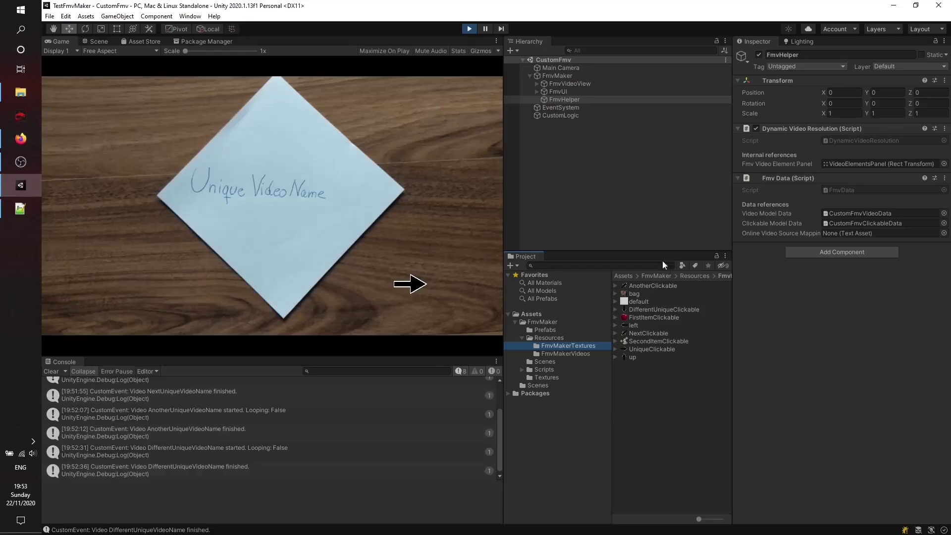
# - Match the UniqueClickable arrow texture to its name in the clickable JSON, then exit Play mode
pyautogui.click(645, 286)
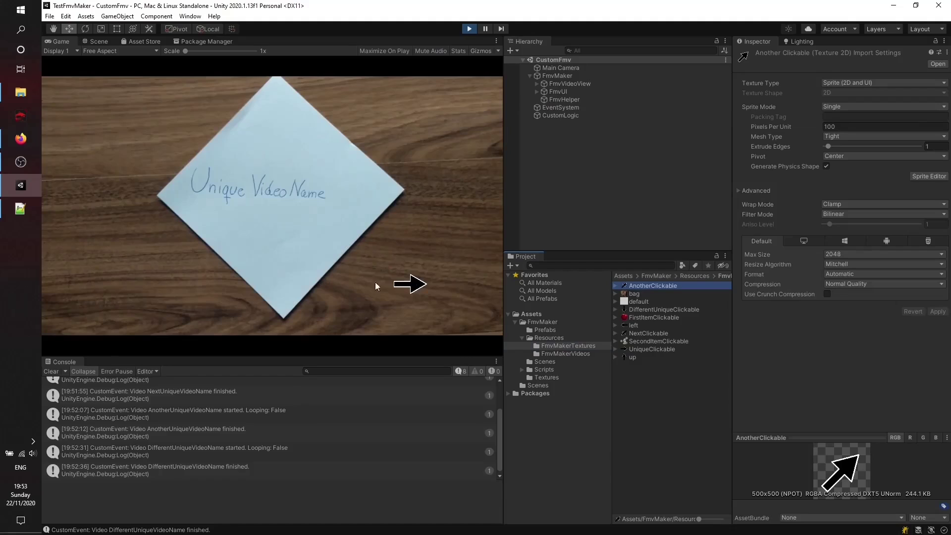
pyautogui.click(644, 349)
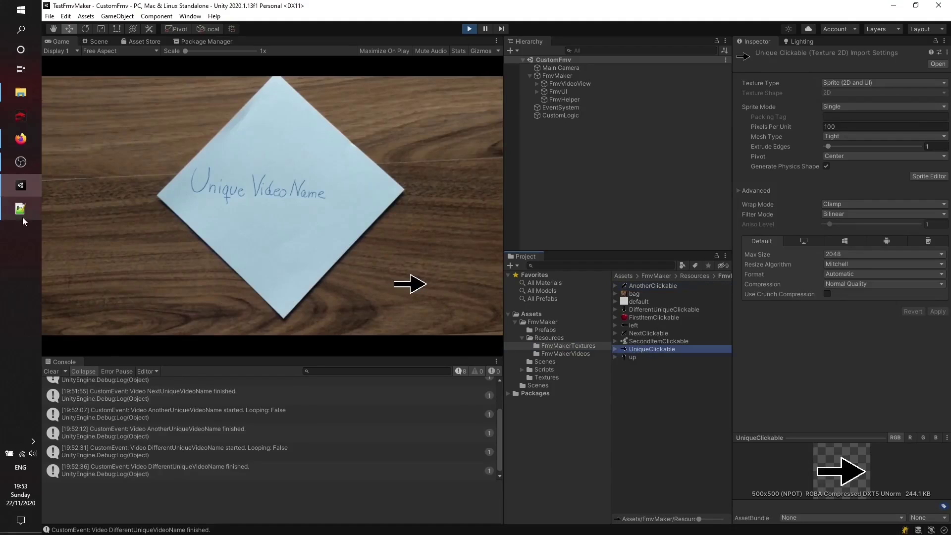
pyautogui.click(22, 217)
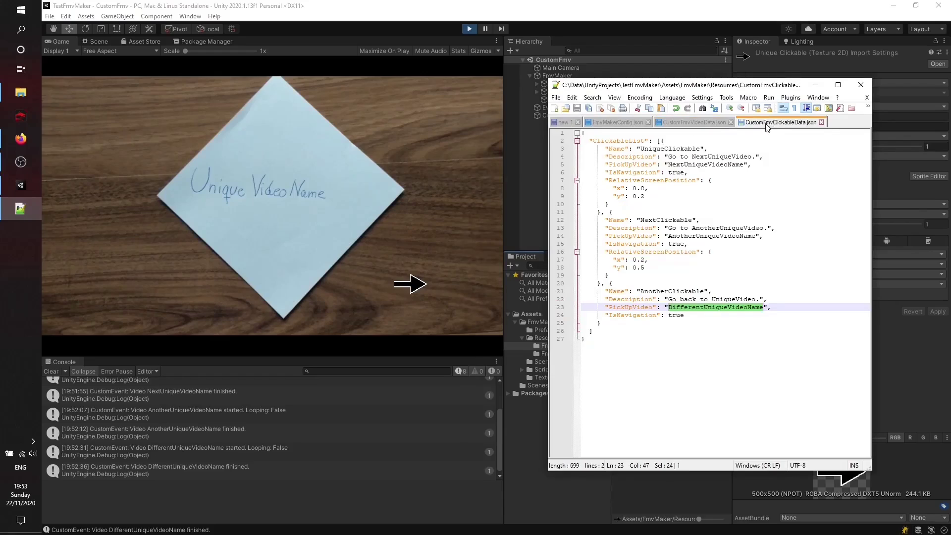
pyautogui.doubleClick(668, 149)
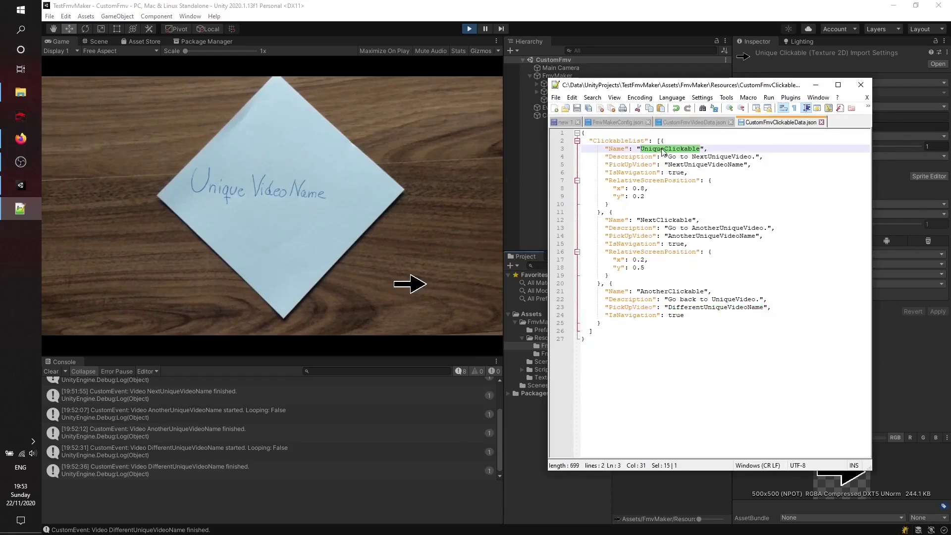
pyautogui.click(671, 26)
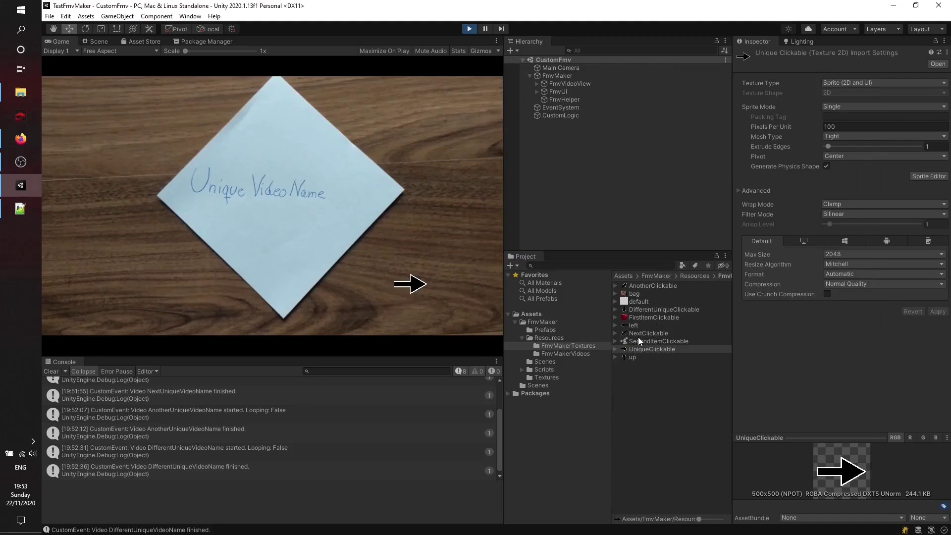
pyautogui.click(468, 28)
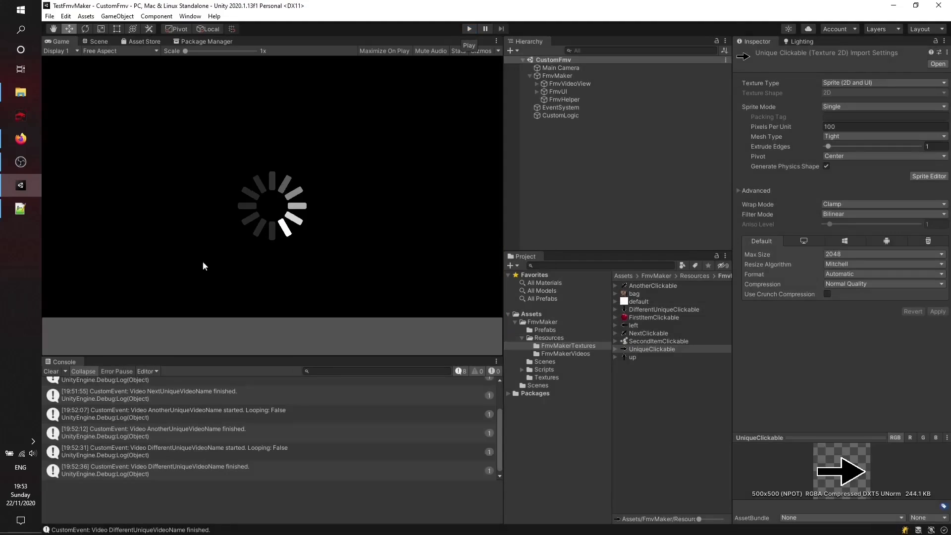
pyautogui.click(20, 138)
pyautogui.scroll(-3, 922, 203)
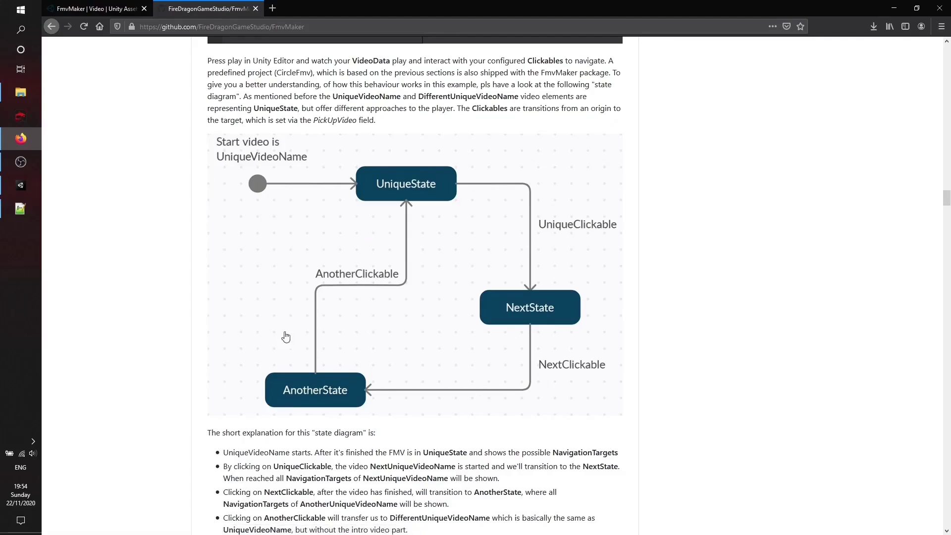
# - Select FmvVideoView and check that its Name Of Start Video is UniqueVideoName
pyautogui.click(20, 185)
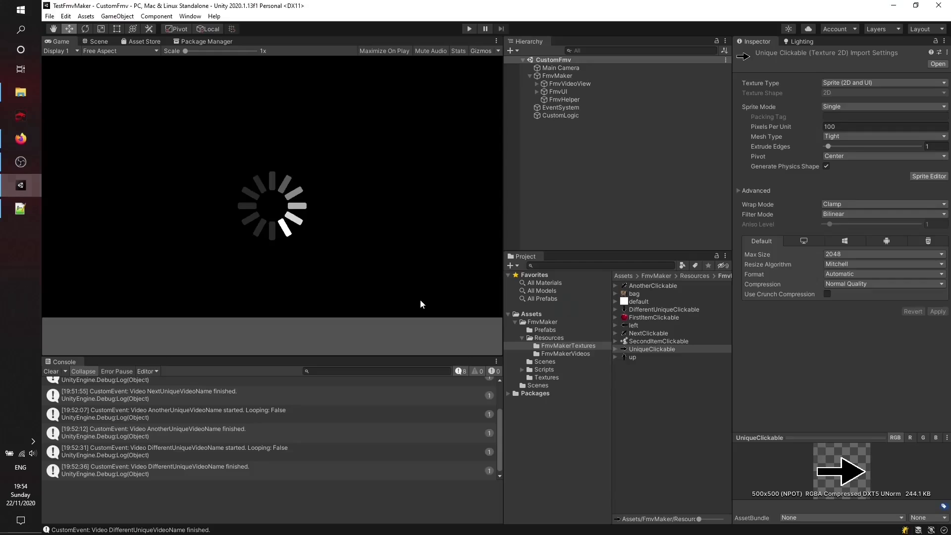
pyautogui.click(561, 99)
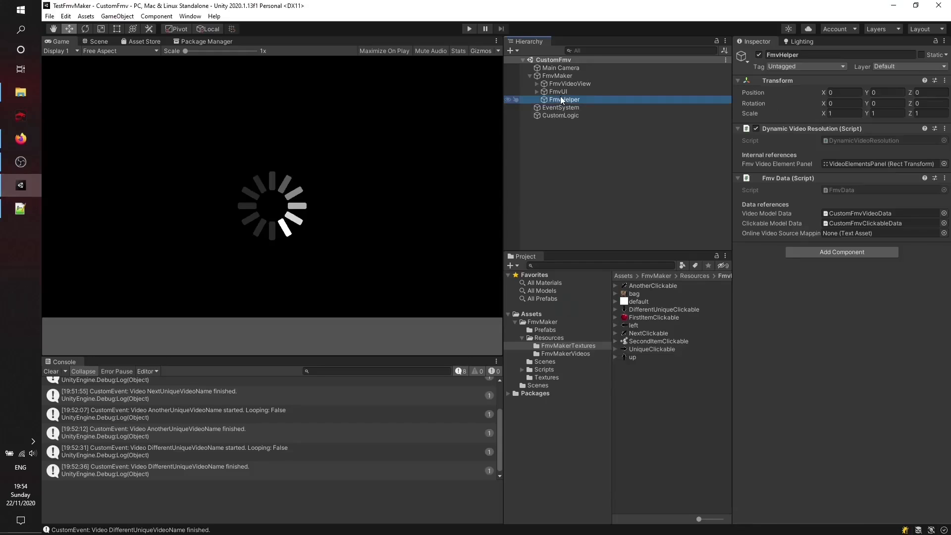
pyautogui.click(562, 83)
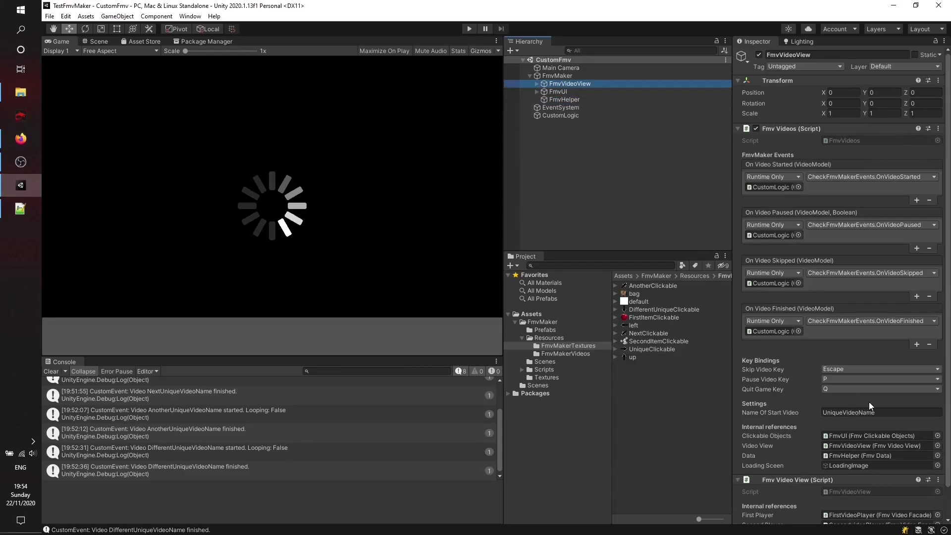
pyautogui.click(822, 411)
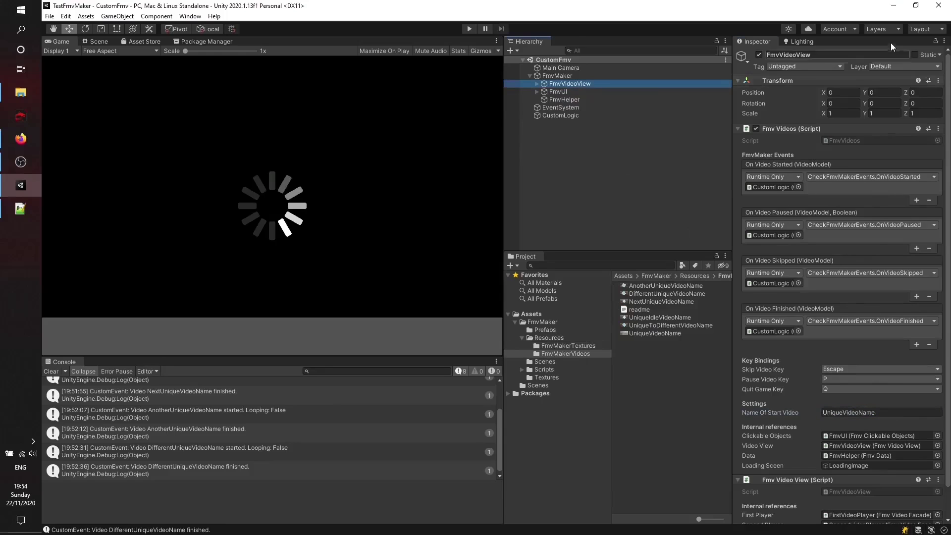
pyautogui.moveTo(876, 412); pyautogui.dragTo(823, 413)
# - Select the UniqueVideoName clip in FmvMakerVideos, view its import settings, then deselect everything
pyautogui.click(652, 334)
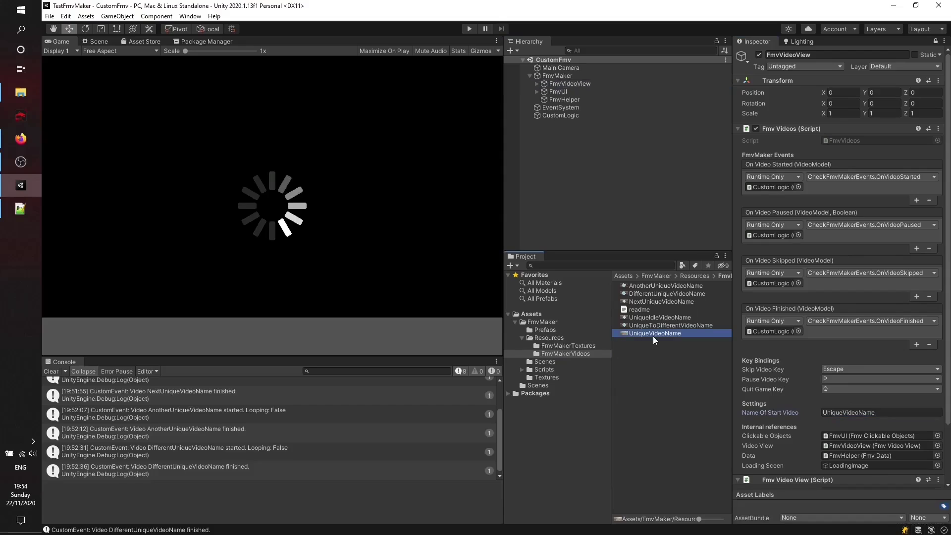
pyautogui.click(853, 410)
pyautogui.click(661, 334)
pyautogui.click(935, 41)
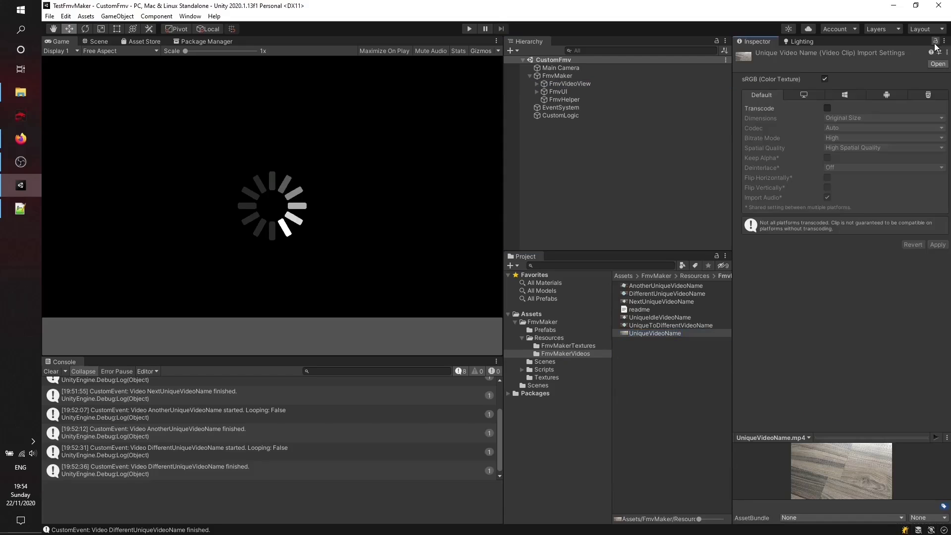
pyautogui.click(630, 178)
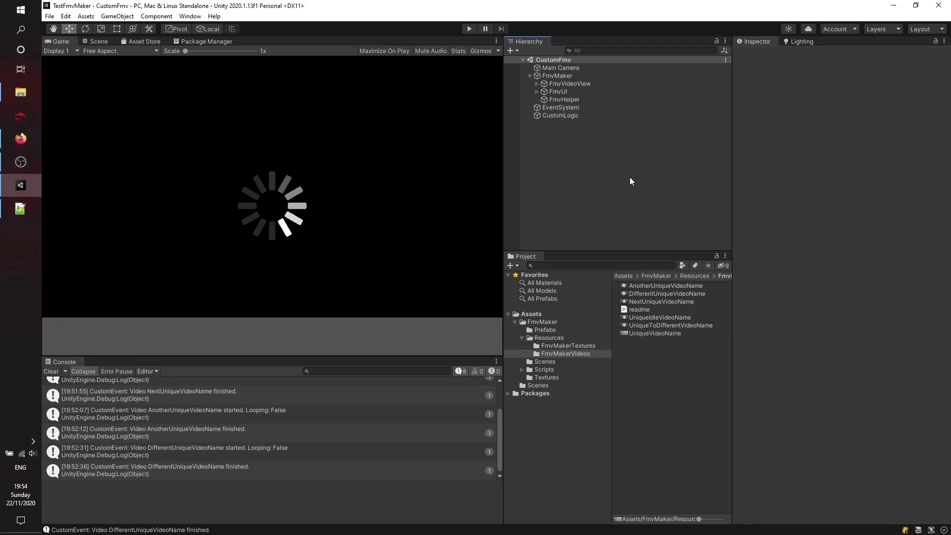